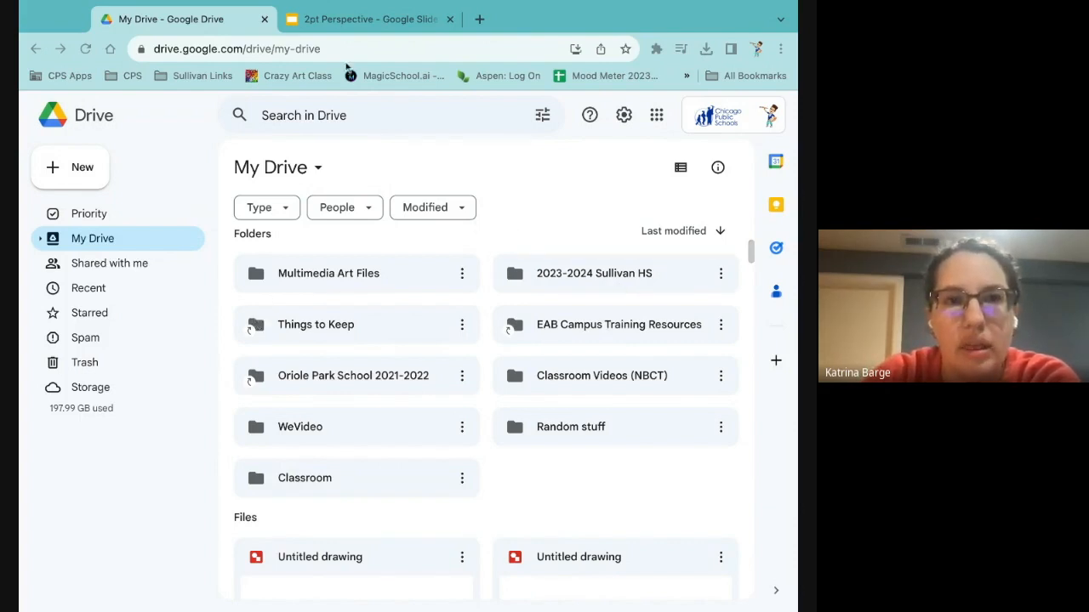
# Step: Create a new Google Drawings file in the Projects folder inside Multimedia Art Files
pyautogui.doubleClick(359, 284)
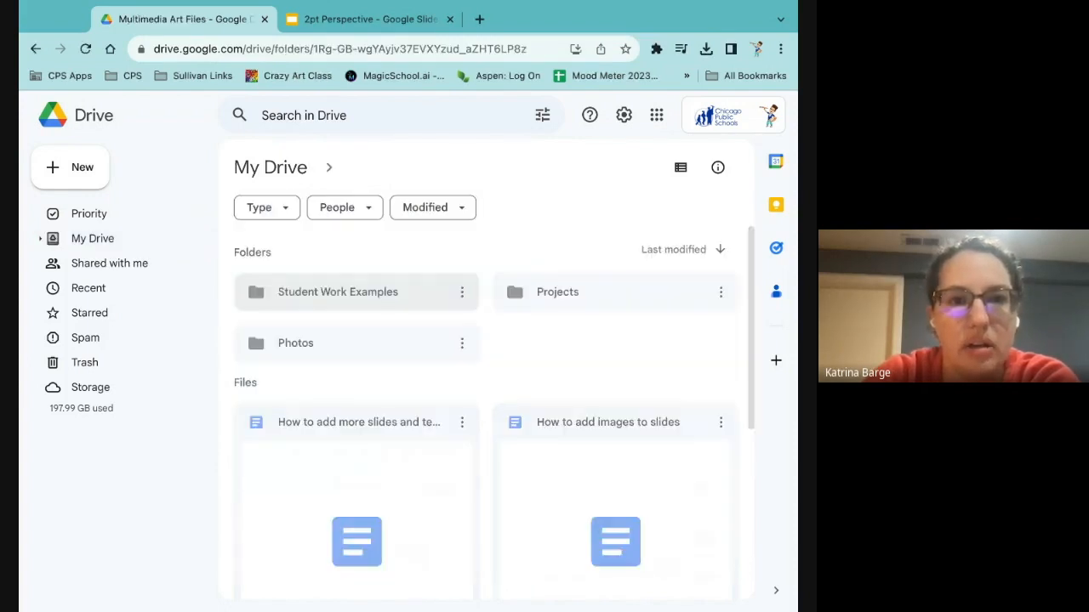
pyautogui.doubleClick(551, 297)
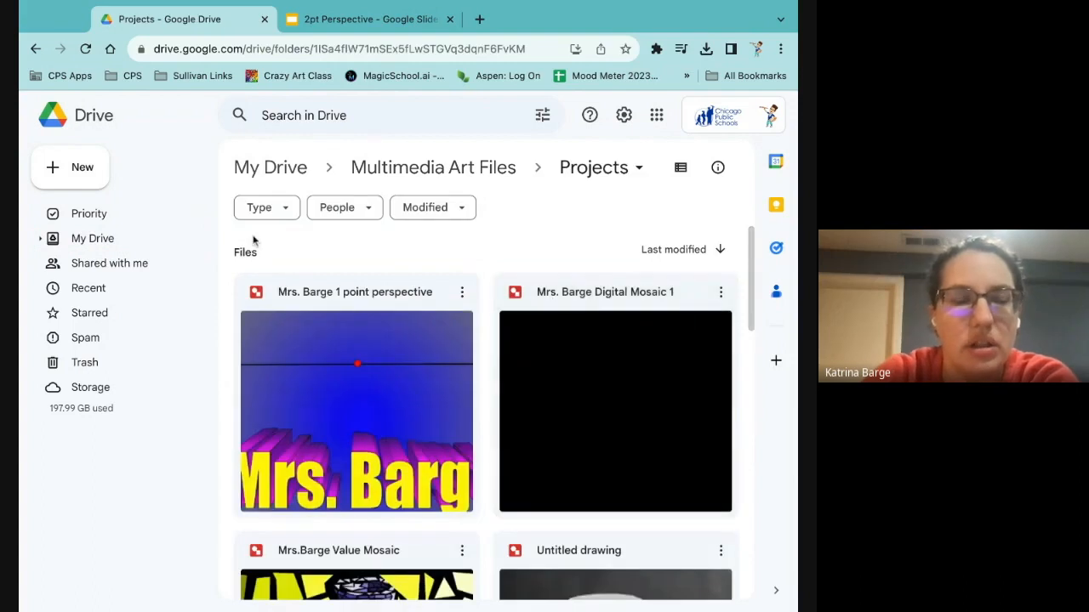
pyautogui.click(60, 170)
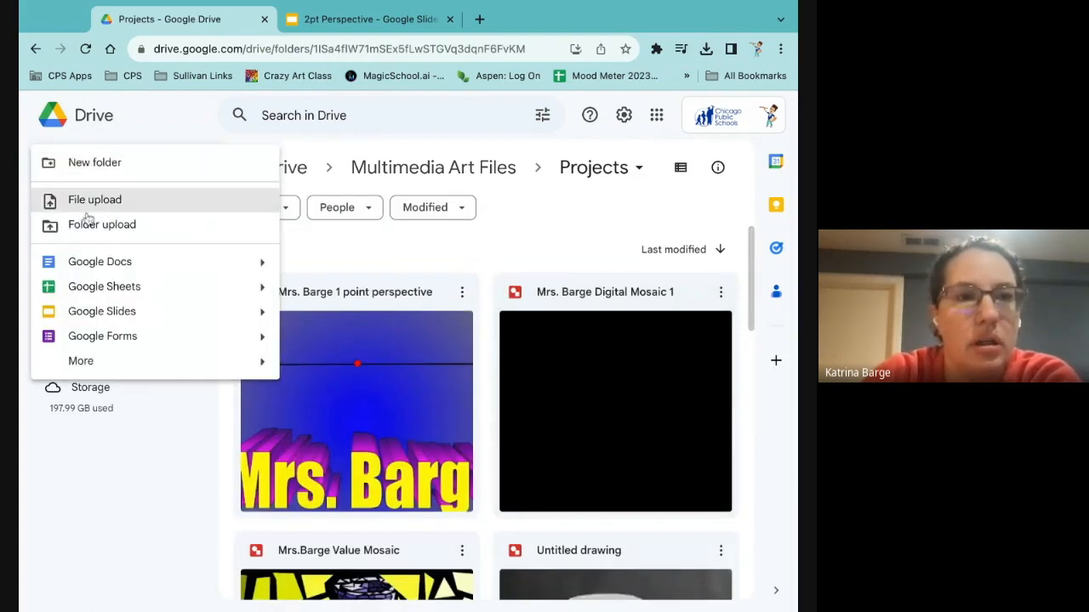
pyautogui.moveTo(82, 364)
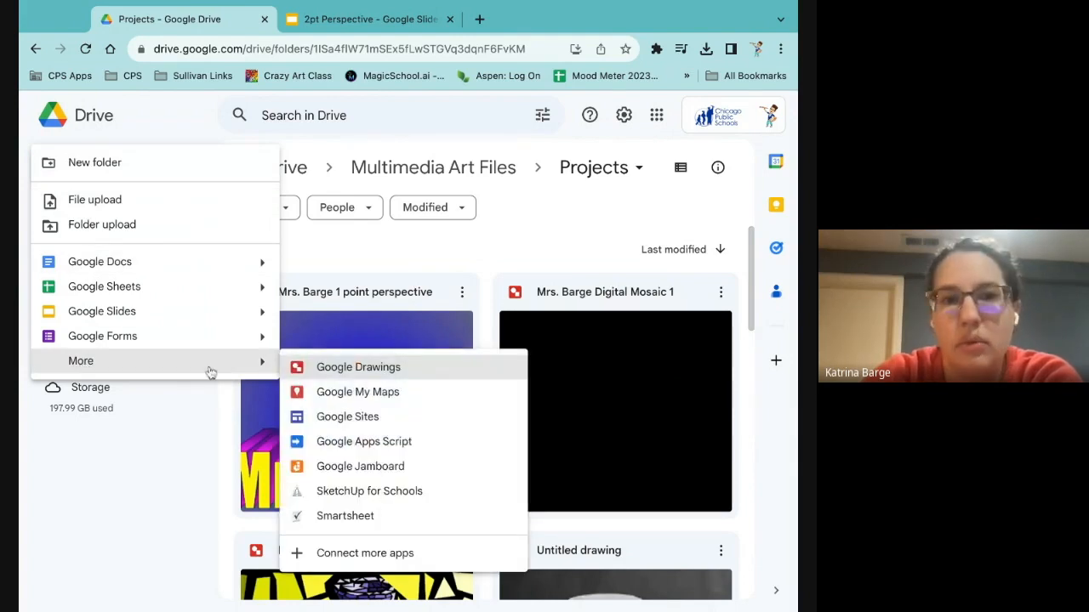
pyautogui.click(312, 368)
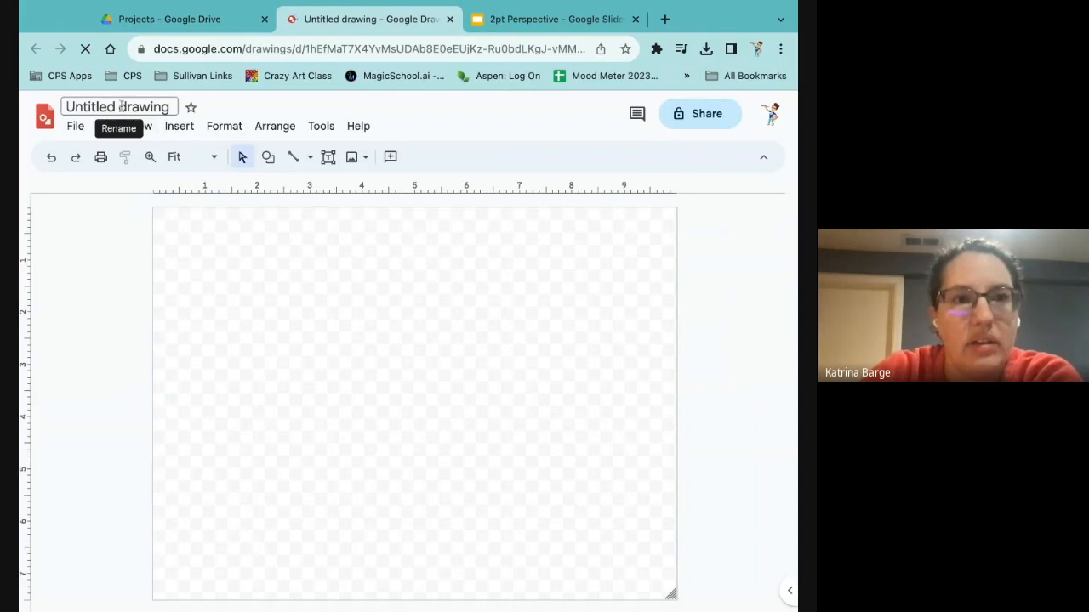
# Step: Rename the untitled drawing with the teacher's title and surname followed by "2 point perspective"
pyautogui.click(122, 106)
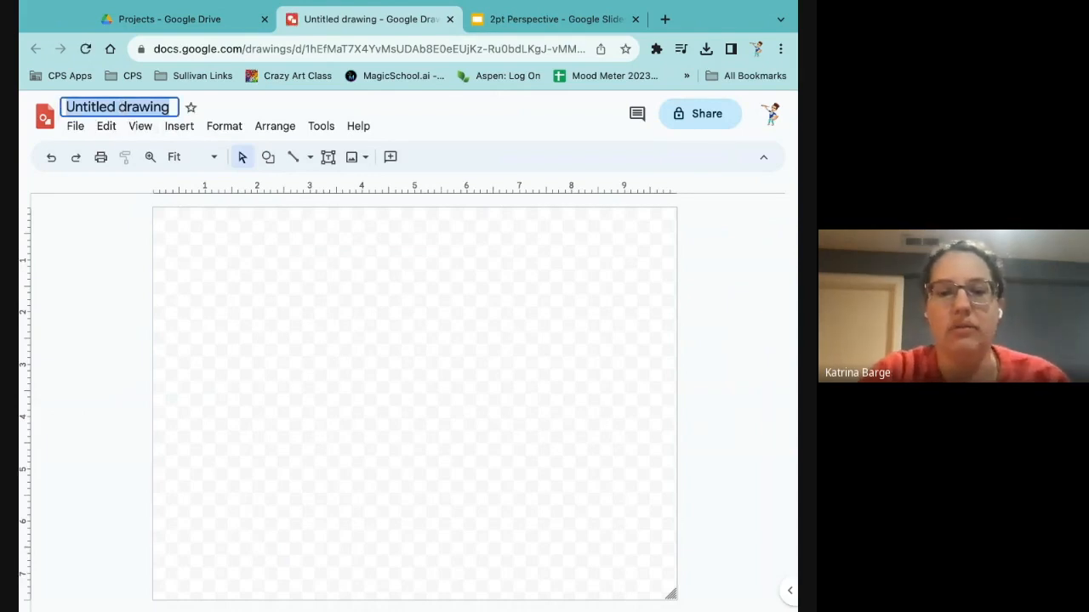
pyautogui.write('Mrs.Barge')
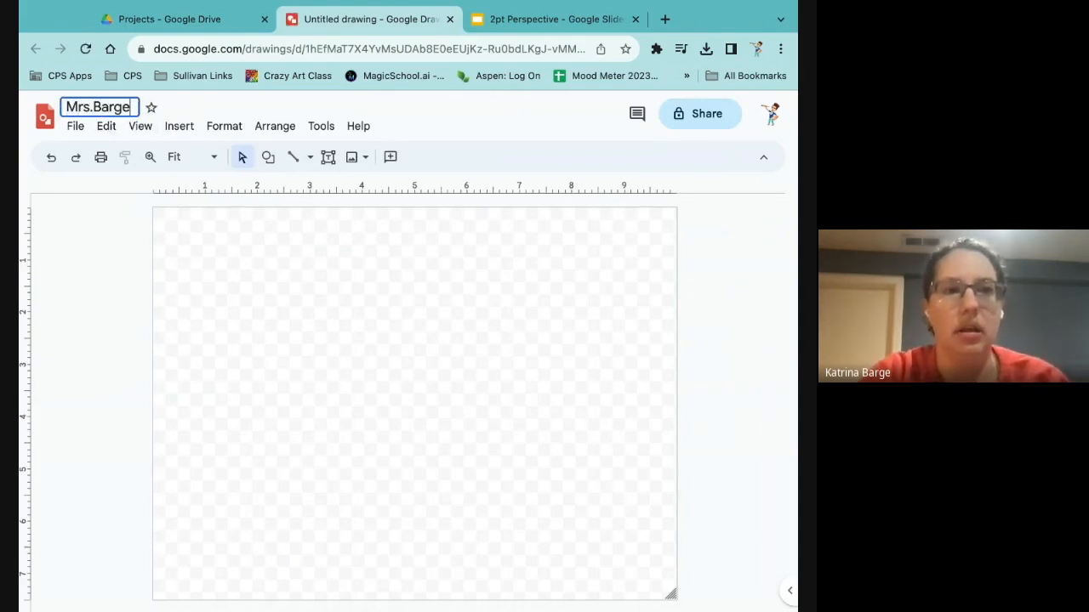
pyautogui.write(' 2 p')
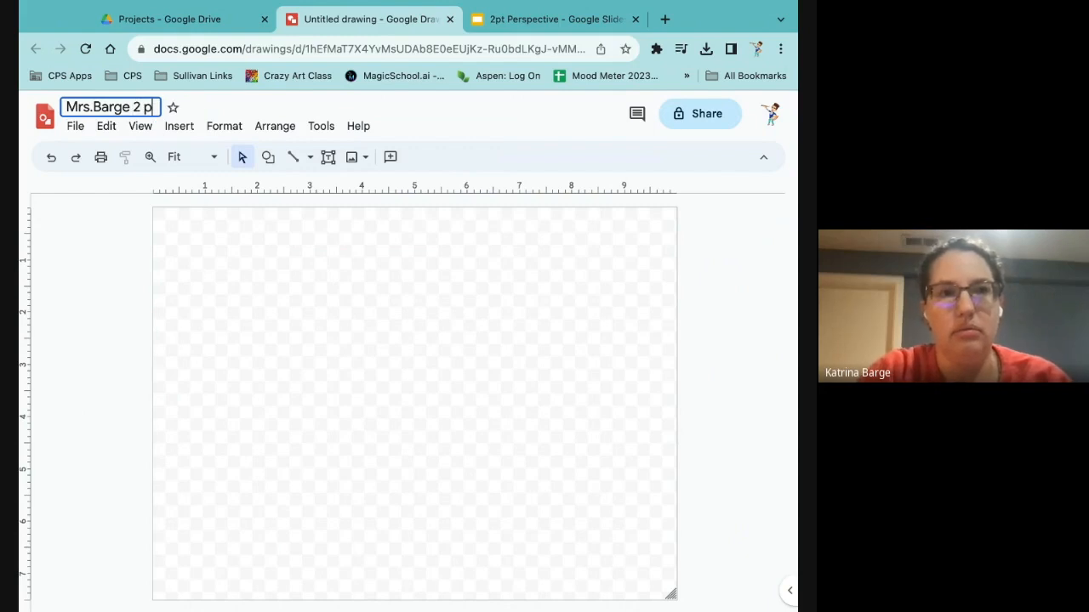
pyautogui.write('oint perspective')
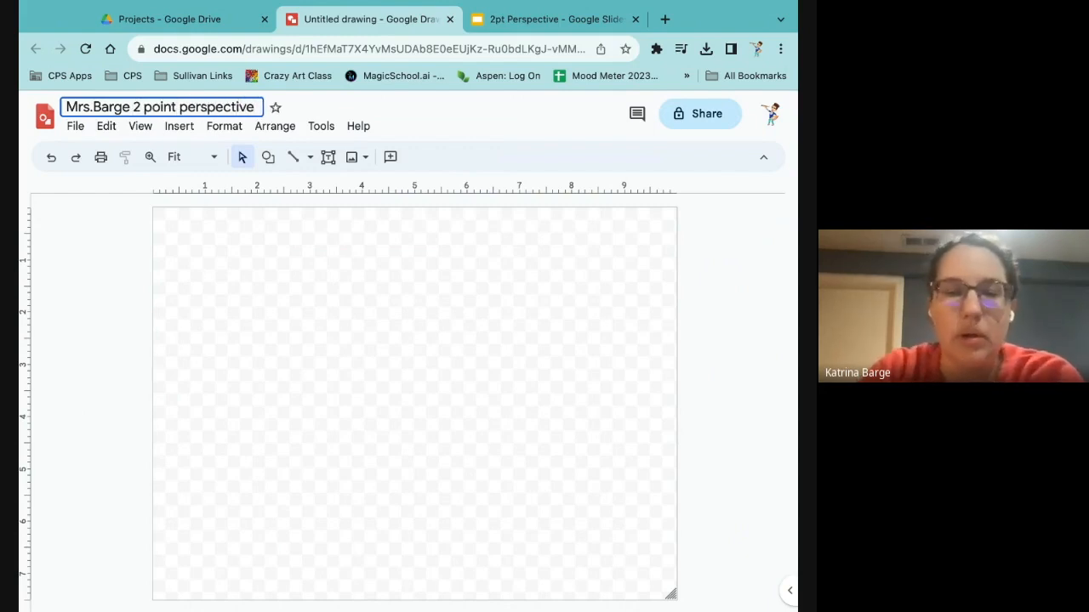
pyautogui.press('Return')
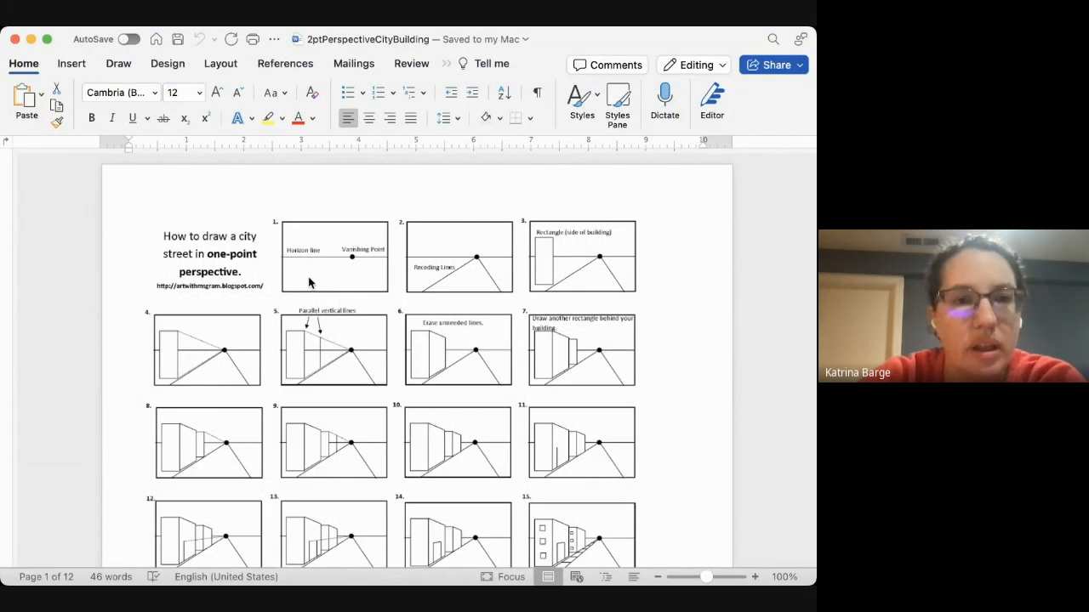
# Step: In the Word document 2ptPerspectiveCityBuilding, review the one-point city street guide and the simple and detailed two-point house examples
pyautogui.scroll(-3, 310, 285)
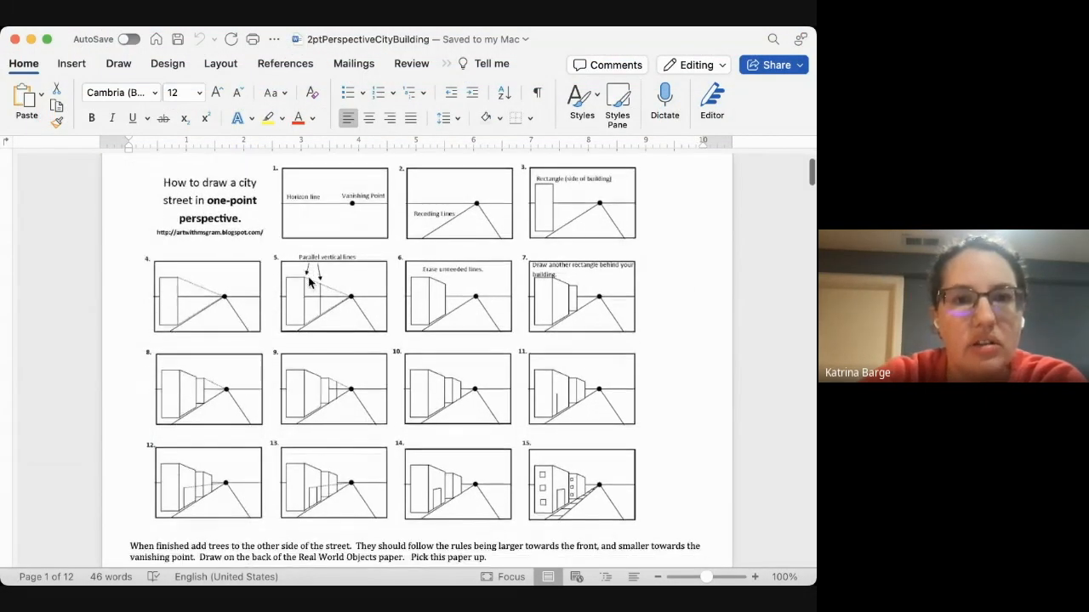
pyautogui.scroll(-1, 272, 284)
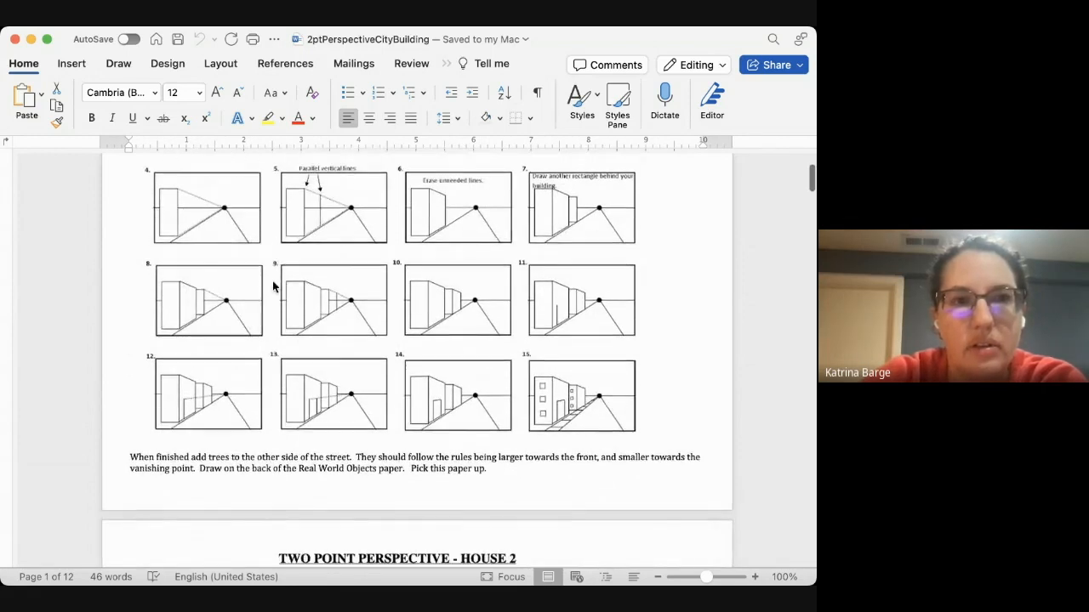
pyautogui.scroll(3, 272, 285)
pyautogui.scroll(1, 272, 286)
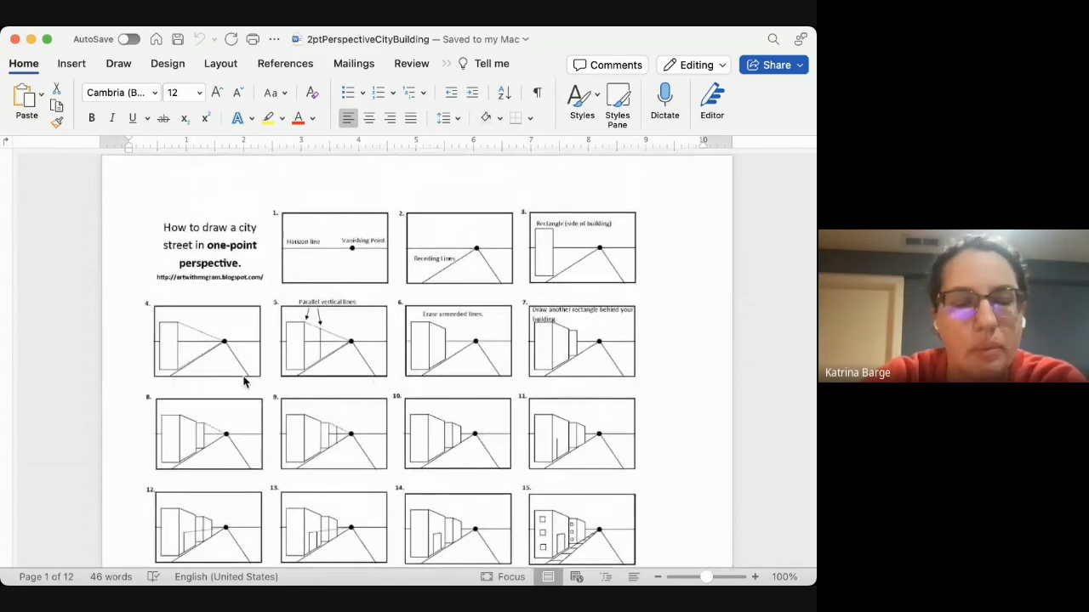
pyautogui.scroll(-3, 244, 385)
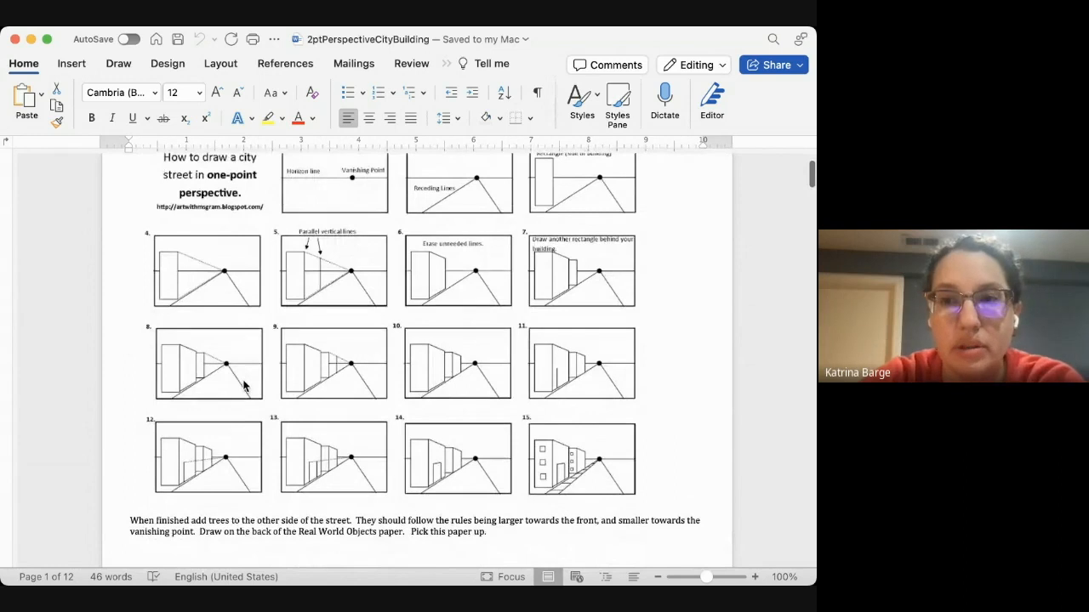
pyautogui.scroll(-10, 244, 385)
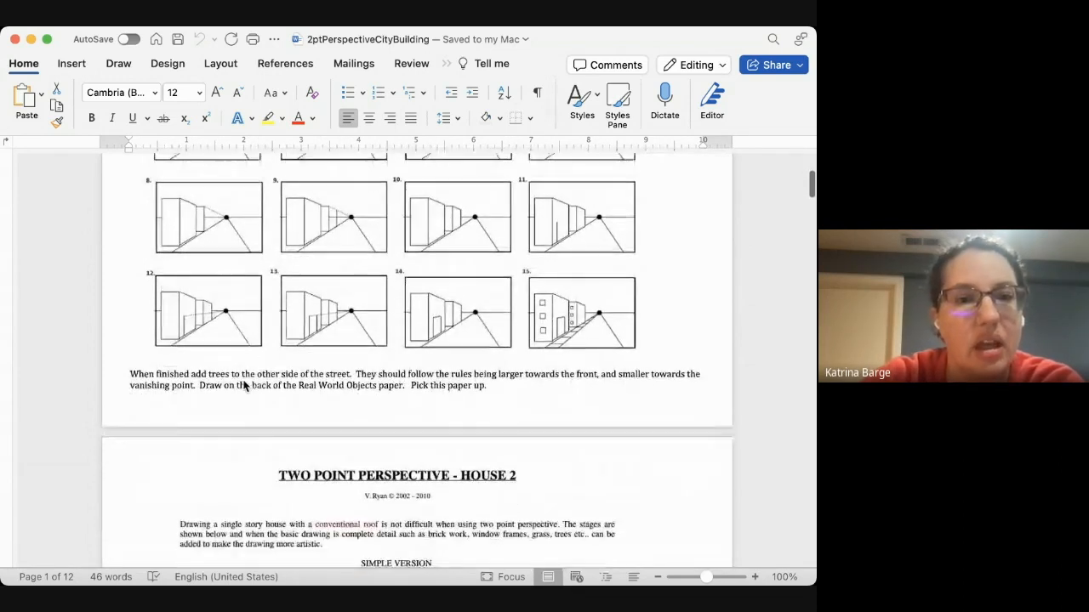
pyautogui.scroll(-5, 244, 385)
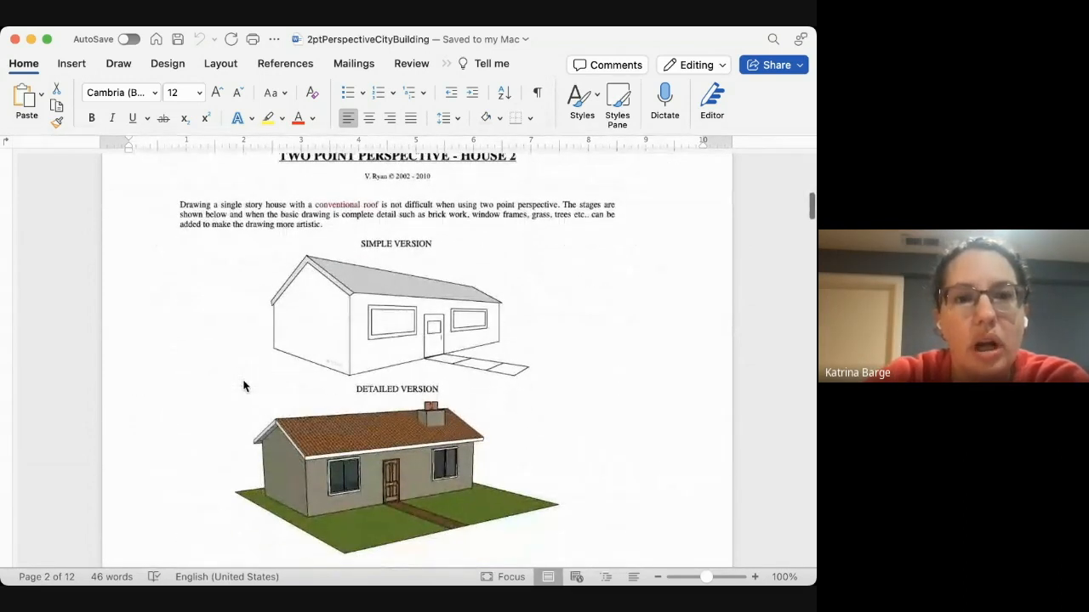
pyautogui.scroll(-5, 244, 385)
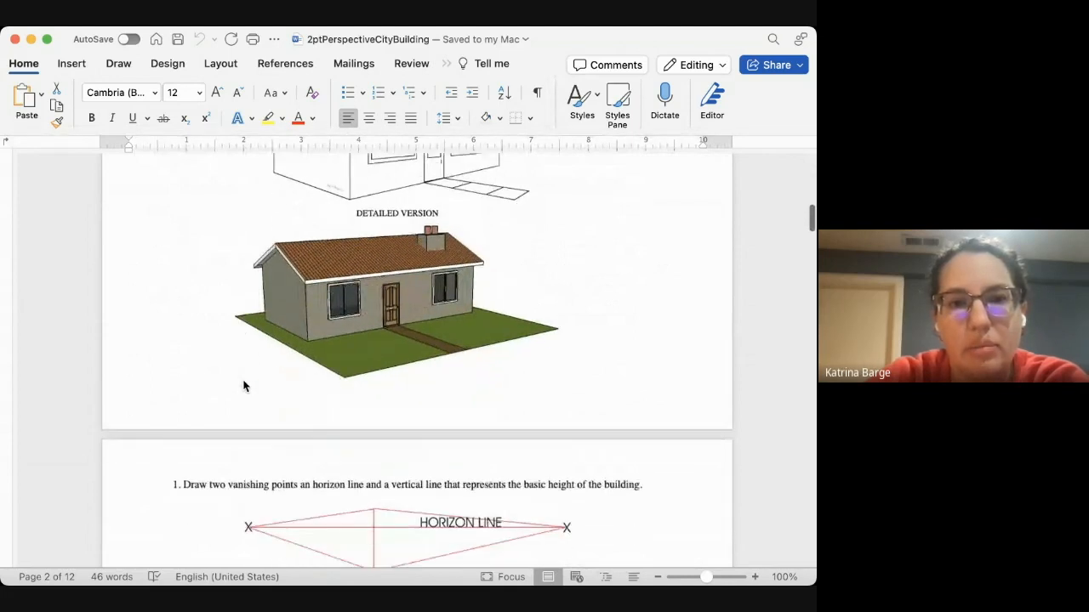
pyautogui.scroll(7, 244, 385)
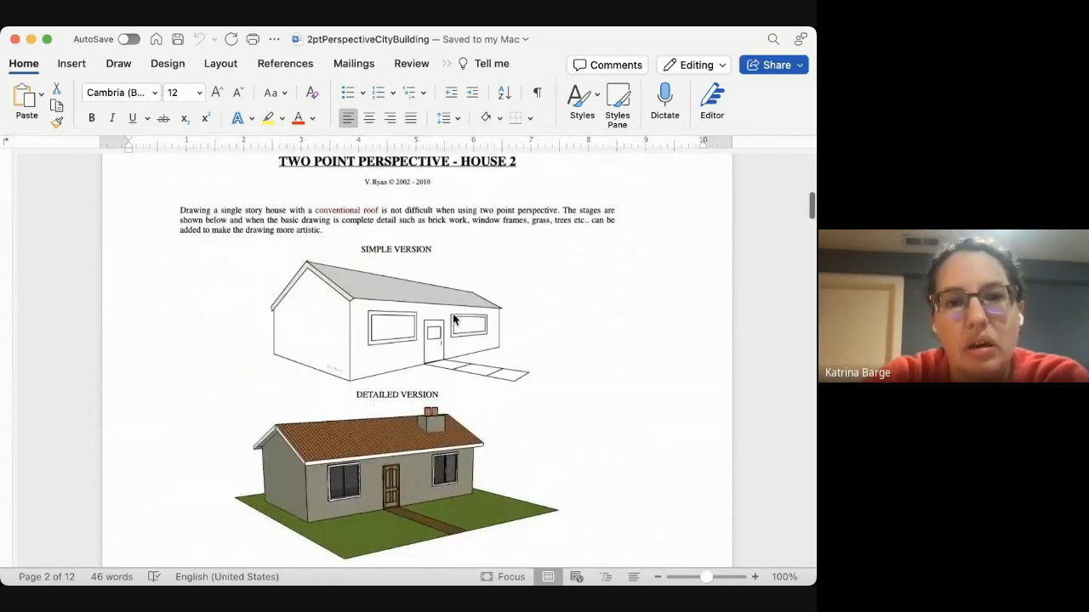
# Step: Review the numbered stages for drawing the two-point house, from horizon line and walls through windows, door, path and roof
pyautogui.scroll(-10, 353, 469)
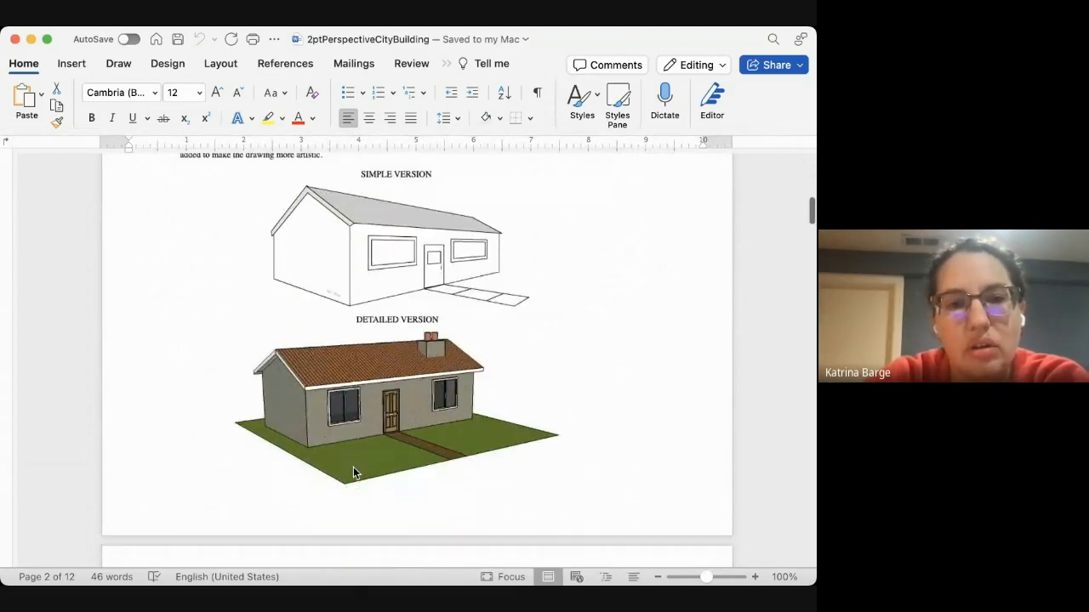
pyautogui.scroll(-7, 353, 467)
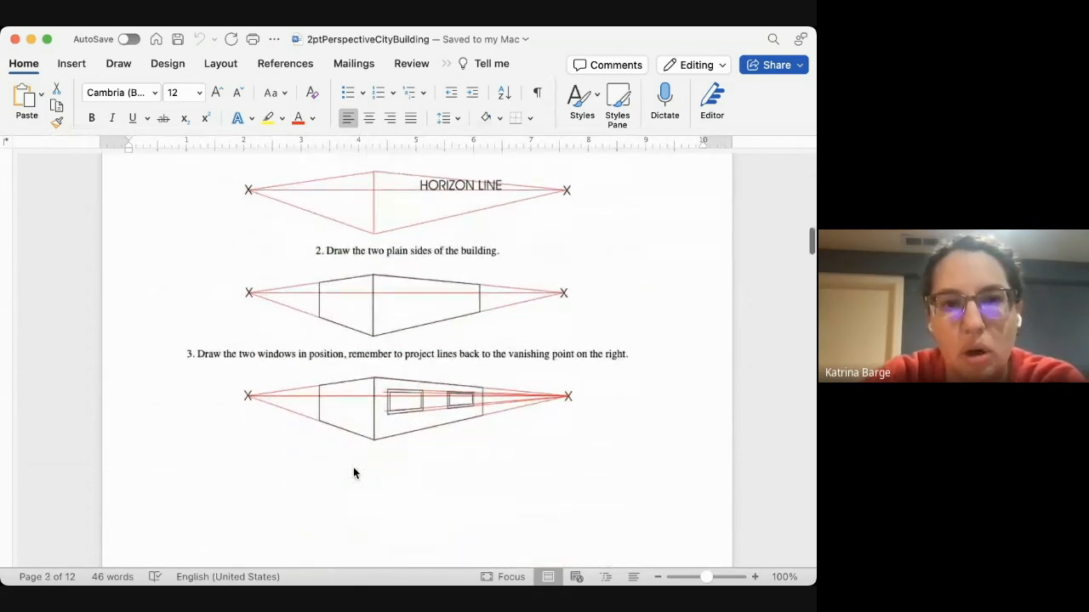
pyautogui.scroll(-3, 353, 467)
pyautogui.scroll(-7, 353, 473)
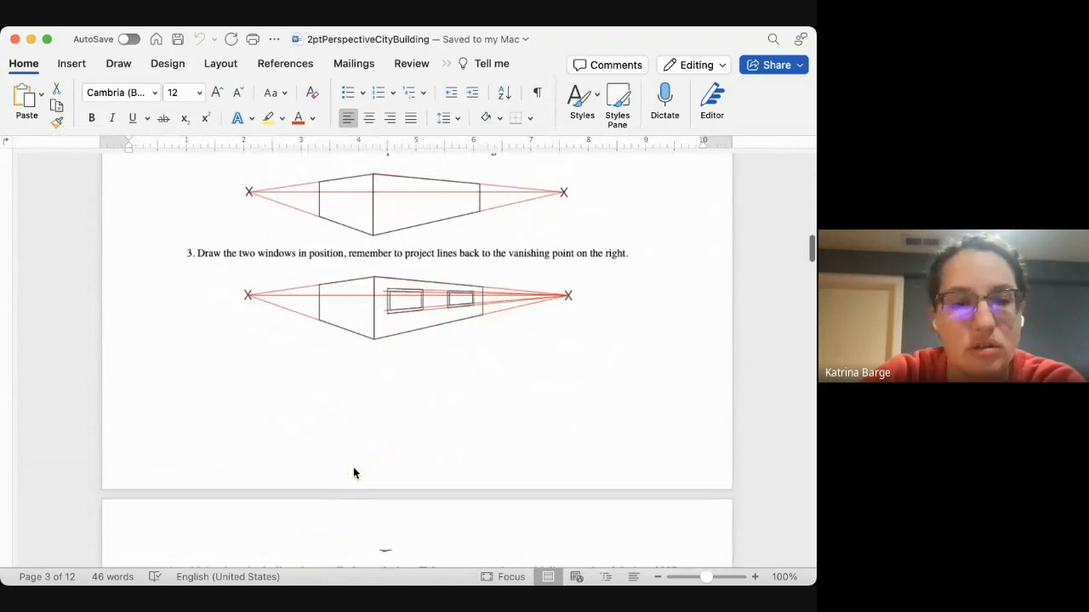
pyautogui.scroll(-3, 353, 469)
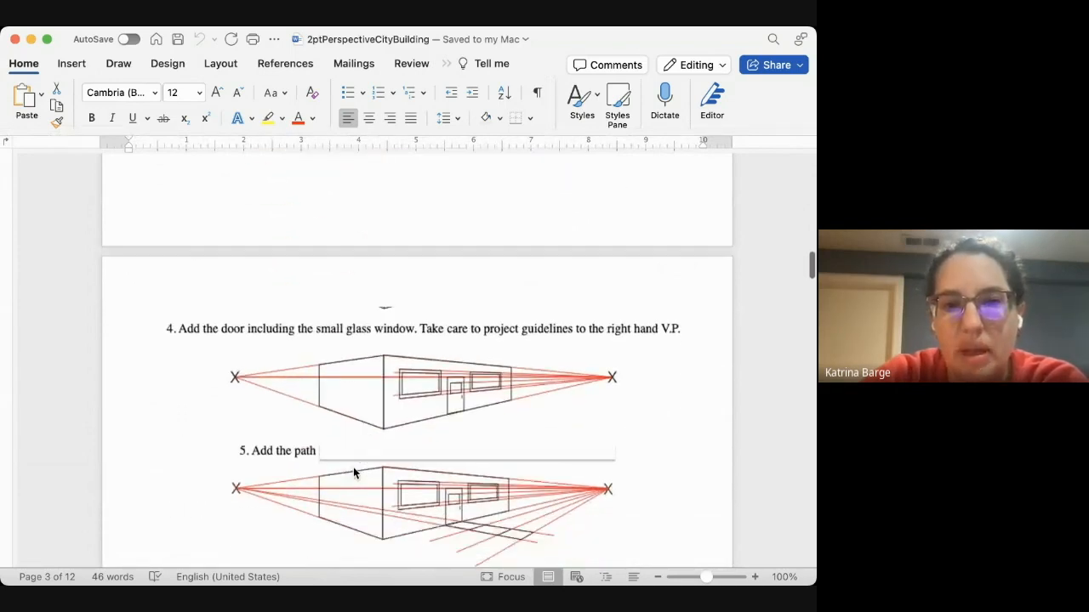
pyautogui.scroll(-5, 479, 481)
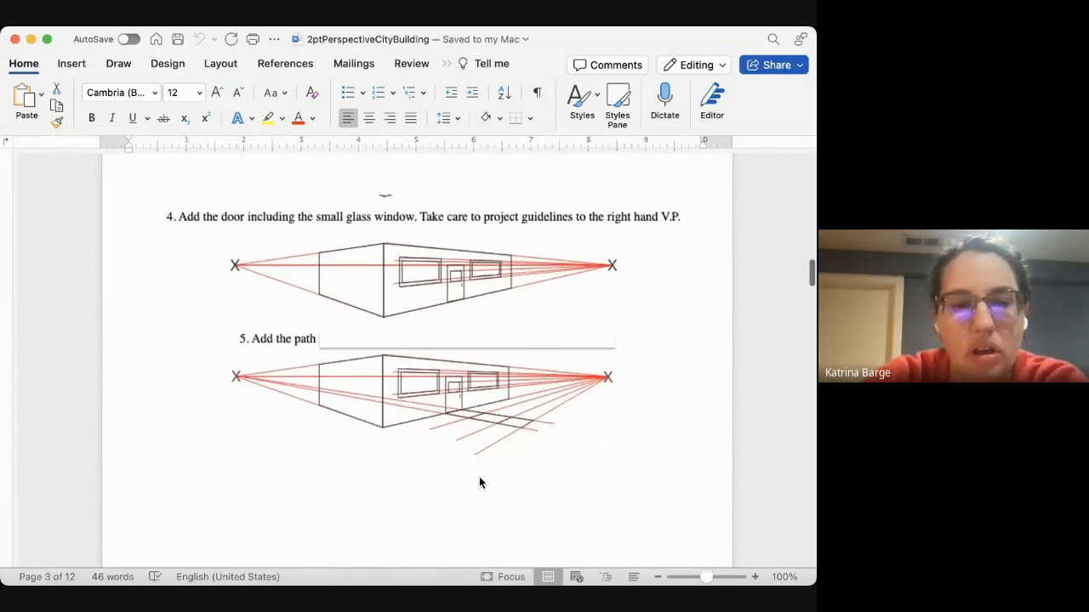
pyautogui.scroll(-20, 478, 483)
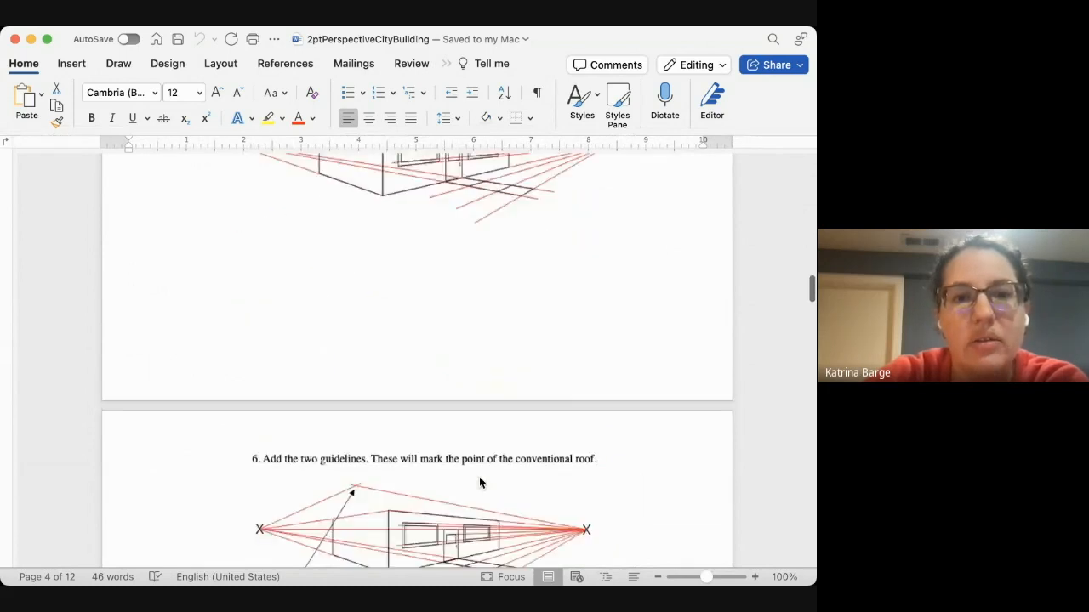
pyautogui.scroll(-20, 479, 483)
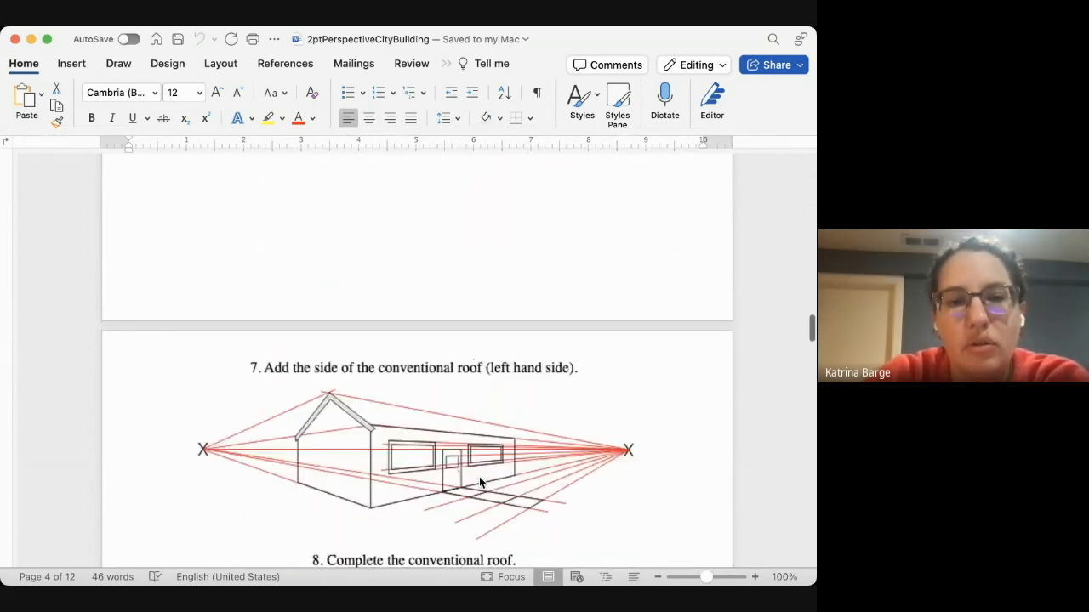
pyautogui.scroll(-8, 479, 482)
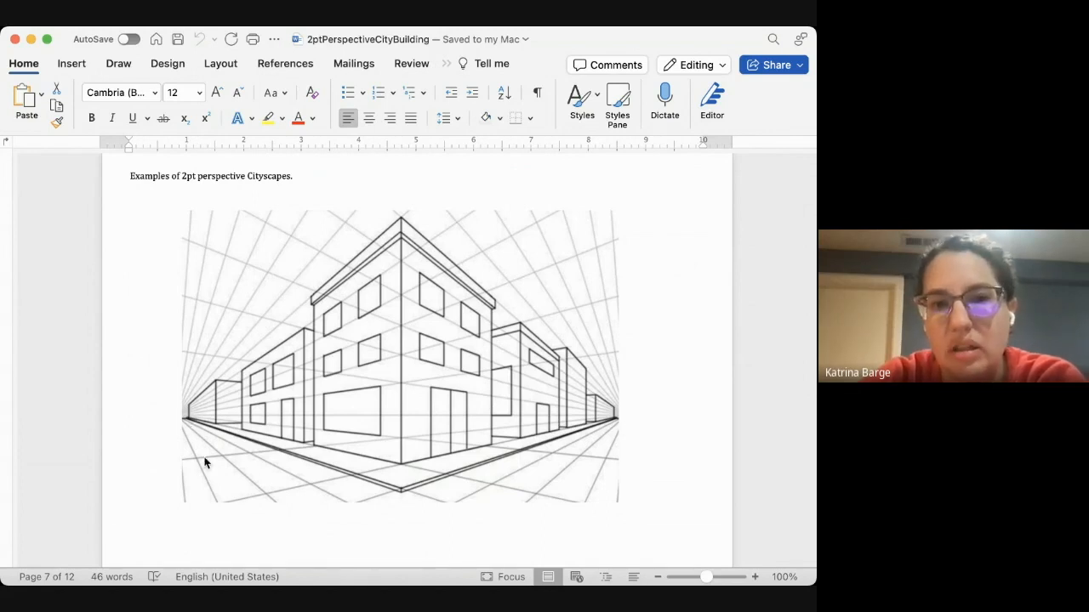
# Step: Examine the two-point perspective cityscape examples and the step-by-step building instructions through Step 8
pyautogui.scroll(-10, 359, 352)
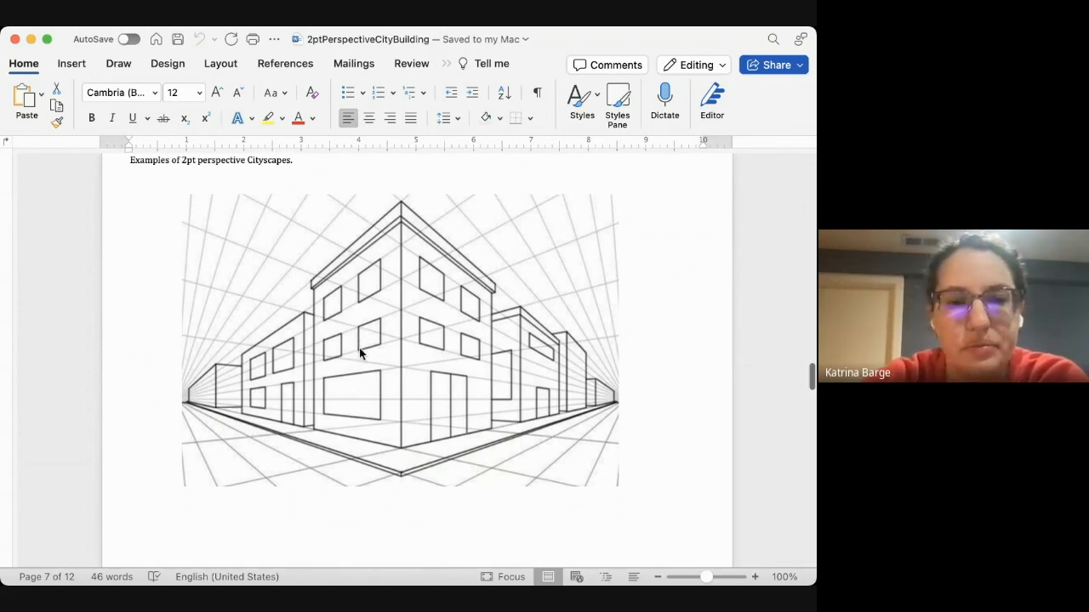
pyautogui.scroll(-5, 359, 353)
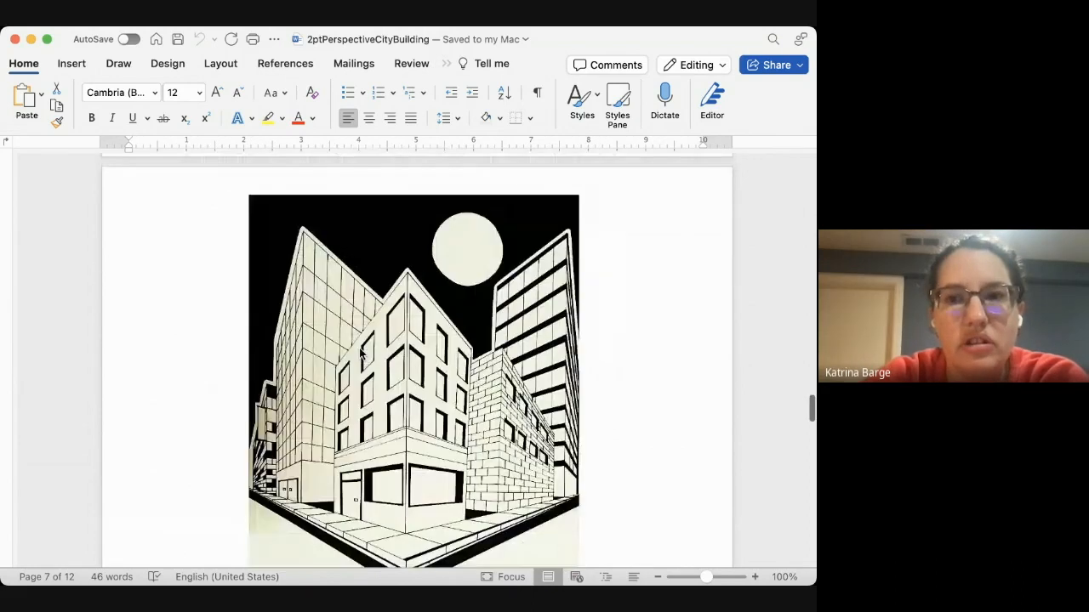
pyautogui.scroll(-2, 361, 354)
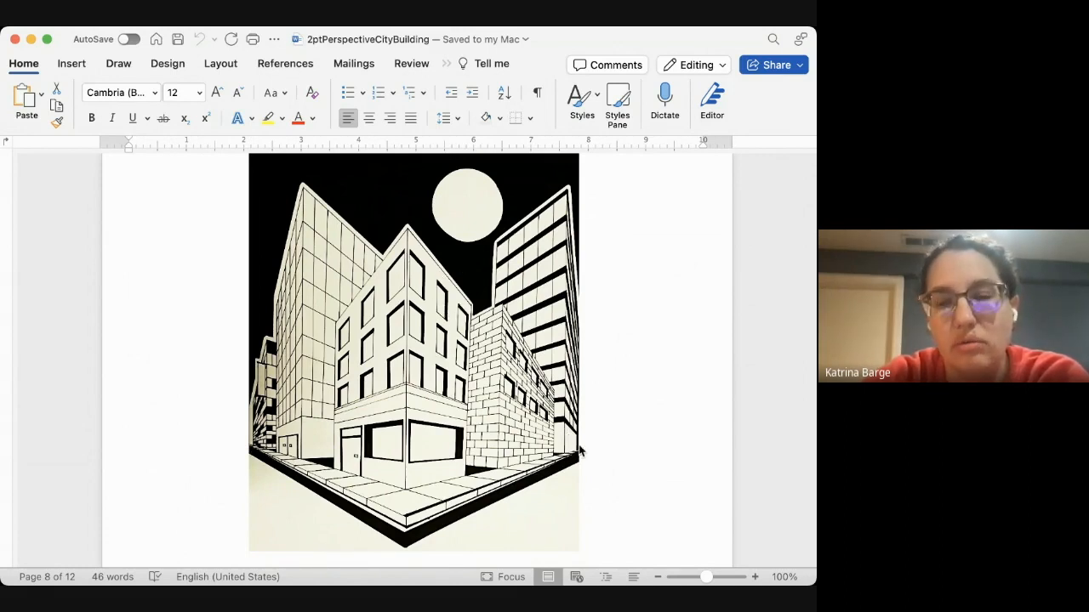
pyautogui.scroll(-10, 456, 411)
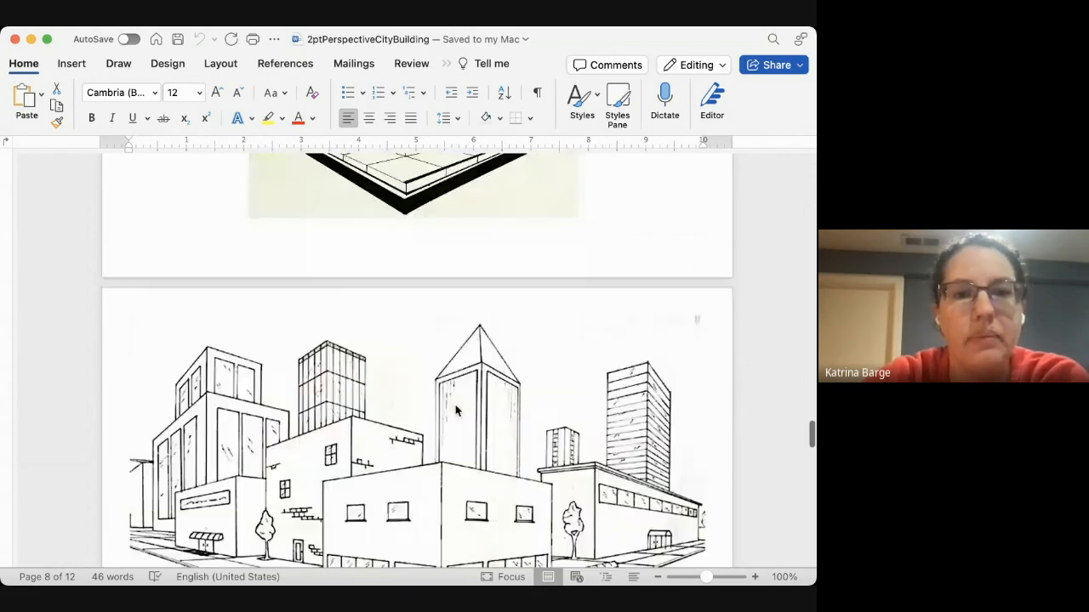
pyautogui.scroll(-3, 457, 411)
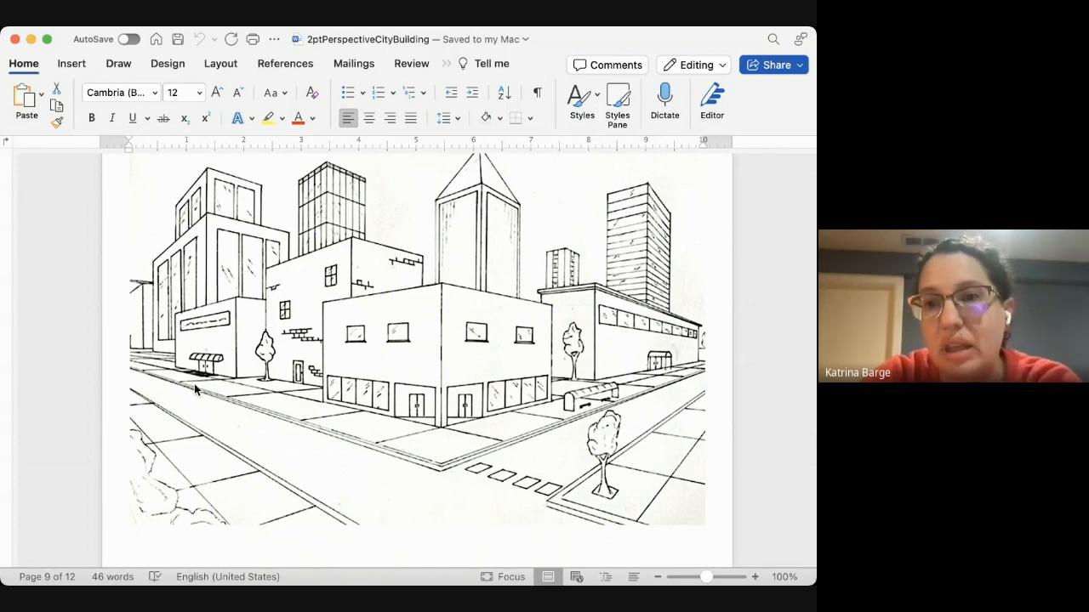
pyautogui.scroll(-8, 194, 389)
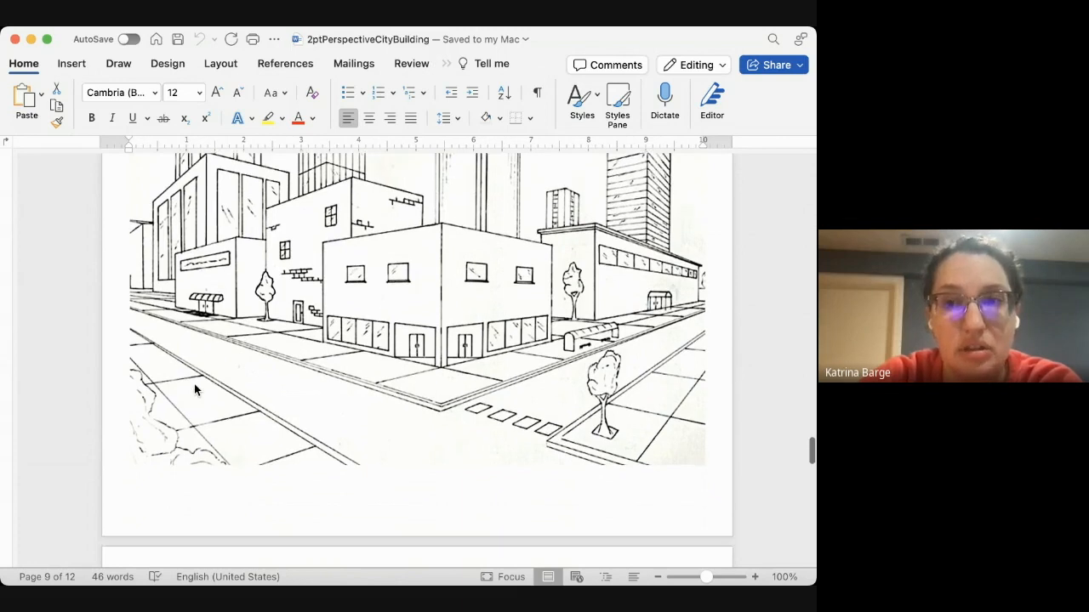
pyautogui.scroll(-7, 194, 389)
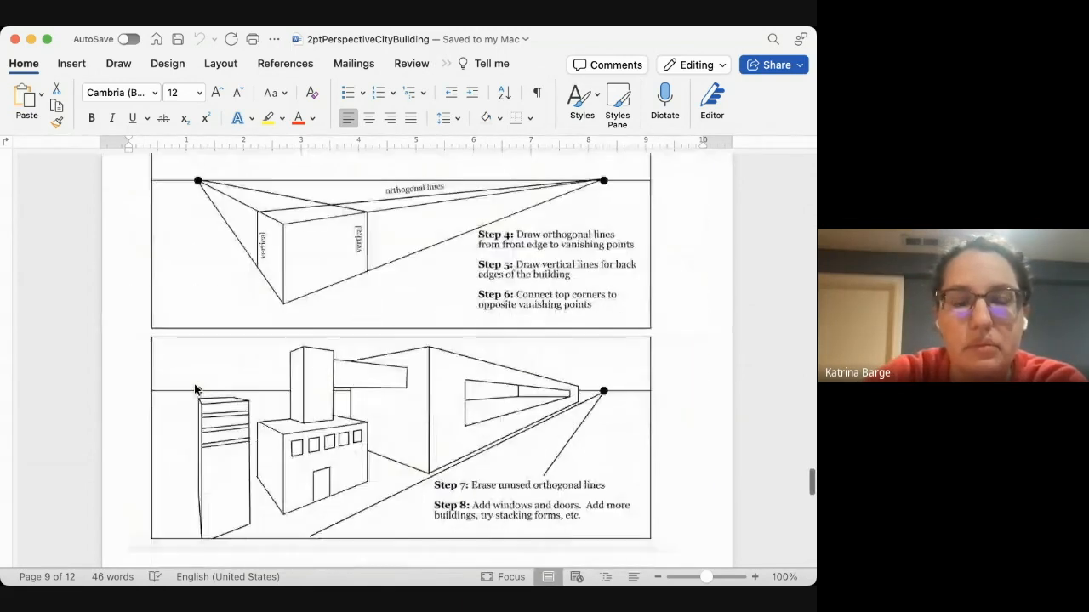
pyautogui.scroll(-2, 195, 389)
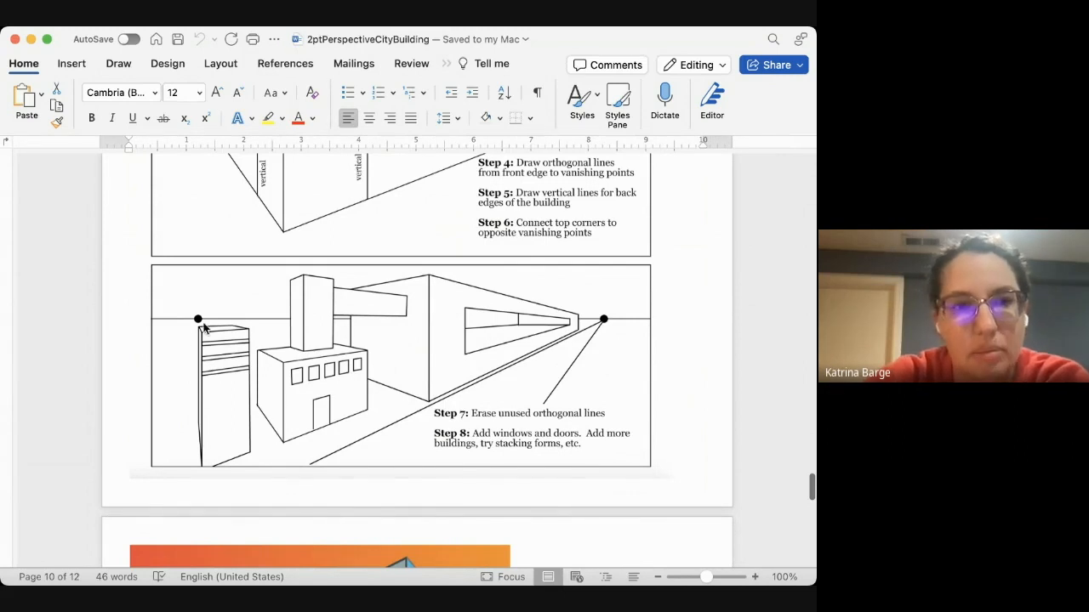
pyautogui.scroll(-2, 204, 330)
pyautogui.scroll(-2, 204, 330)
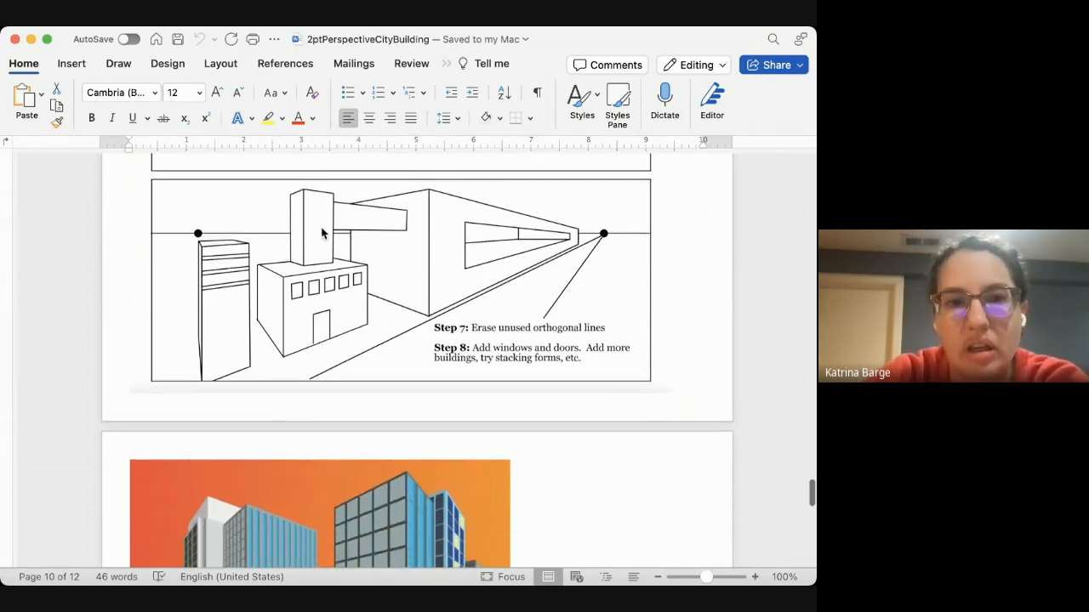
# Step: Examine the colored two-point perspective street-corner examples on the last two pages of the Word document
pyautogui.scroll(-6, 347, 276)
pyautogui.scroll(-1, 331, 323)
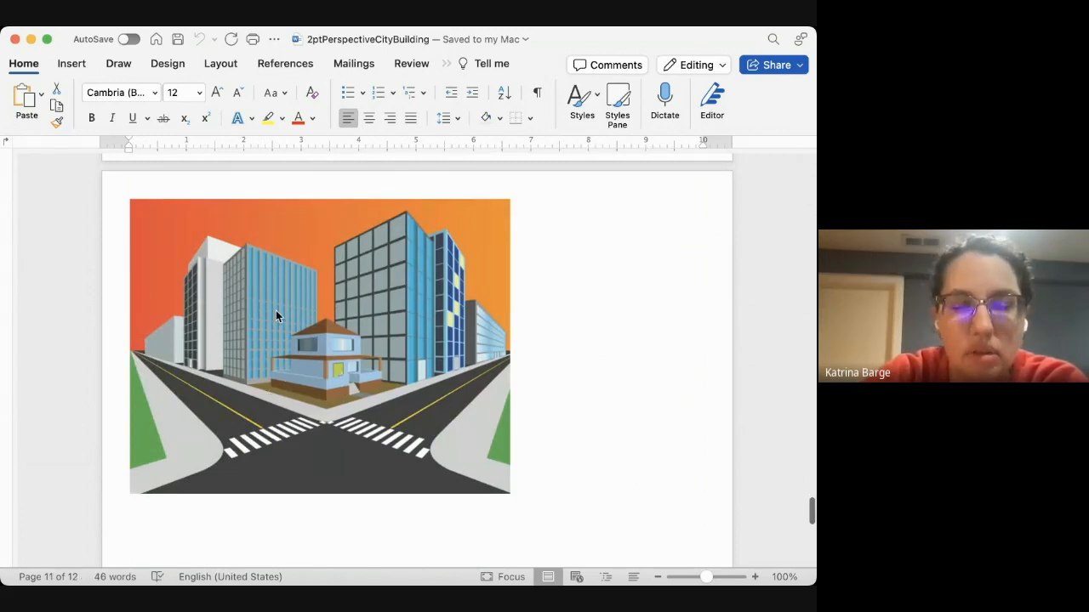
pyautogui.scroll(-10, 304, 374)
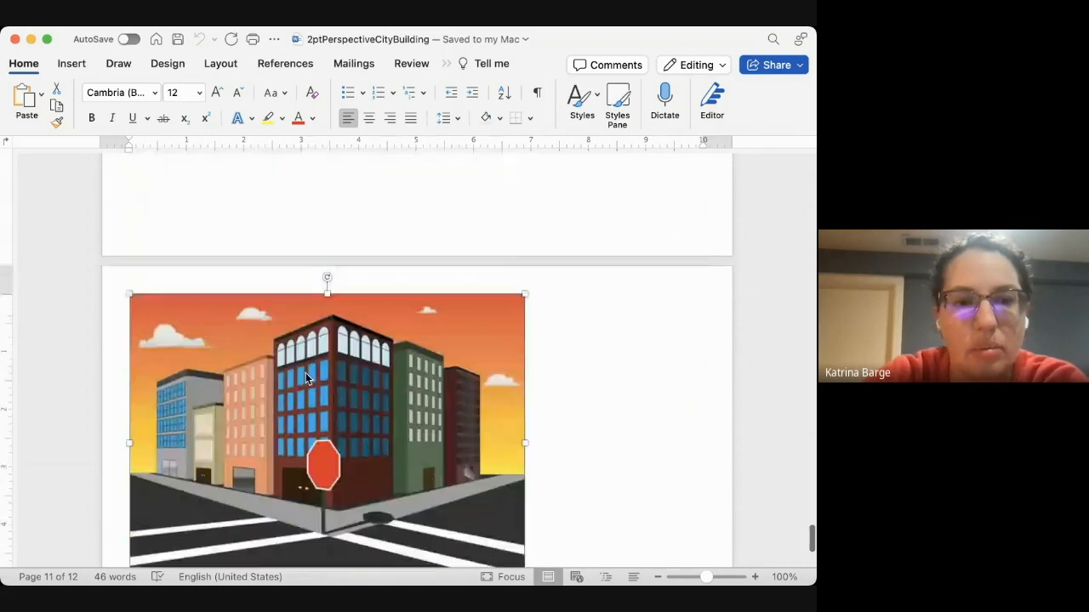
pyautogui.scroll(-1, 255, 375)
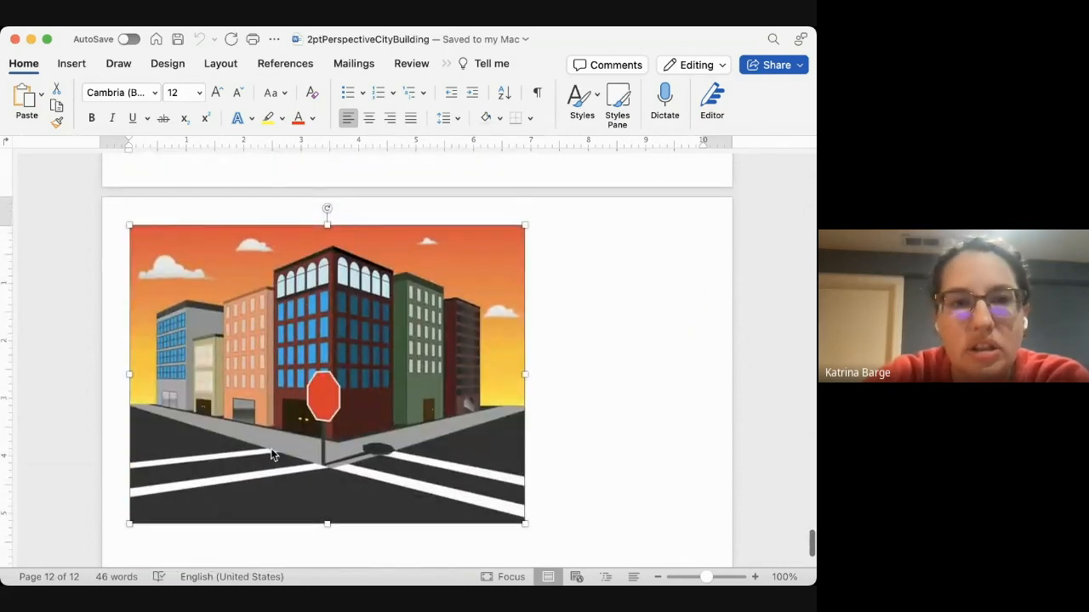
pyautogui.scroll(-4, 271, 448)
pyautogui.scroll(20, 270, 455)
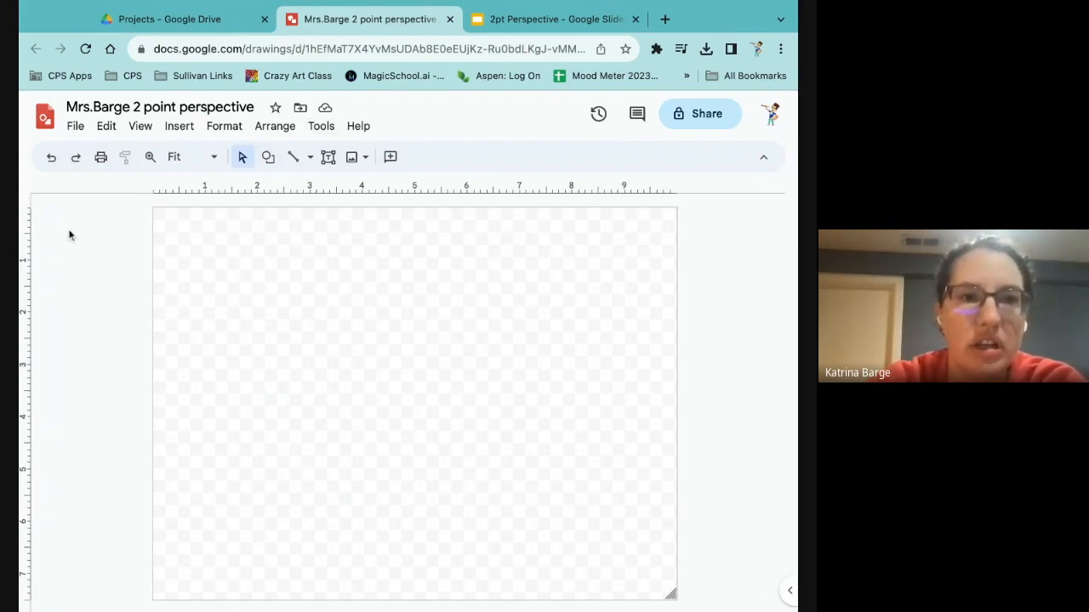
# Step: In the Google Drawings file, draw a full-width ground rectangle from about 3.6 in down to the canvas bottom and fill it gray
pyautogui.click(268, 158)
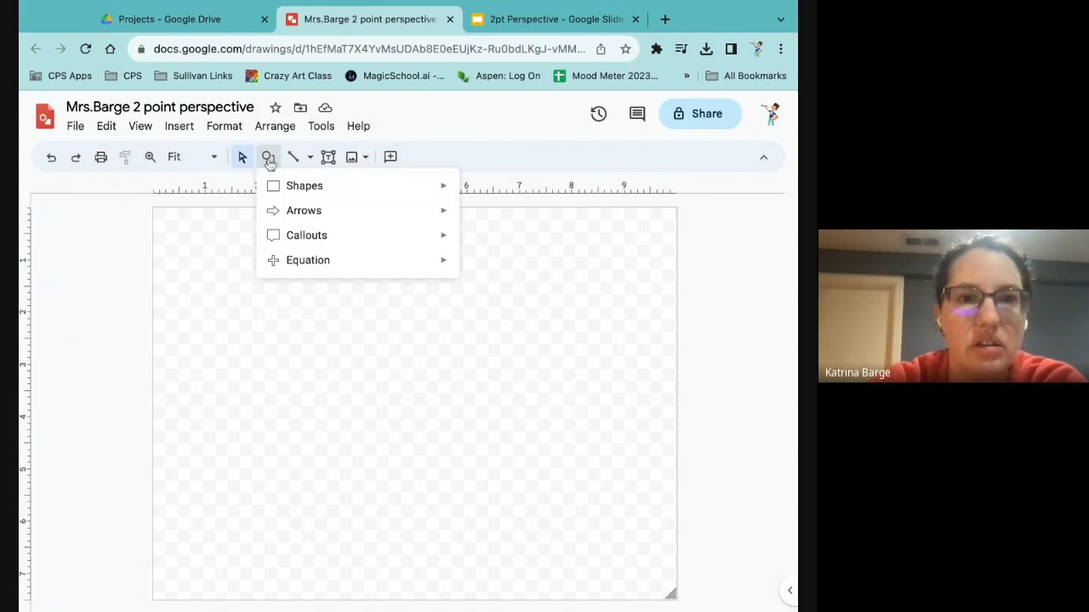
pyautogui.moveTo(293, 187)
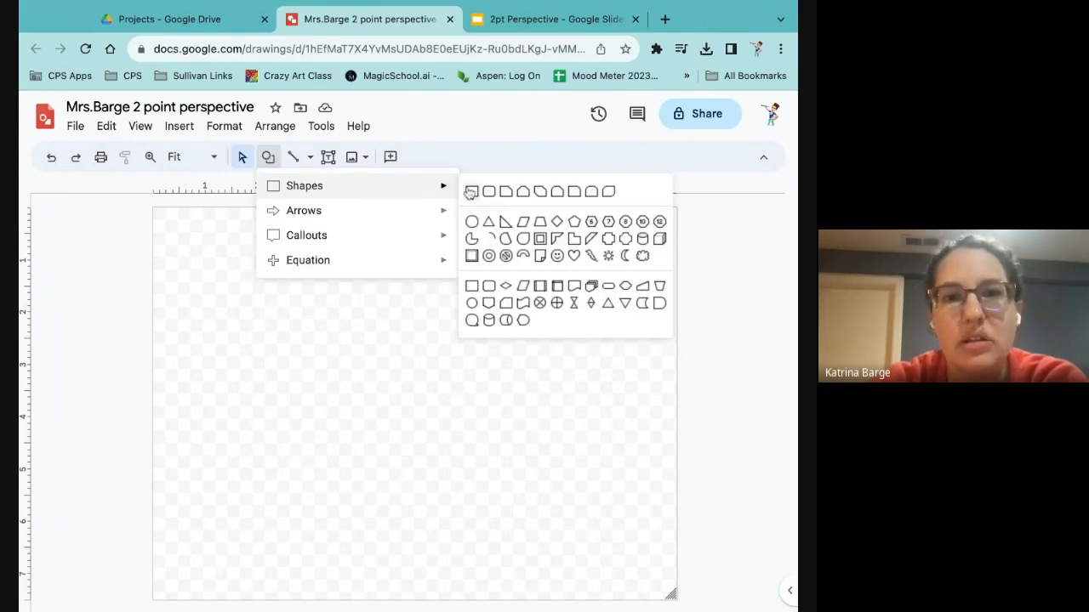
pyautogui.click(472, 192)
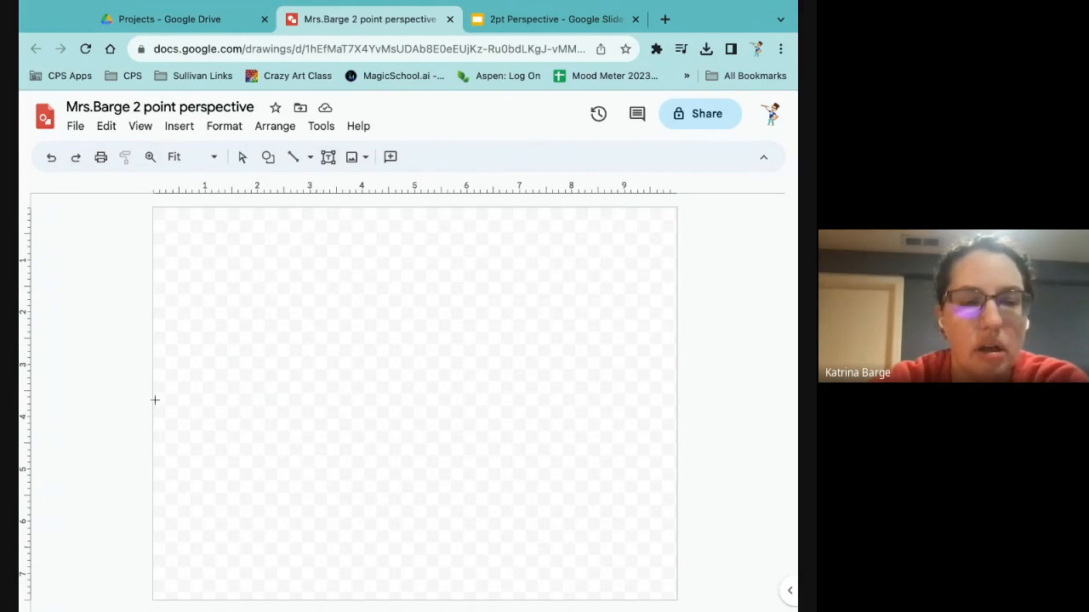
pyautogui.moveTo(154, 397); pyautogui.dragTo(678, 600)
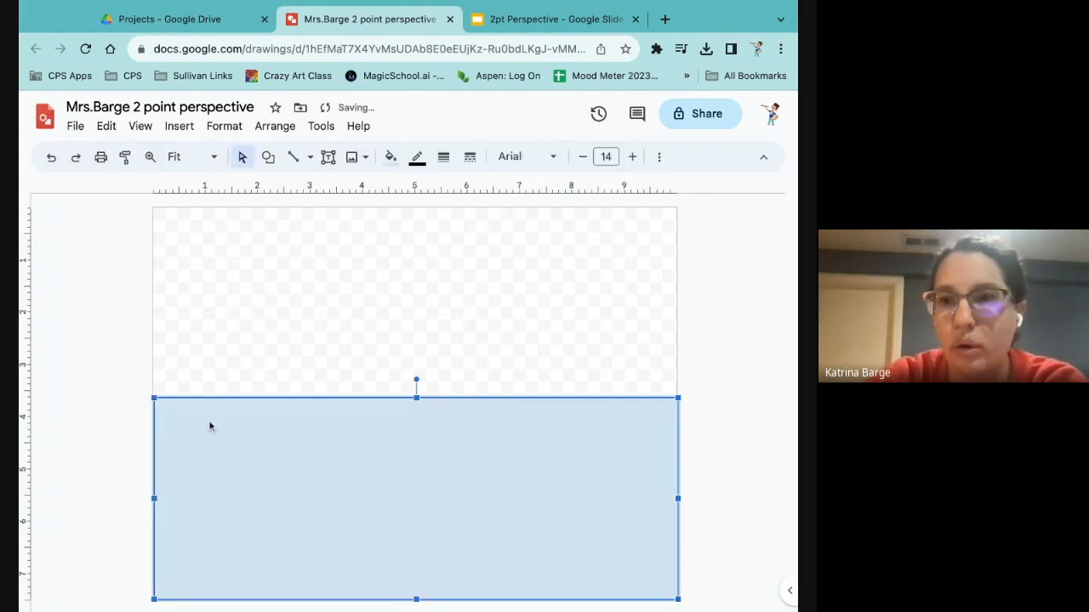
pyautogui.click(393, 158)
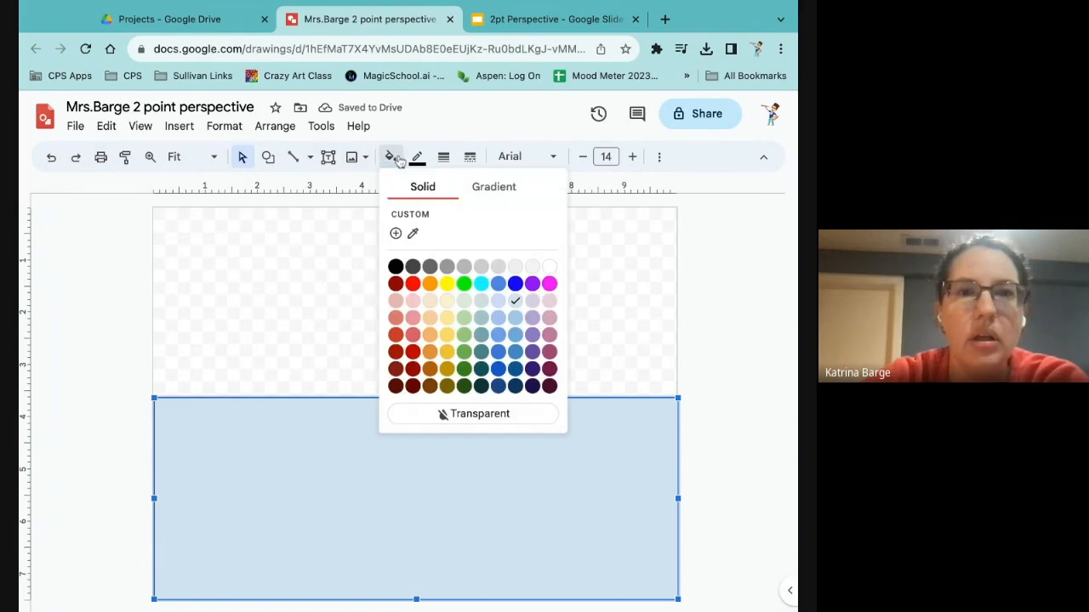
pyautogui.click(451, 269)
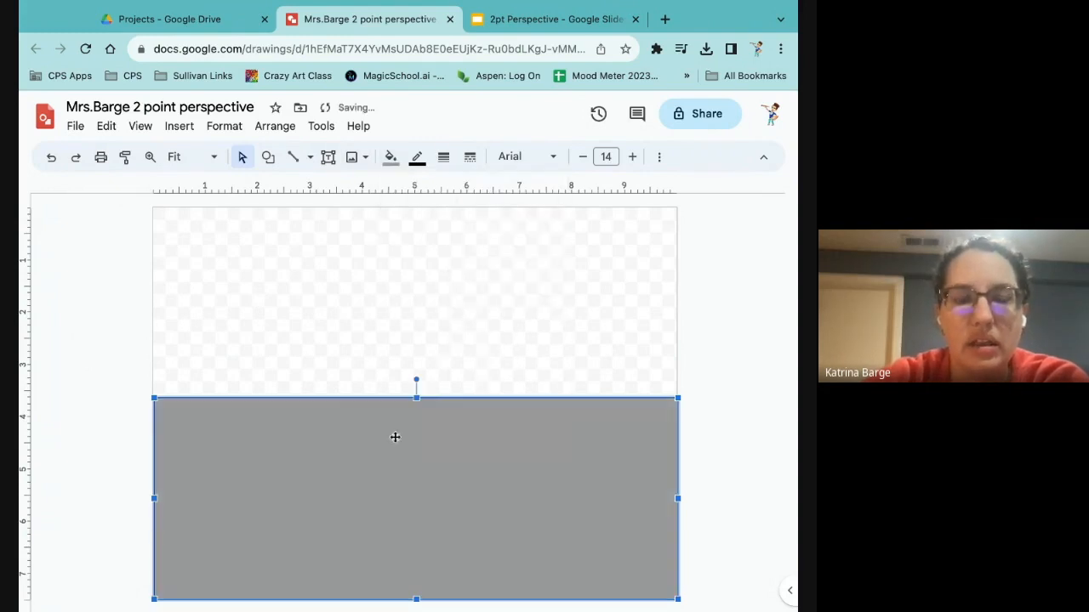
pyautogui.click(274, 339)
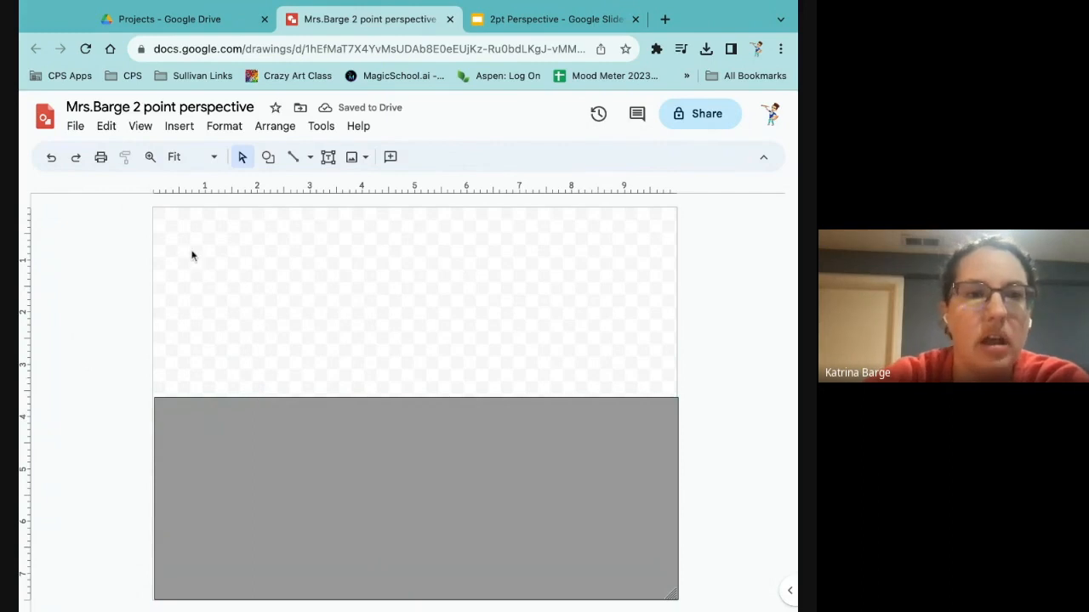
# Step: Draw a full-width sky rectangle from the canvas top down to the gray ground and fill it with a light blue radial gradient
pyautogui.click(268, 156)
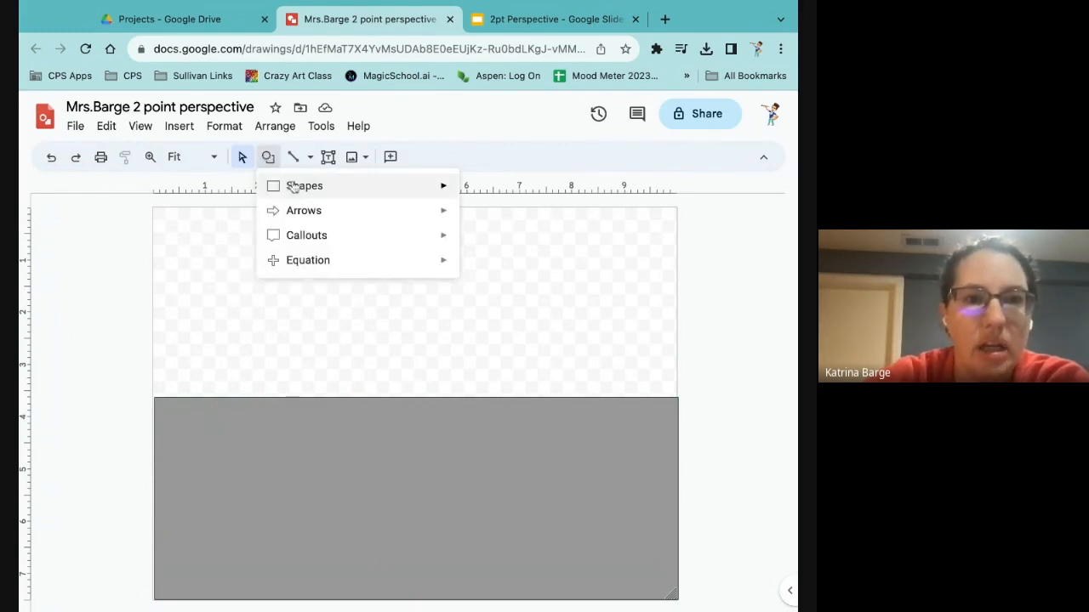
pyautogui.moveTo(294, 186)
pyautogui.click(473, 191)
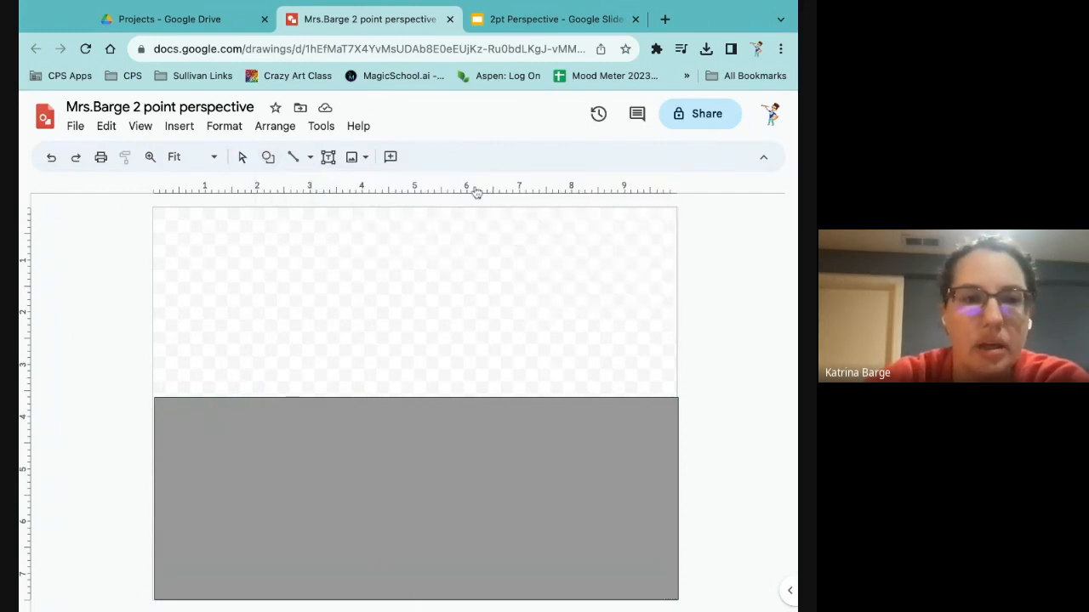
pyautogui.moveTo(152, 209); pyautogui.dragTo(677, 397)
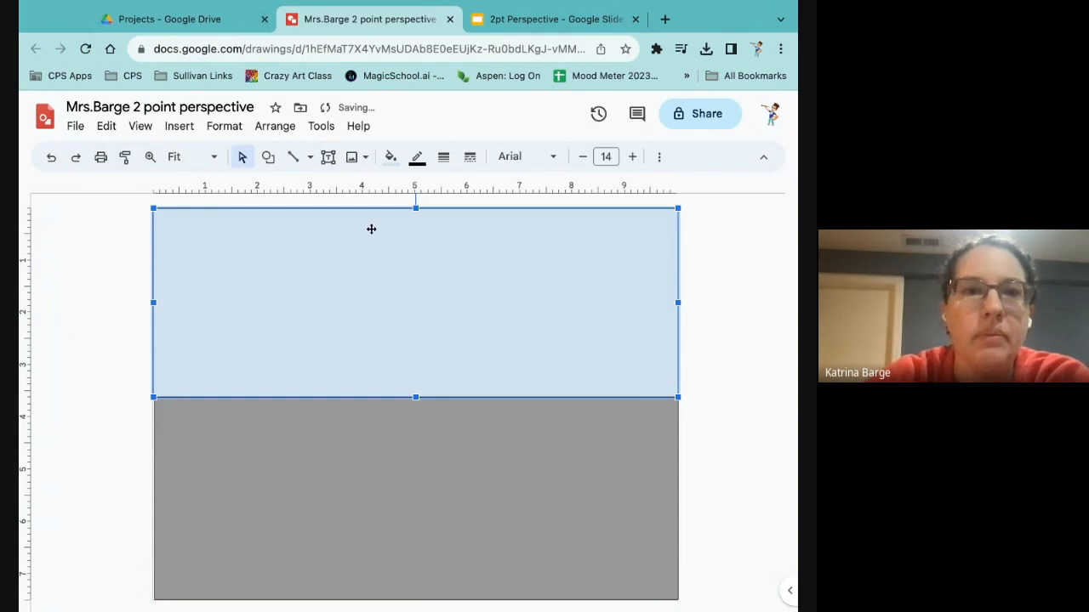
pyautogui.click(391, 156)
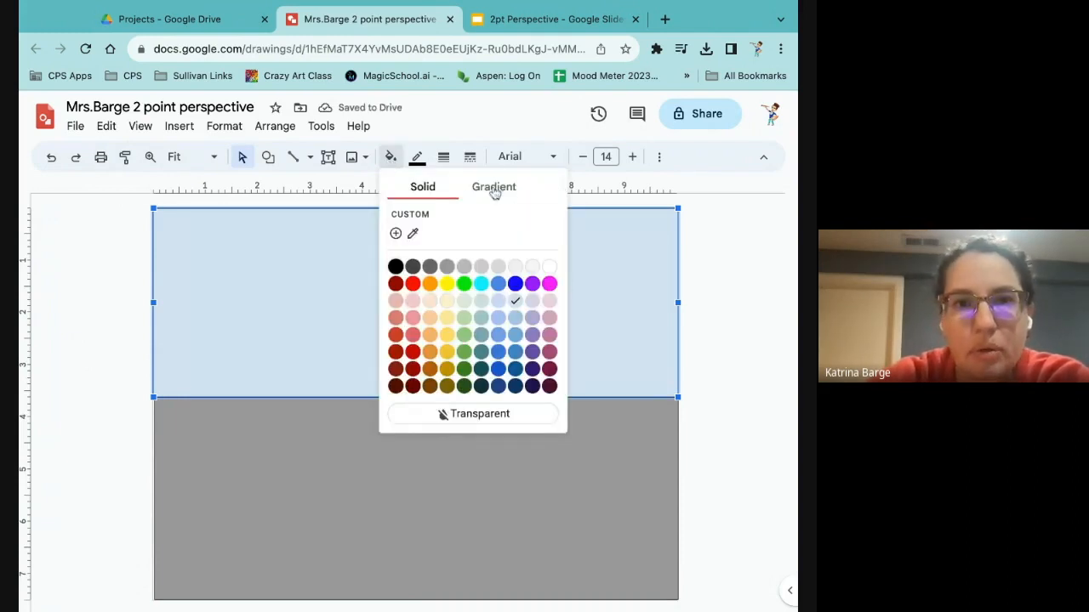
pyautogui.click(495, 188)
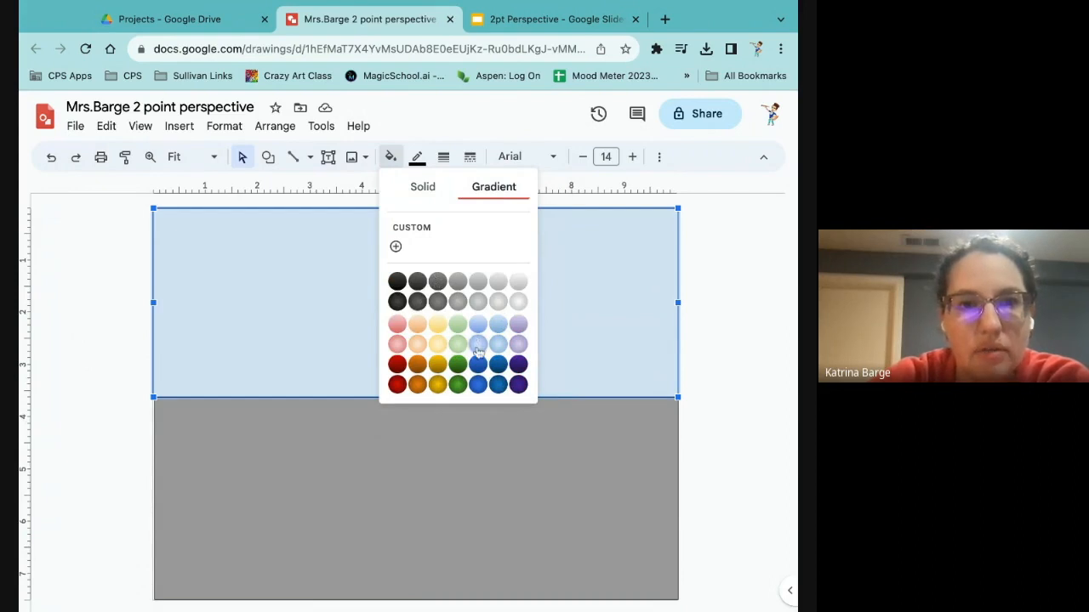
pyautogui.click(477, 344)
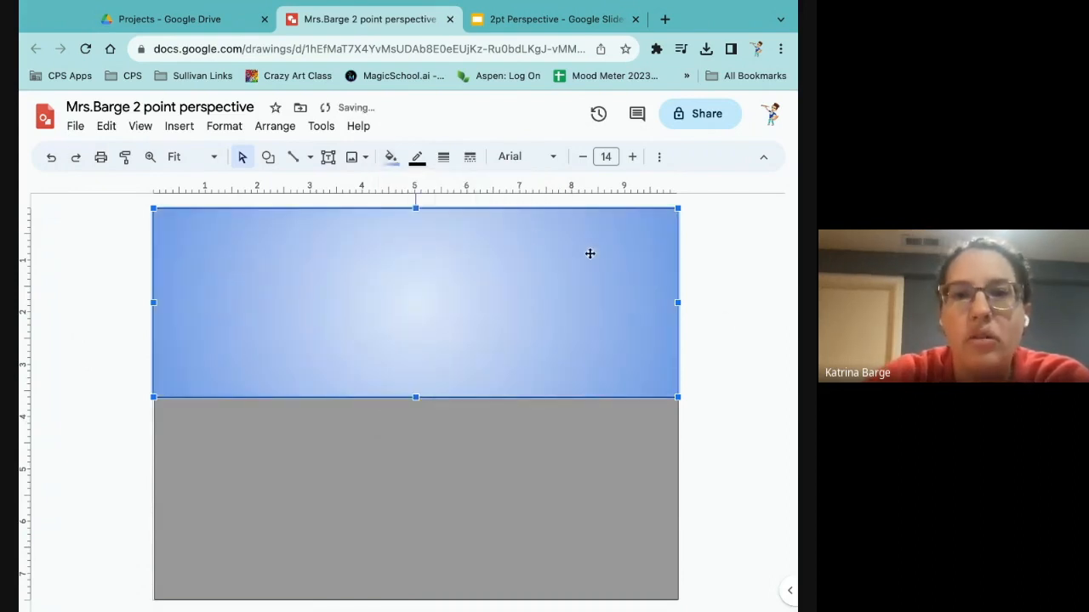
pyautogui.click(706, 275)
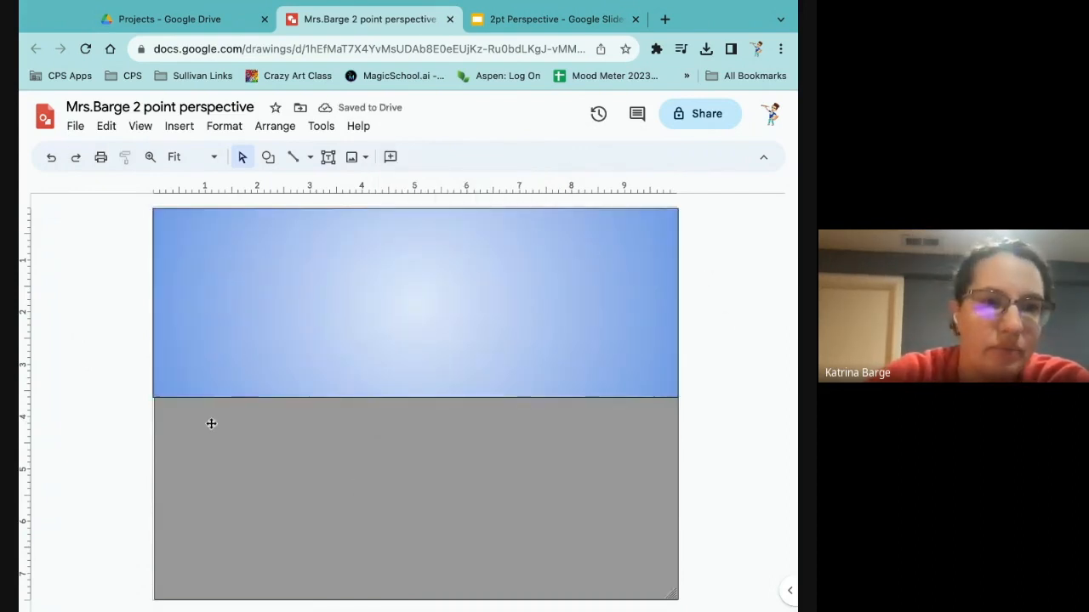
# Step: Send the blue sky rectangle and the gray ground rectangle to the back
pyautogui.rightClick(234, 369)
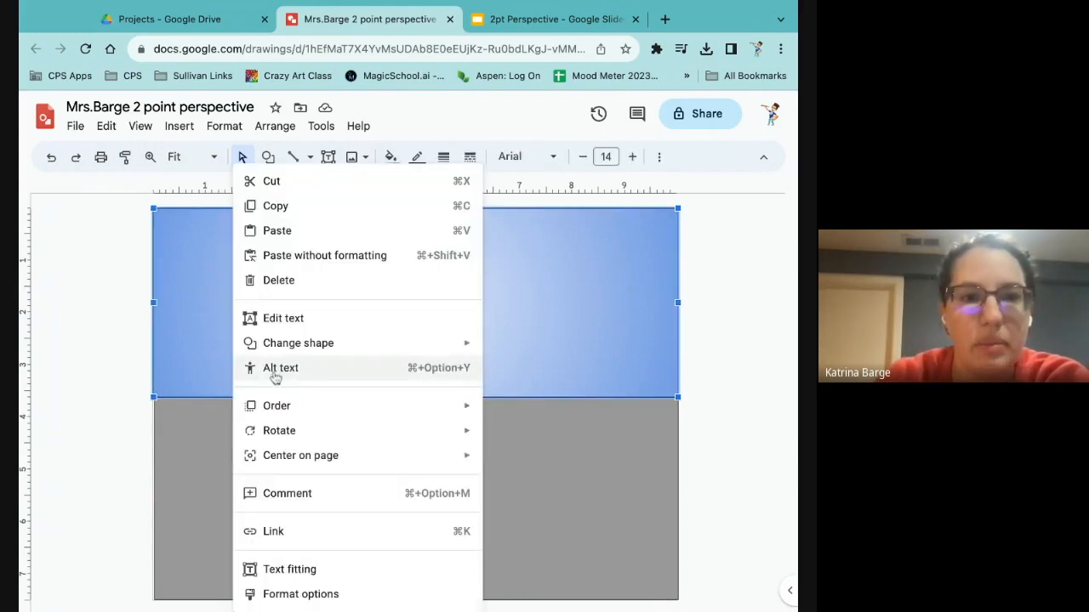
pyautogui.moveTo(294, 411)
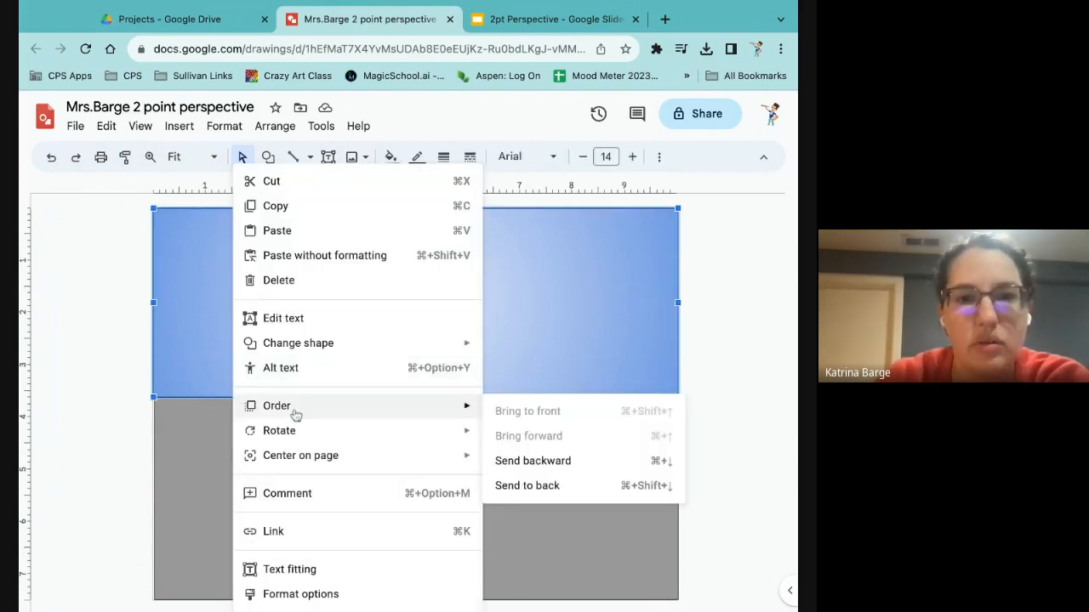
pyautogui.click(524, 489)
pyautogui.rightClick(475, 487)
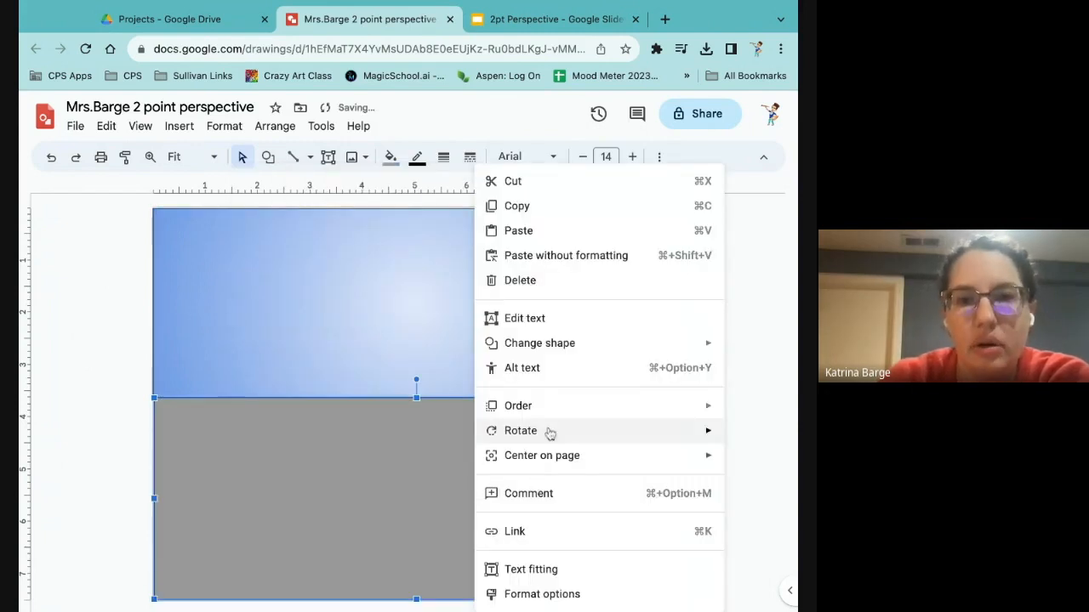
pyautogui.moveTo(550, 406)
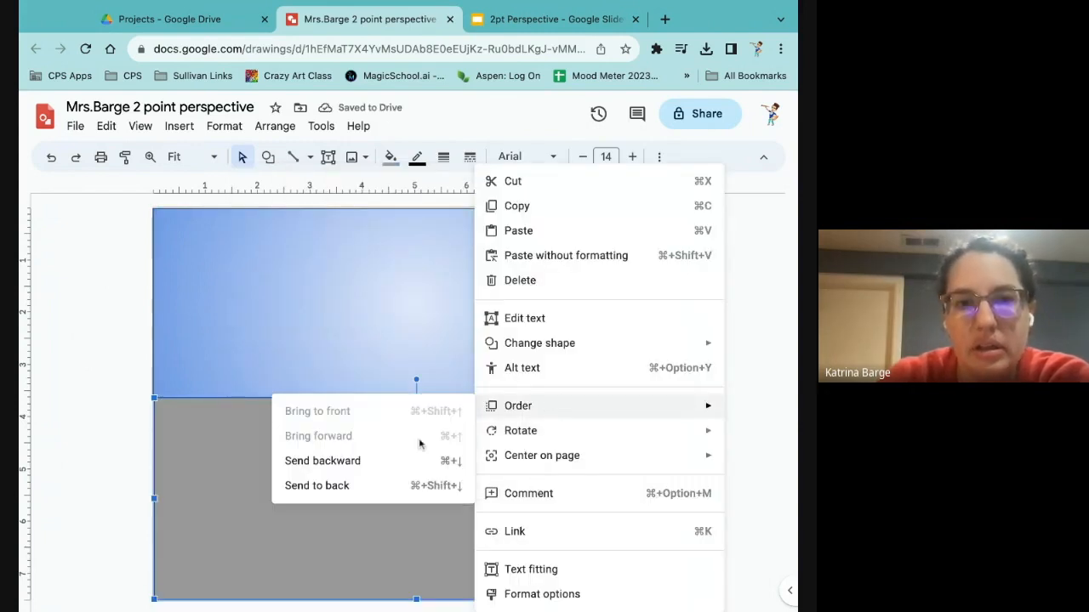
pyautogui.click(406, 498)
pyautogui.click(104, 404)
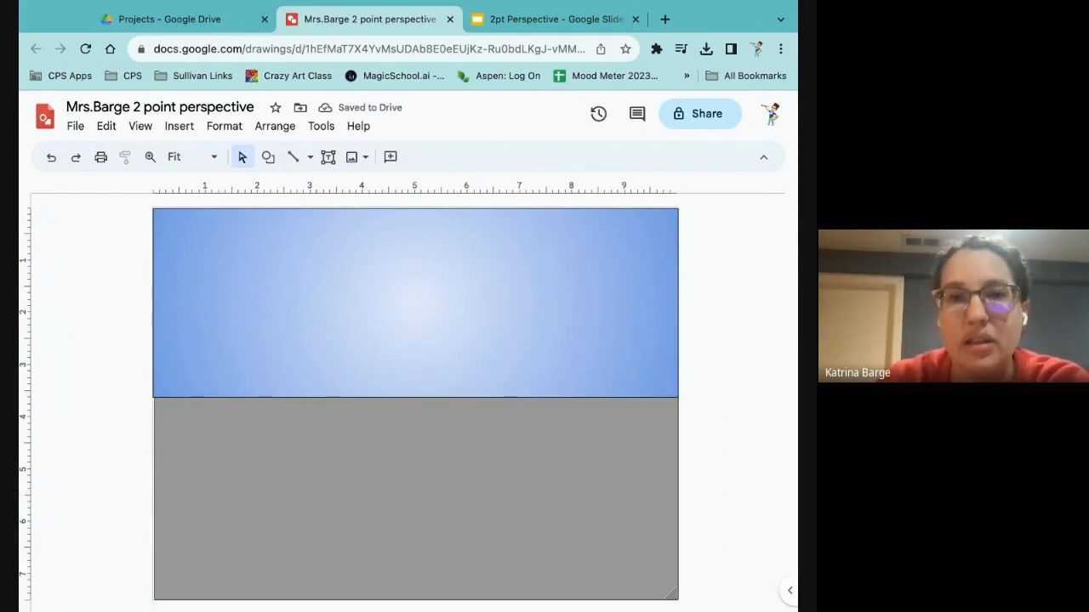
# Step: Draw a small circle about 0.3 in wide at the left end of the horizon line and fill it red
pyautogui.click(267, 157)
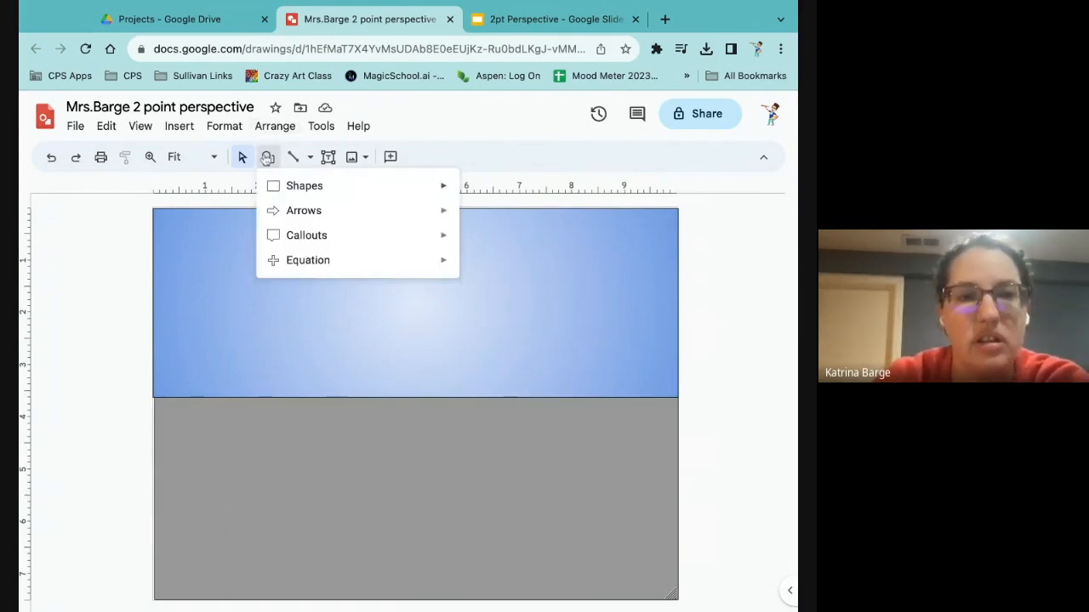
pyautogui.moveTo(281, 192)
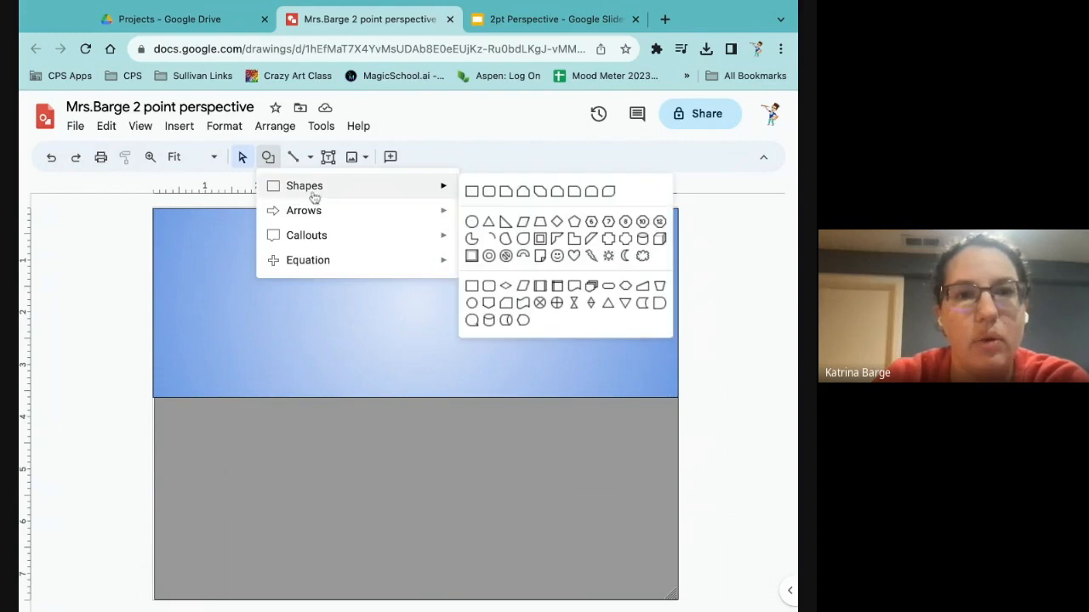
pyautogui.click(472, 222)
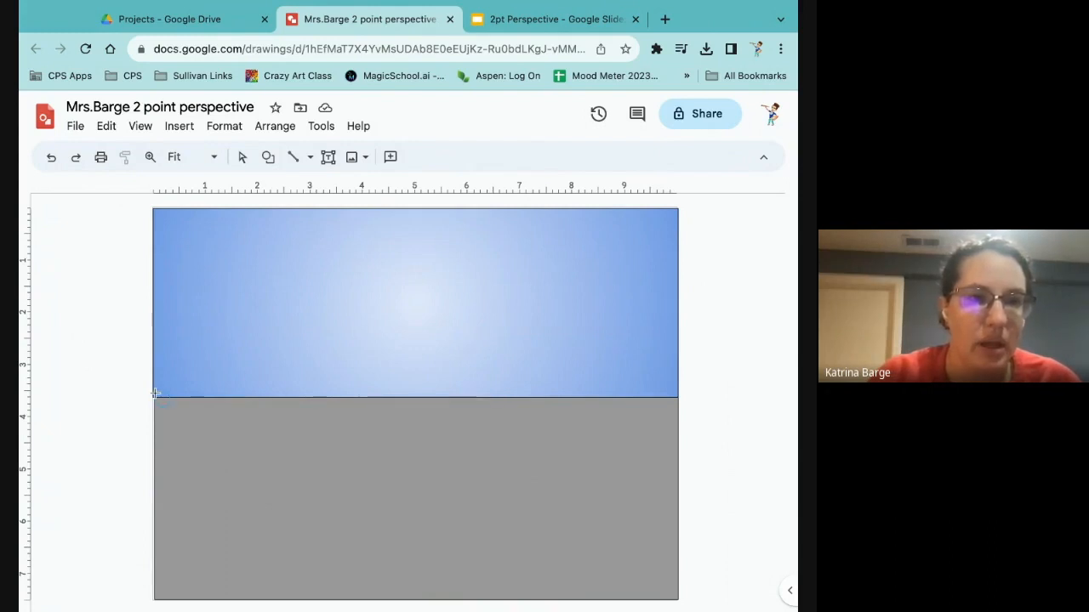
pyautogui.moveTo(156, 393); pyautogui.dragTo(170, 408)
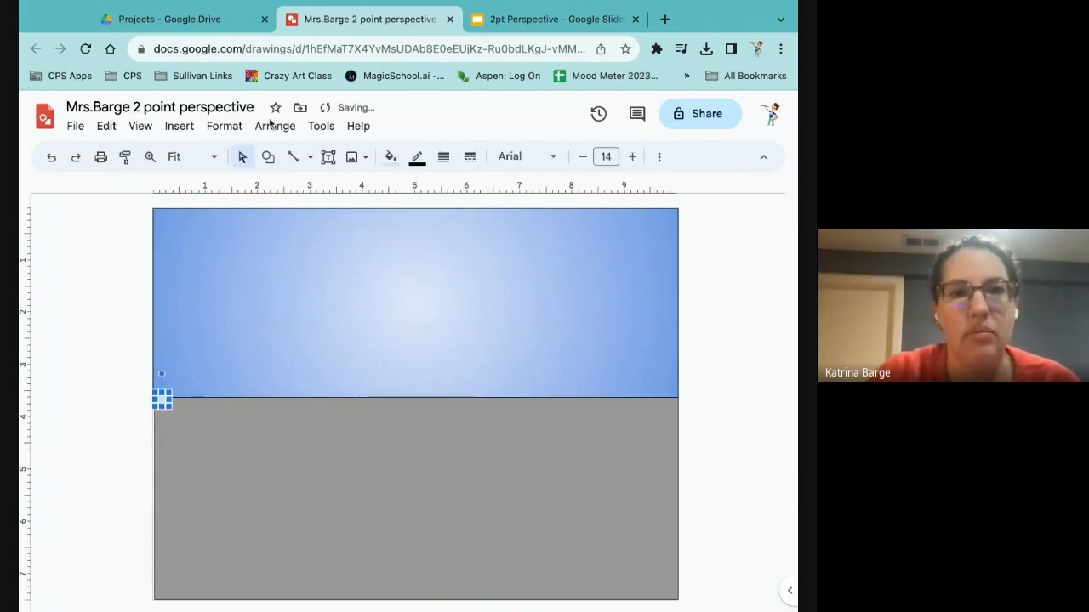
pyautogui.click(391, 157)
pyautogui.click(407, 282)
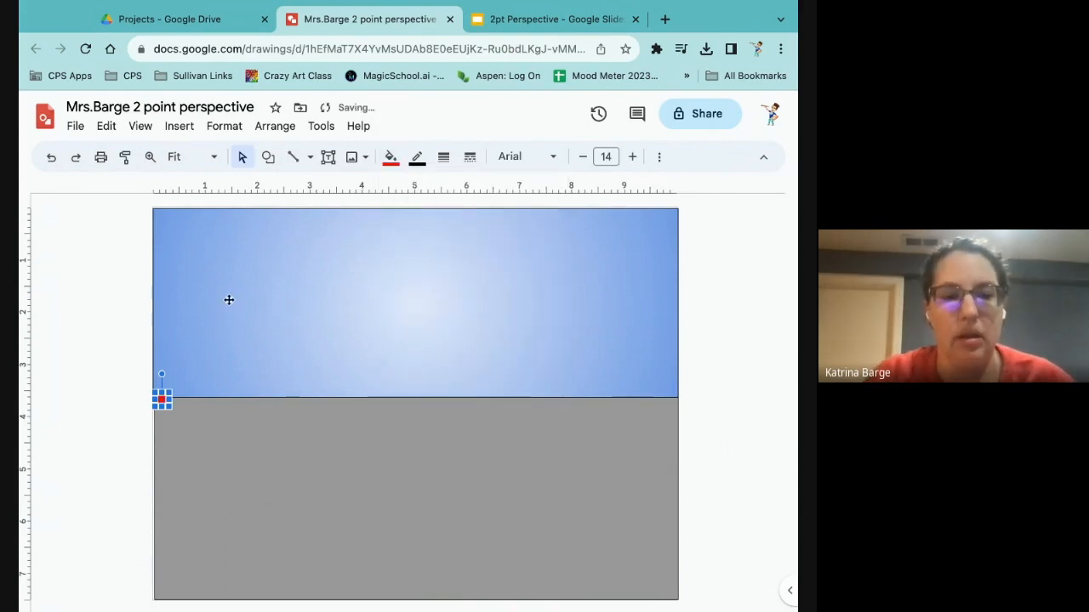
# Step: Duplicate the red circle and position the two circles on the horizon line as vanishing points, just inside the left and right canvas edges
pyautogui.hotkey('ctrl', 'd')
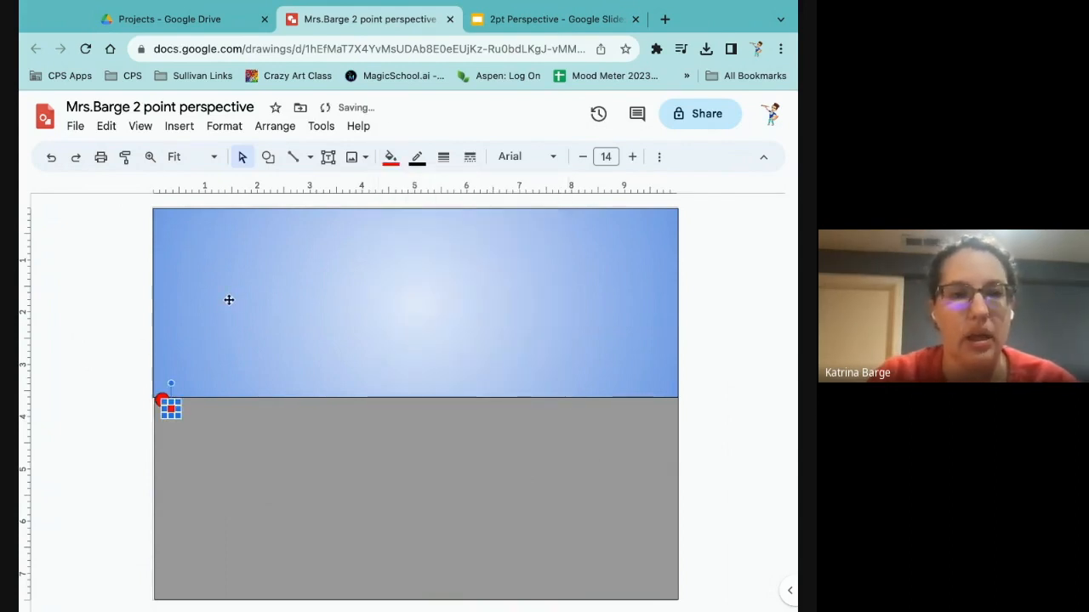
pyautogui.moveTo(173, 411); pyautogui.dragTo(671, 399)
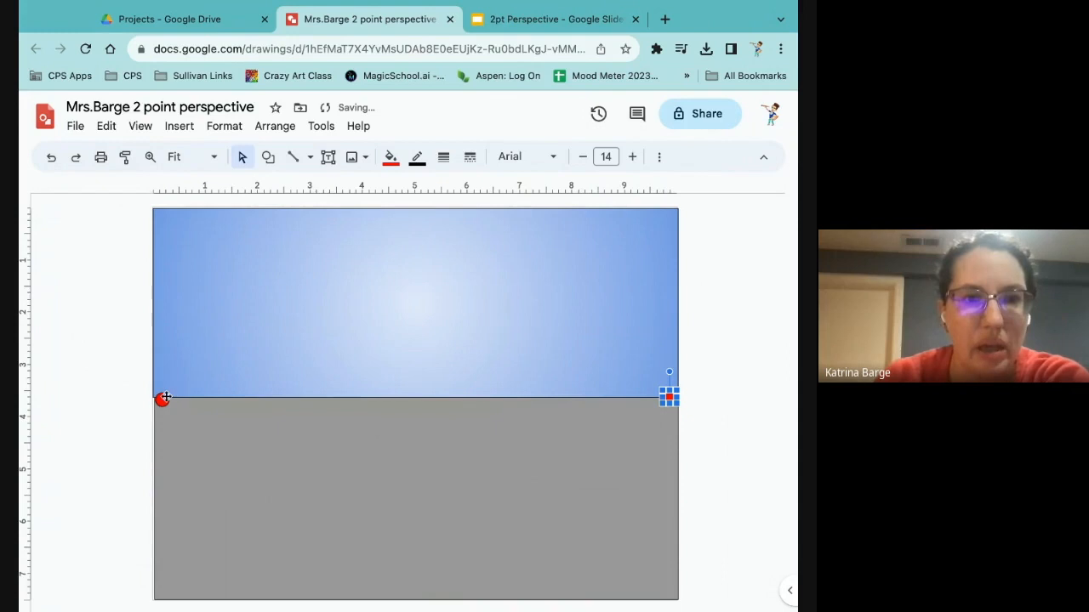
pyautogui.moveTo(161, 399); pyautogui.dragTo(207, 397)
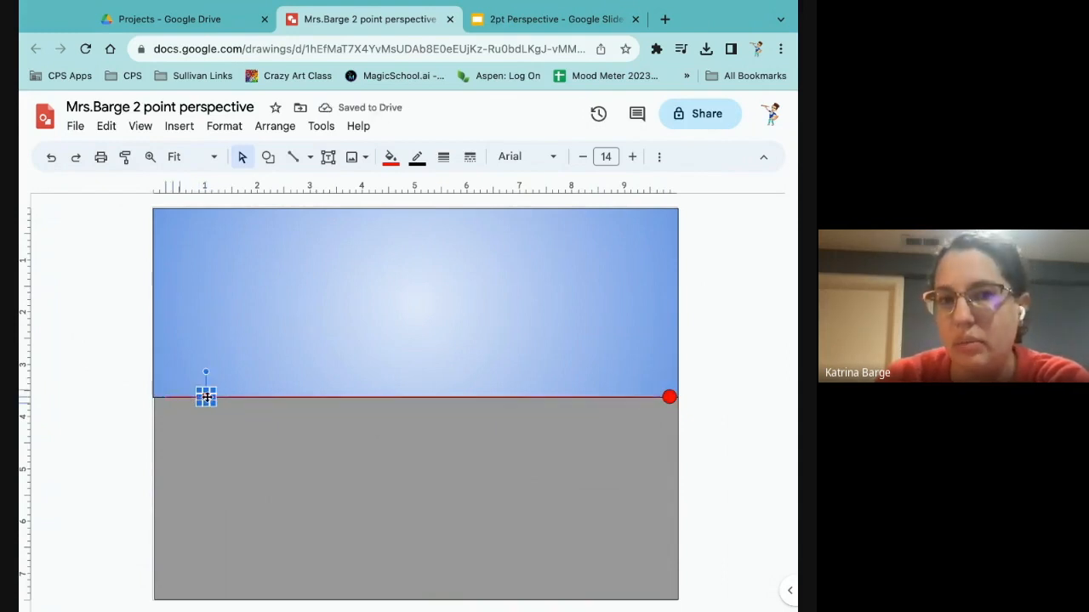
pyautogui.hotkey('ctrl', 'z')
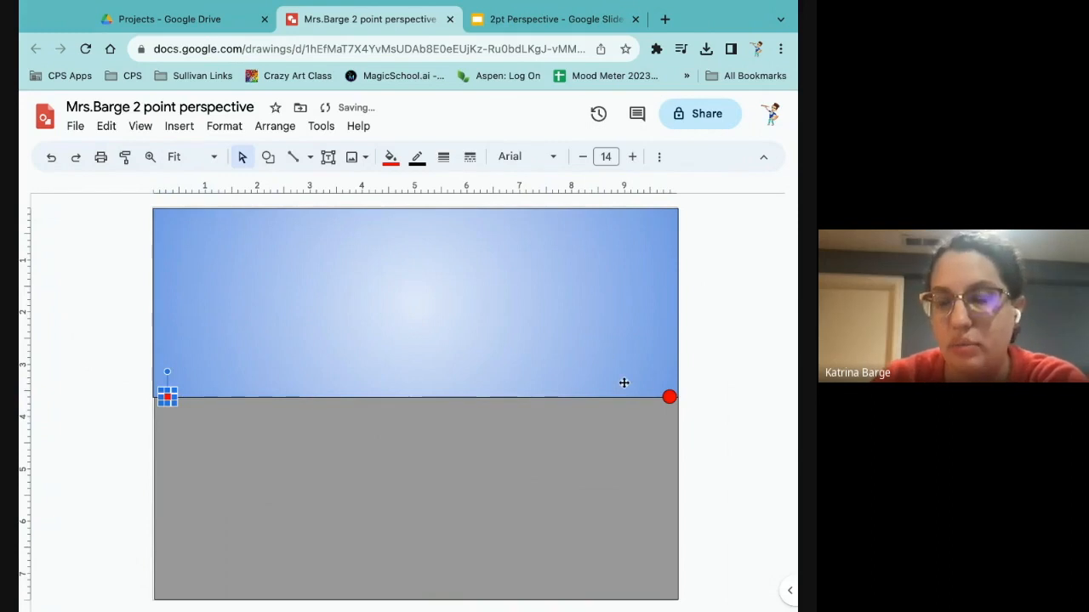
pyautogui.moveTo(668, 398); pyautogui.dragTo(661, 397)
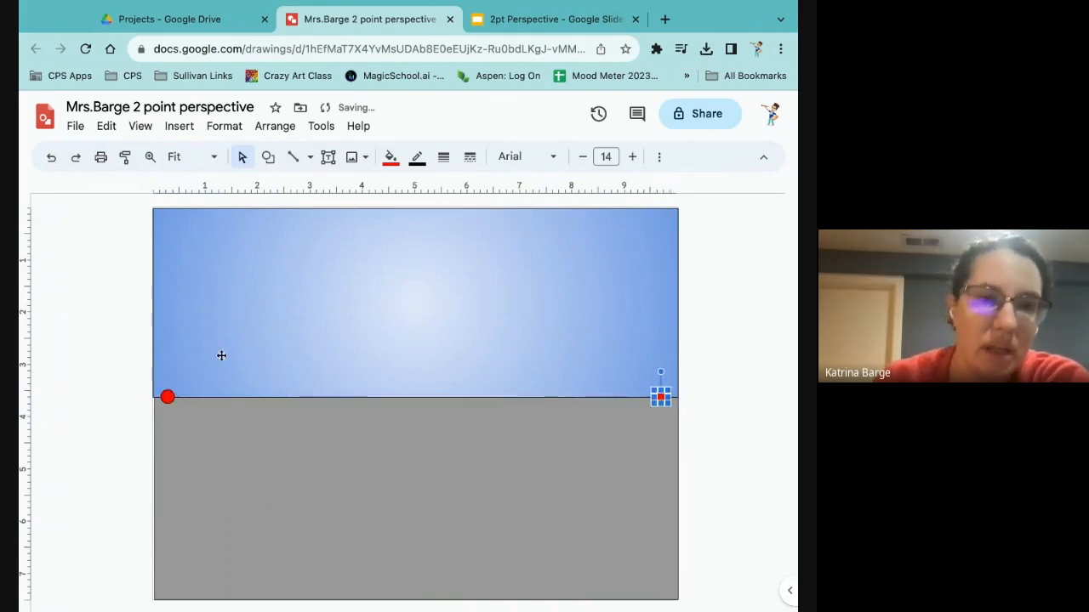
pyautogui.click(81, 346)
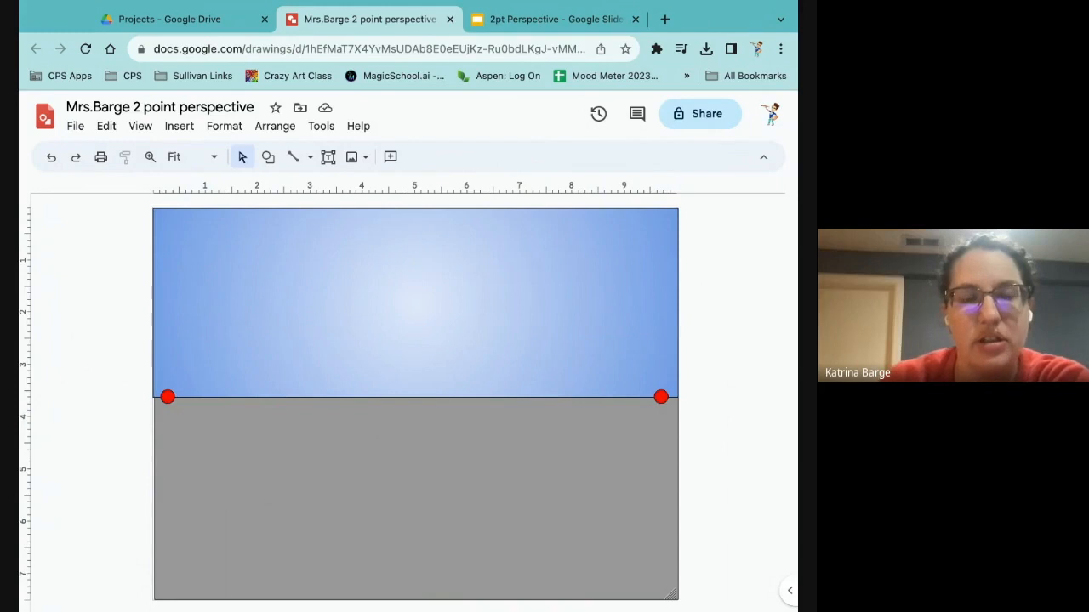
# Step: Draw a vertical line about 4.1 in tall crossing the horizon near the 3.9 in ruler mark as the building's front corner
pyautogui.click(293, 158)
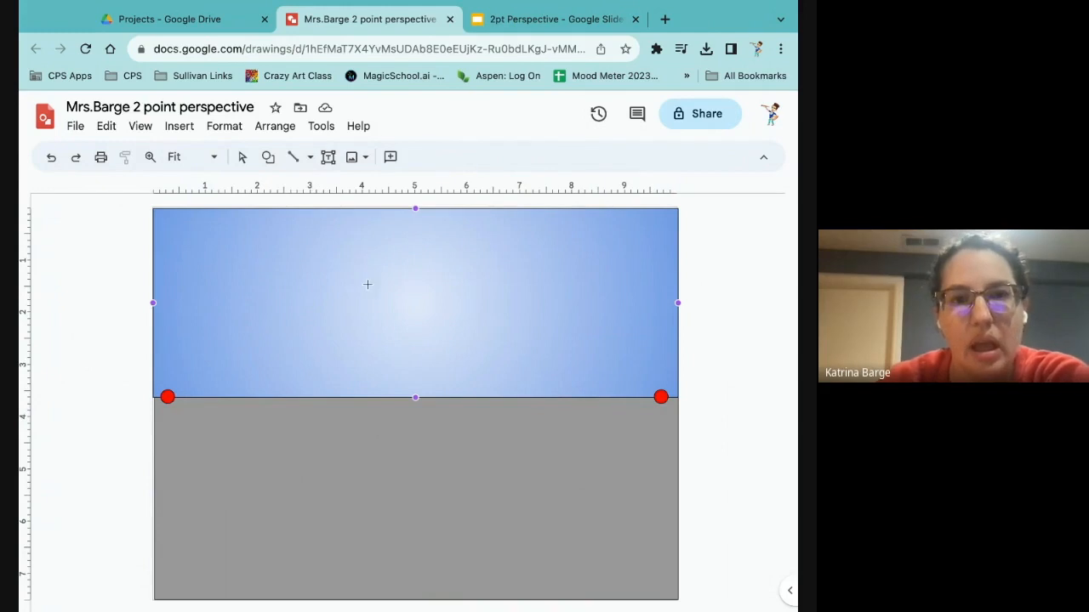
pyautogui.moveTo(357, 274); pyautogui.dragTo(356, 491)
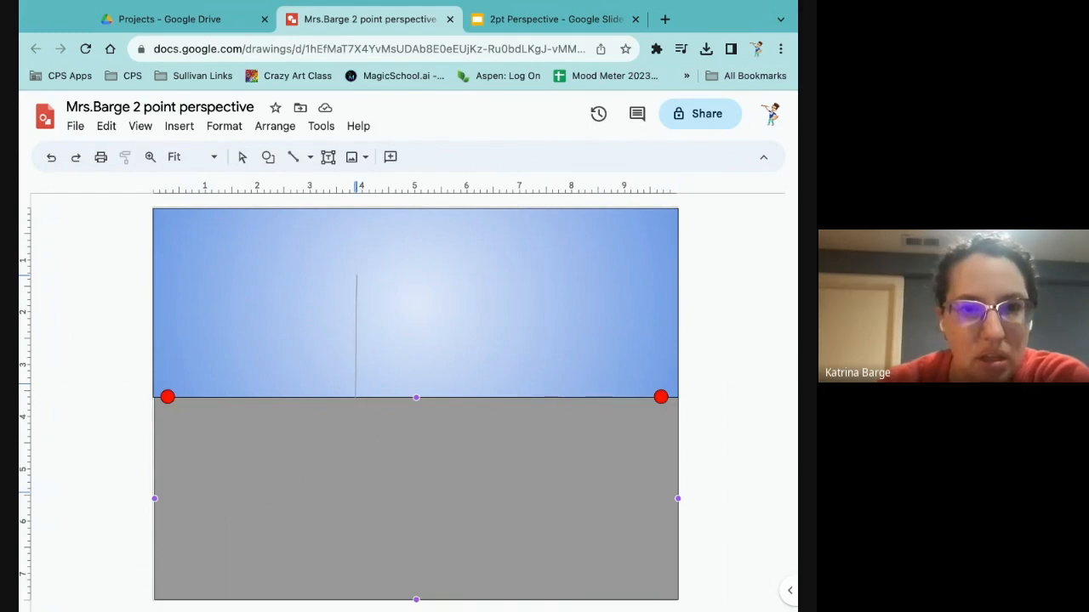
pyautogui.moveTo(355, 492); pyautogui.dragTo(354, 492)
pyautogui.click(355, 357)
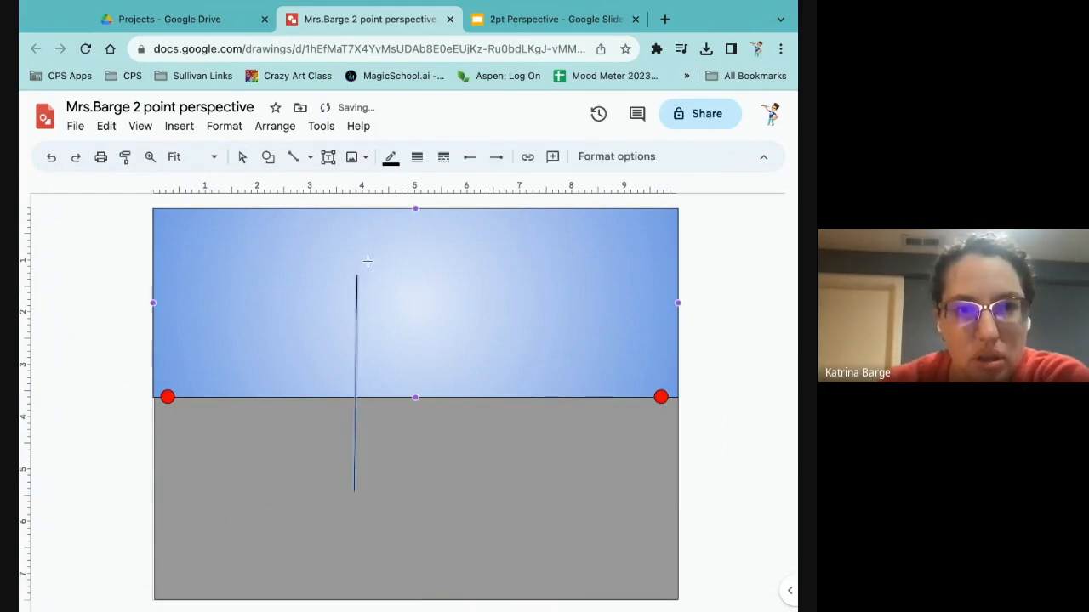
pyautogui.click(342, 477)
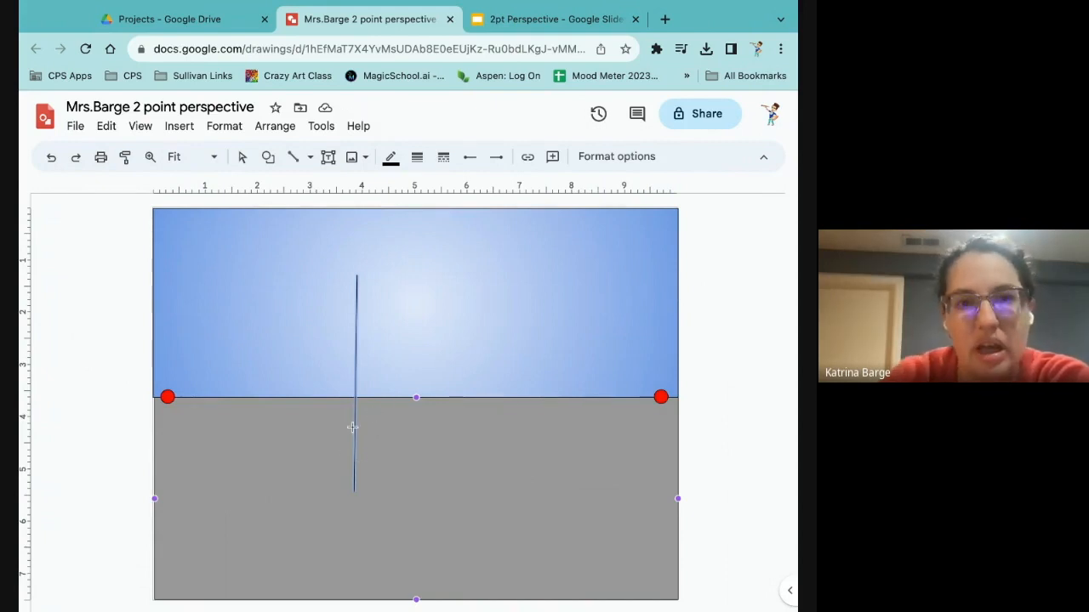
# Step: Connect the top and bottom ends of the front corner line to both red vanishing points with four straight lines
pyautogui.scroll(3, 352, 427)
pyautogui.scroll(3, 352, 427)
pyautogui.scroll(2, 352, 429)
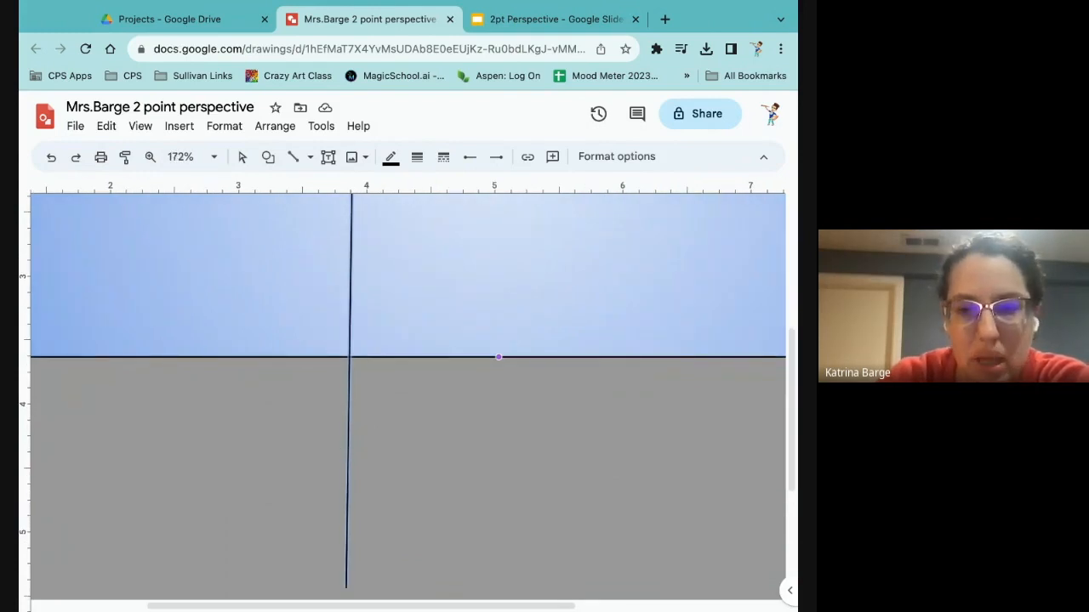
pyautogui.scroll(-4, 357, 430)
pyautogui.scroll(2, 357, 430)
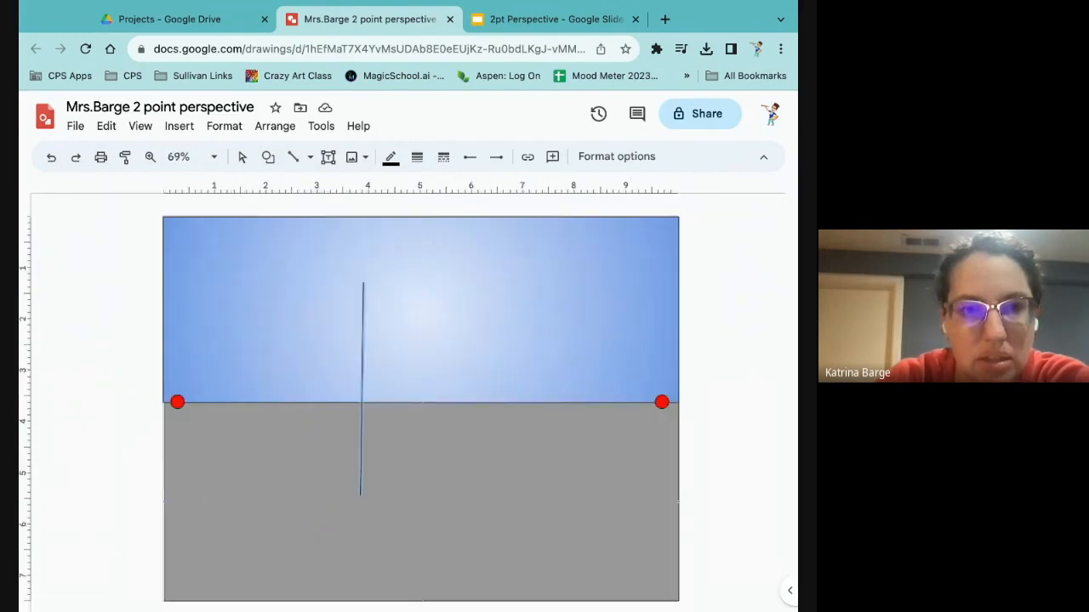
pyautogui.click(415, 284)
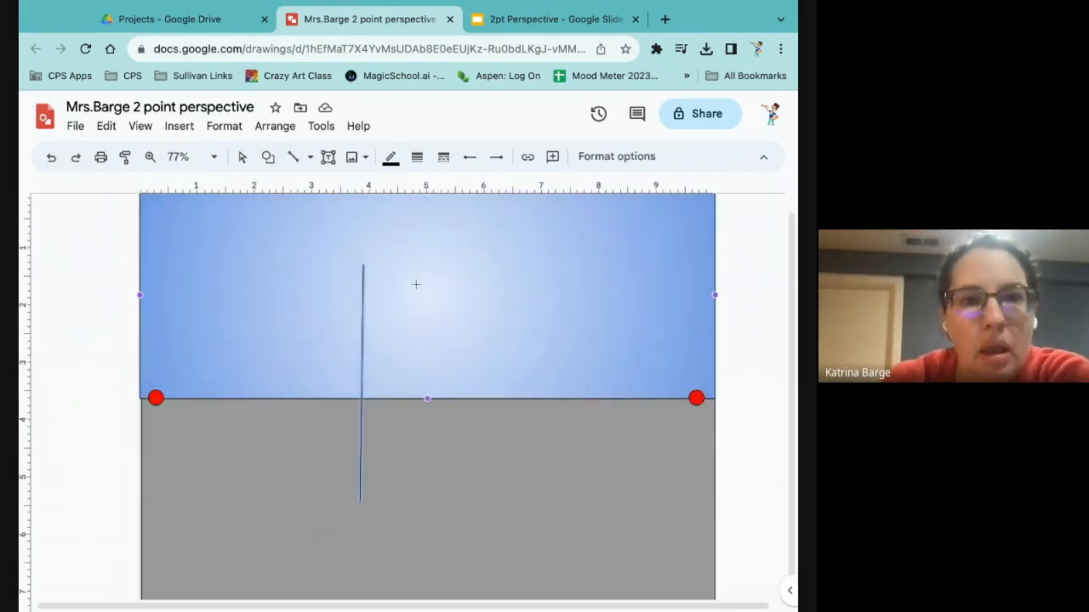
pyautogui.moveTo(364, 266); pyautogui.dragTo(696, 397)
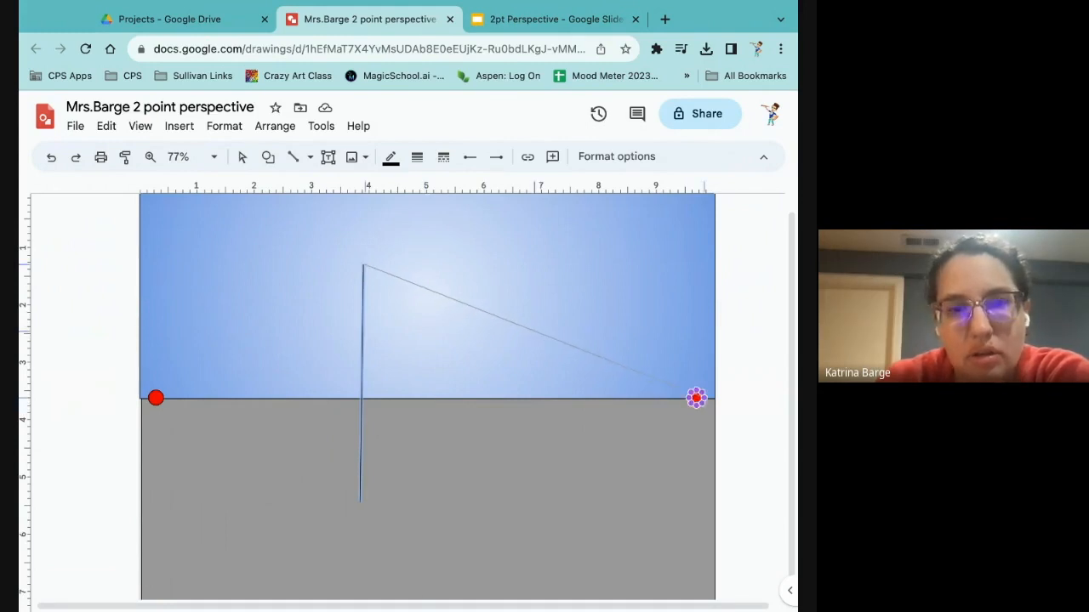
pyautogui.click(361, 508)
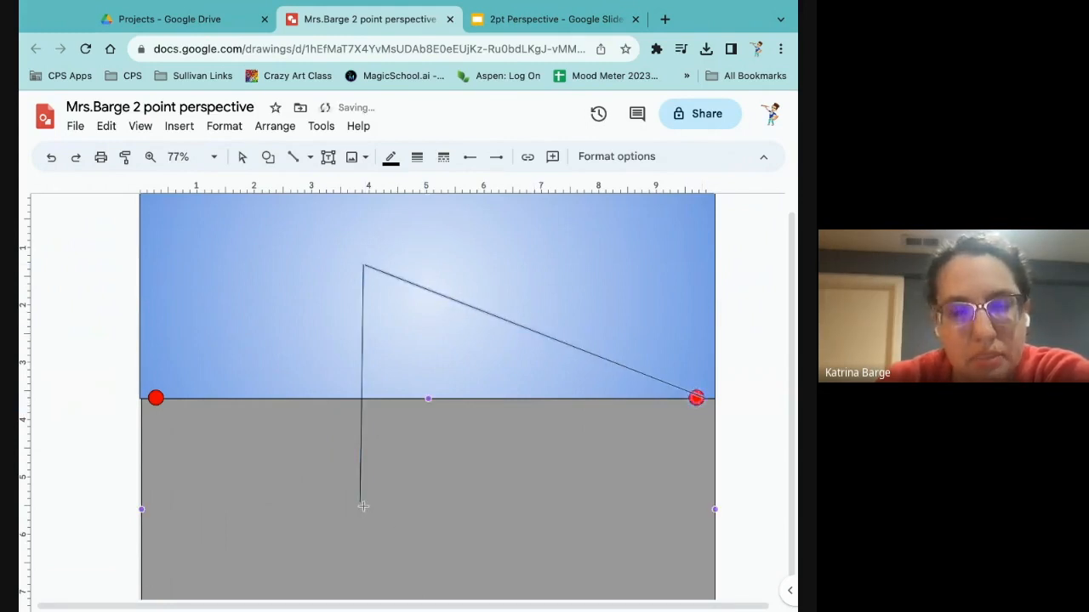
pyautogui.scroll(-1, 359, 489)
pyautogui.moveTo(360, 478); pyautogui.dragTo(695, 377)
pyautogui.moveTo(364, 246); pyautogui.dragTo(155, 377)
pyautogui.moveTo(360, 478); pyautogui.dragTo(154, 376)
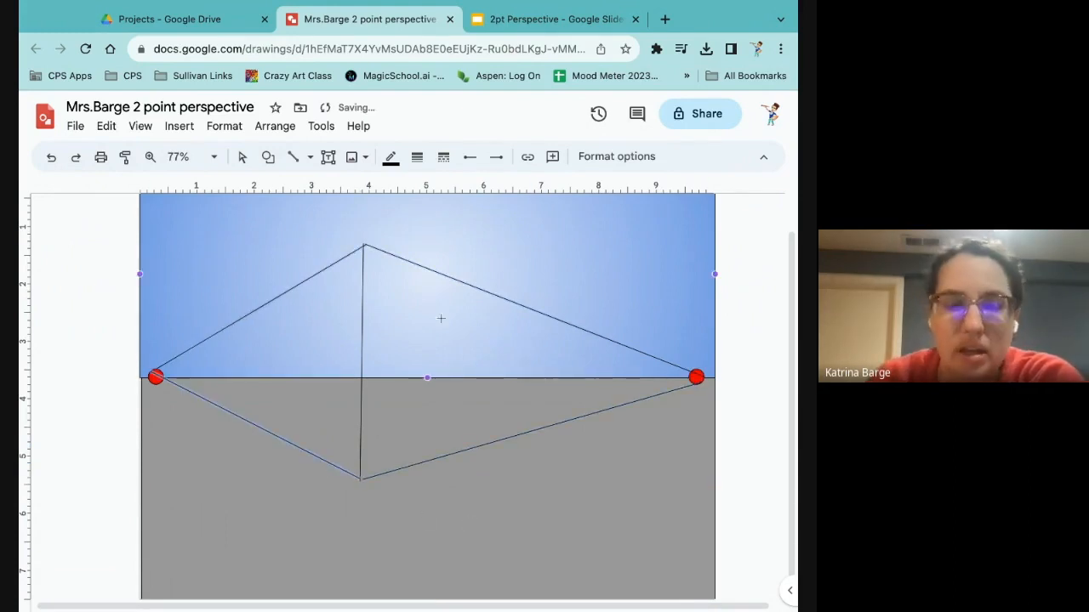
pyautogui.click(508, 349)
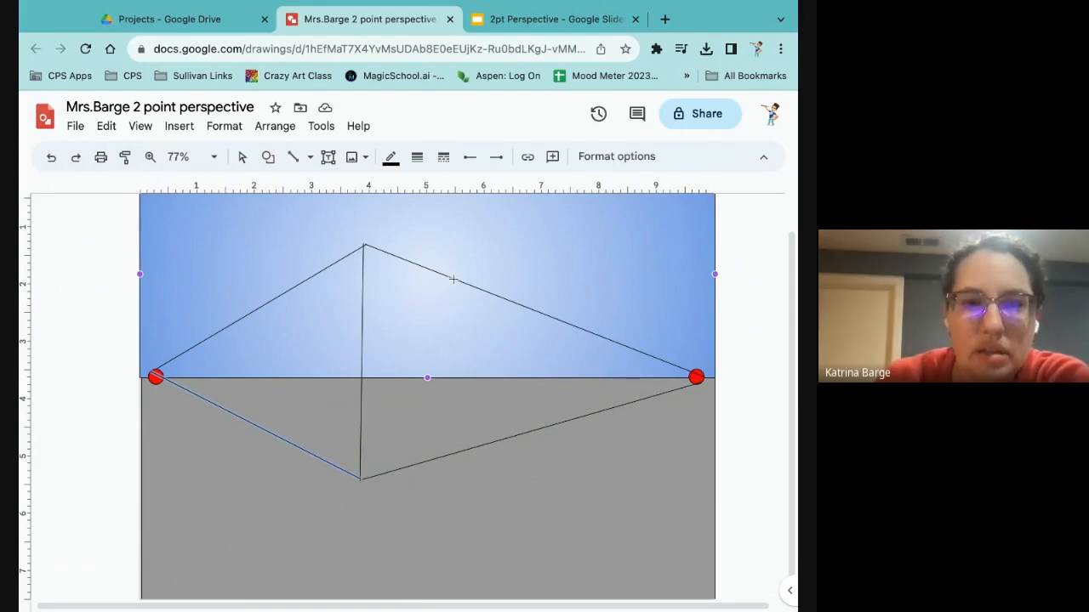
# Step: Draw a vertical line between the converging lines on each side of the front corner as the building's back edges, at about 5.6 in and 2.5 in
pyautogui.moveTo(458, 321); pyautogui.dragTo(460, 380)
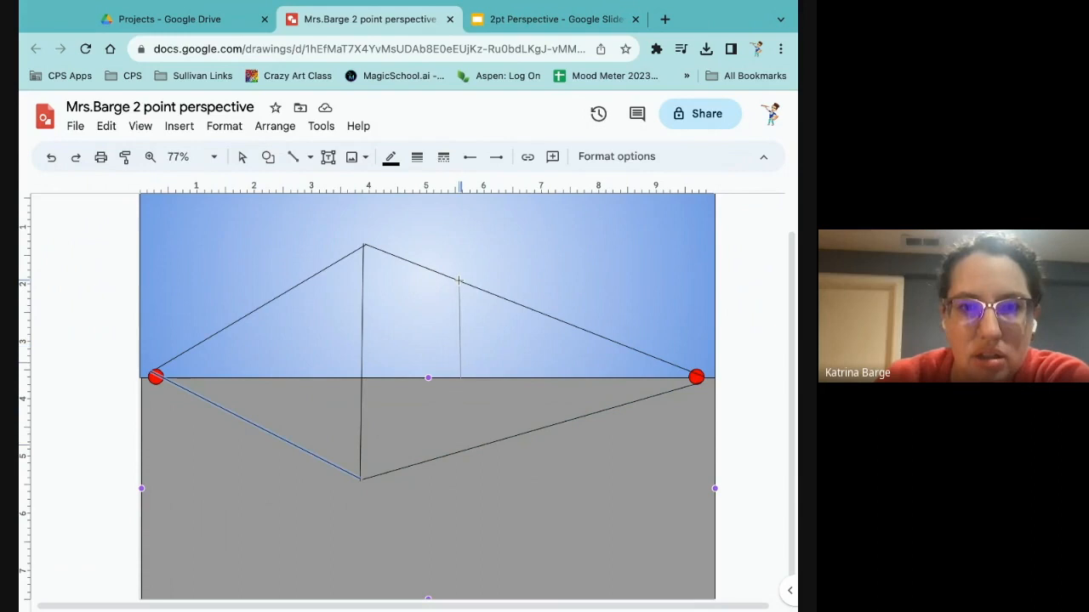
pyautogui.moveTo(461, 456); pyautogui.dragTo(463, 451)
pyautogui.moveTo(460, 377); pyautogui.dragTo(460, 452)
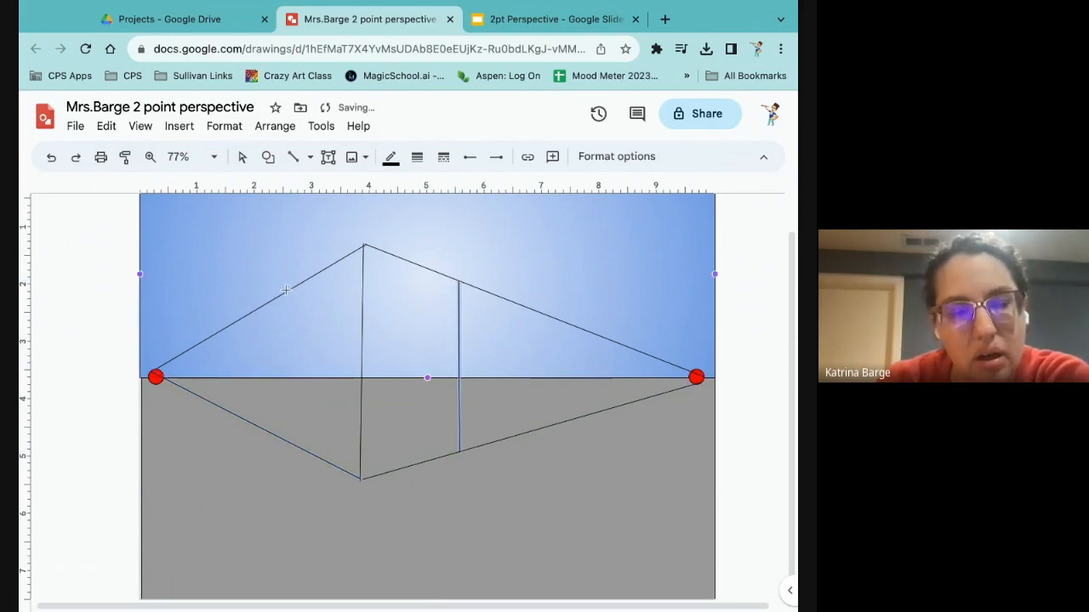
pyautogui.moveTo(283, 293); pyautogui.dragTo(284, 443)
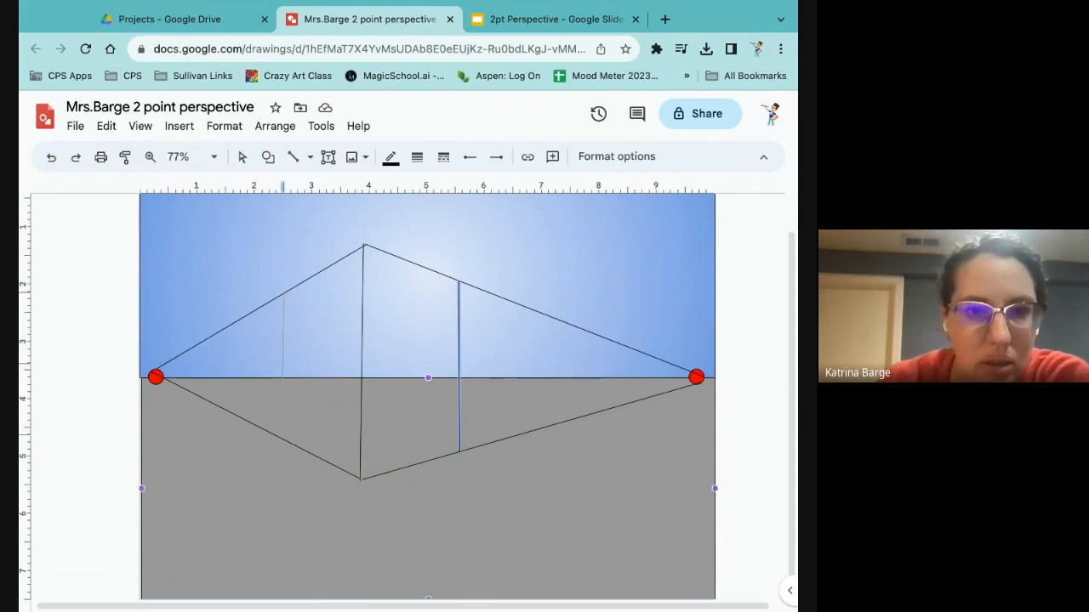
pyautogui.moveTo(284, 293); pyautogui.dragTo(281, 435)
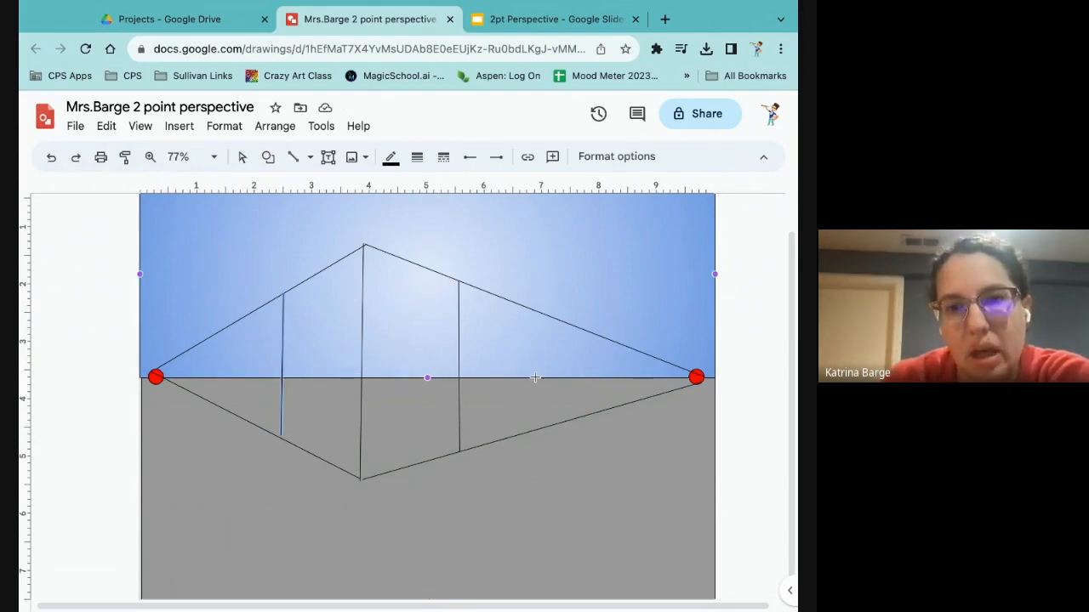
pyautogui.click(252, 404)
pyautogui.click(322, 282)
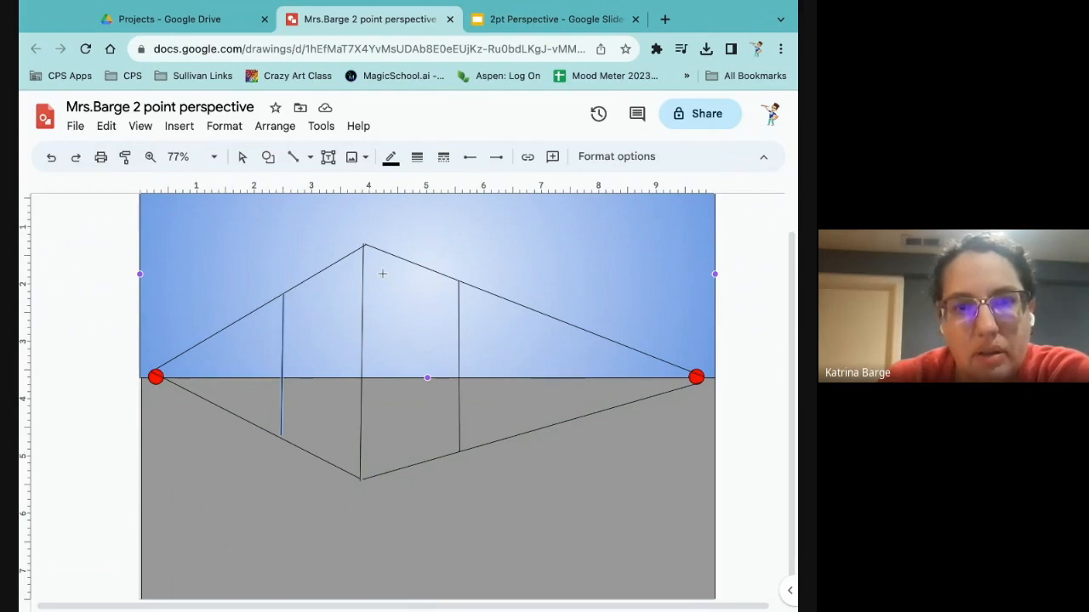
# Step: Draw a vertical guide just right of the front corner, plus two window guide lines from its upper half to the right vanishing point
pyautogui.moveTo(383, 274); pyautogui.dragTo(382, 465)
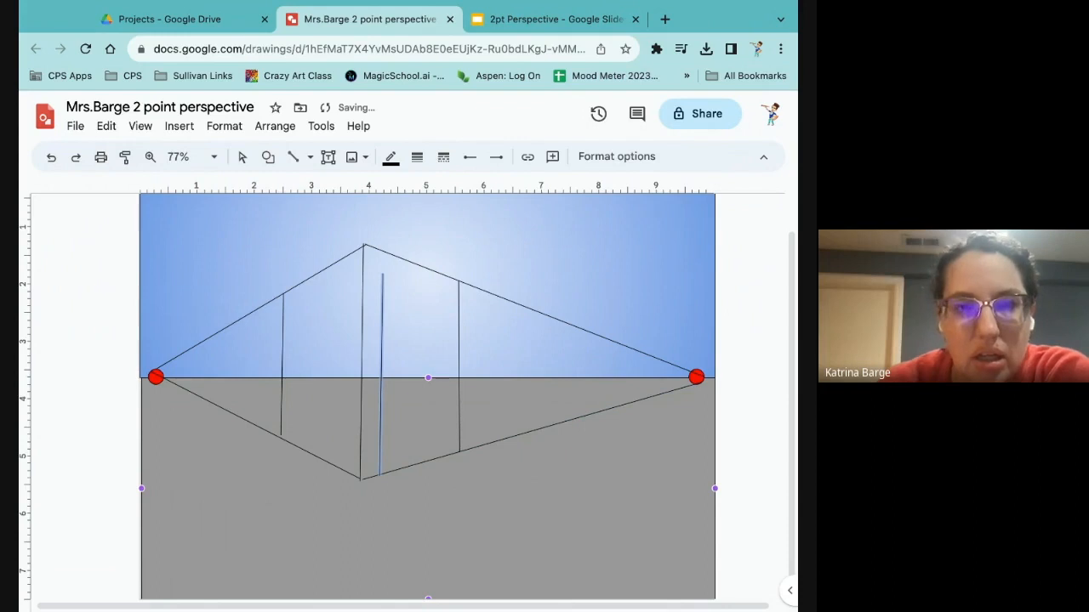
pyautogui.click(400, 293)
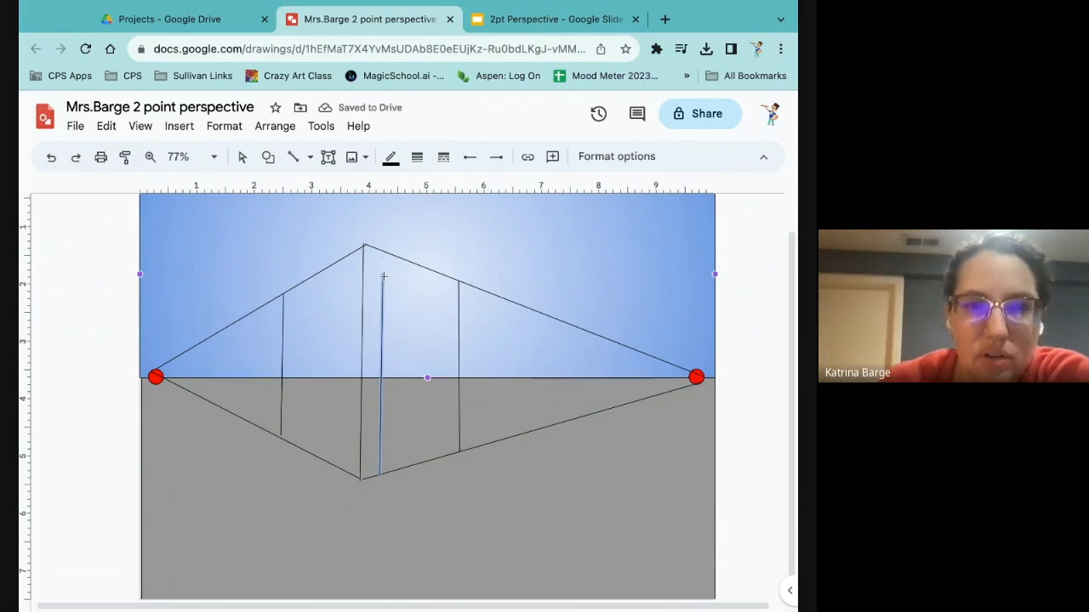
pyautogui.moveTo(383, 276); pyautogui.dragTo(696, 377)
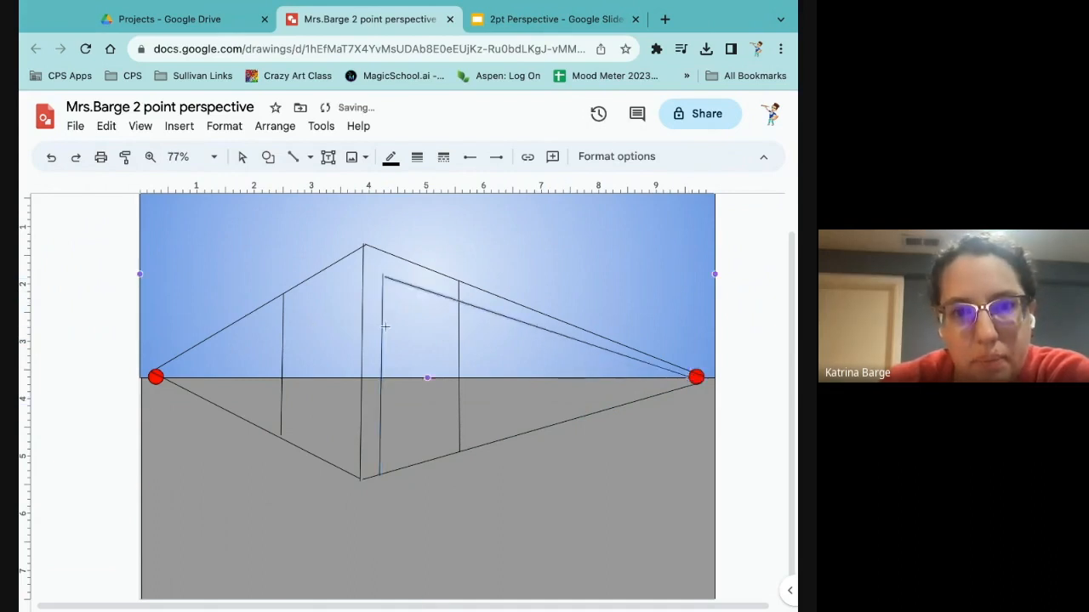
pyautogui.moveTo(384, 324); pyautogui.dragTo(695, 376)
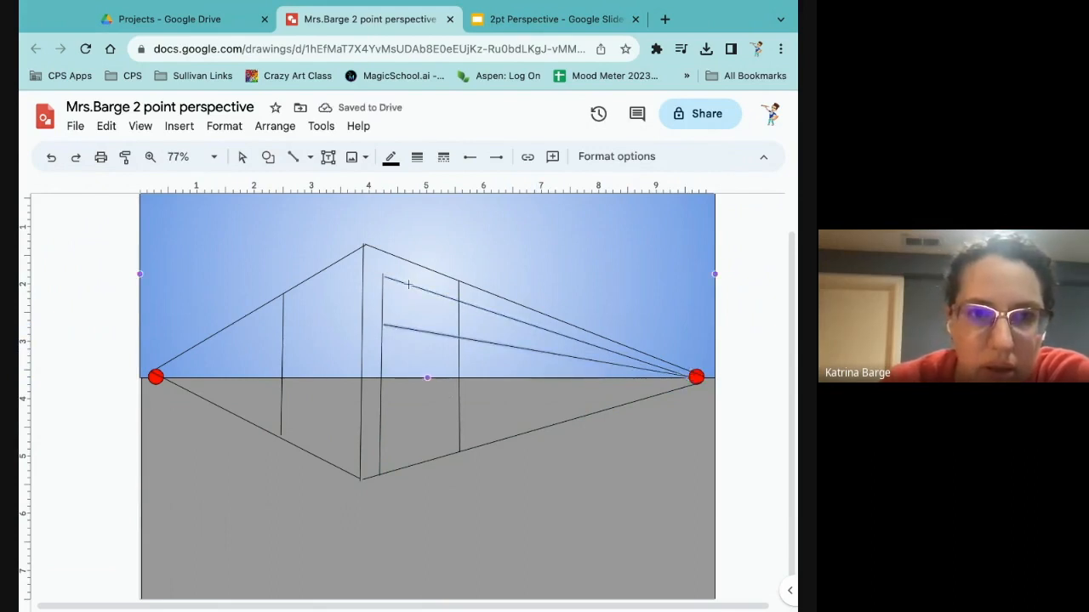
# Step: Draw four short vertical lines between the two window guide lines on the right wall as window edges
pyautogui.moveTo(408, 284); pyautogui.dragTo(409, 285)
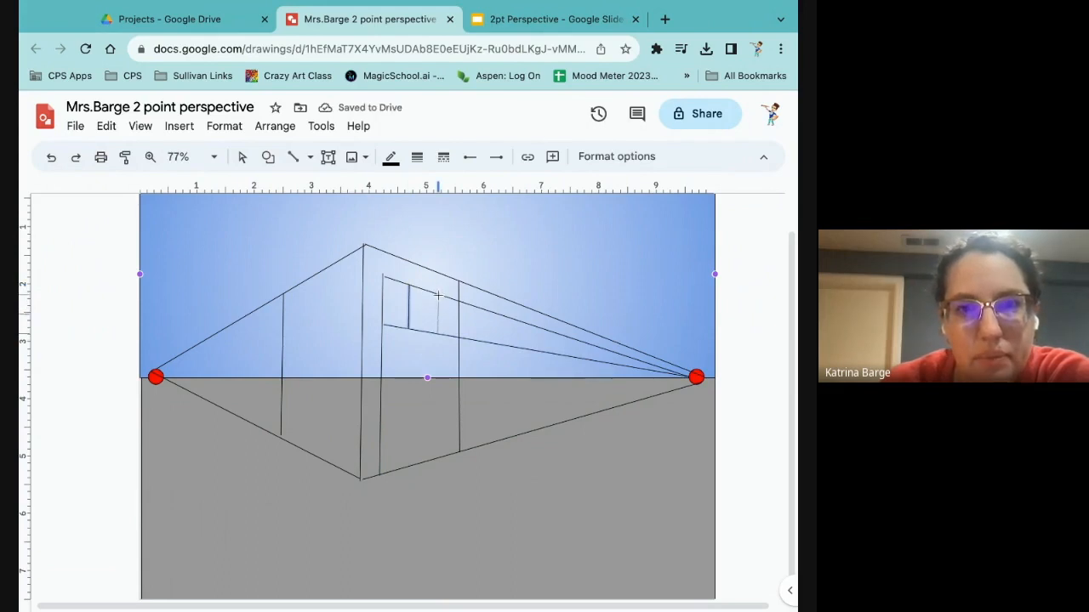
pyautogui.moveTo(438, 295); pyautogui.dragTo(438, 333)
pyautogui.moveTo(429, 292); pyautogui.dragTo(428, 331)
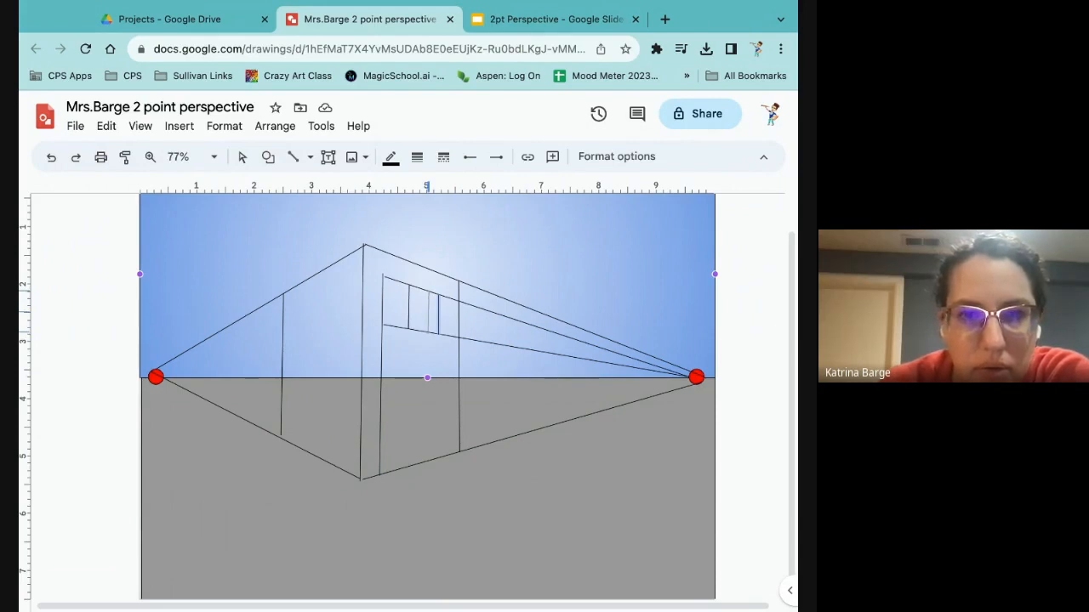
pyautogui.moveTo(428, 331); pyautogui.dragTo(429, 333)
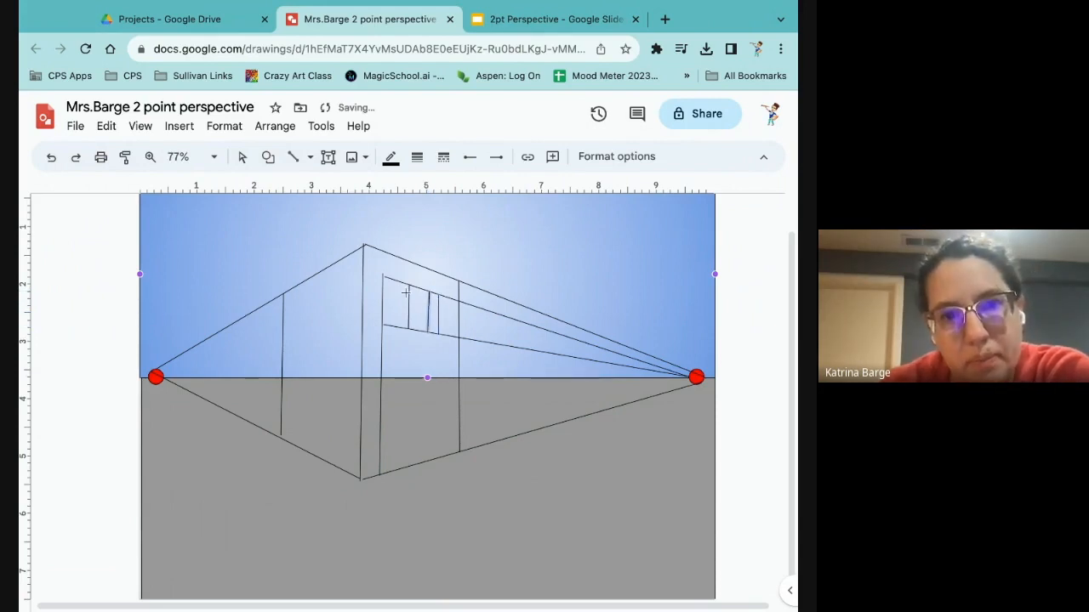
pyautogui.moveTo(398, 281); pyautogui.dragTo(398, 329)
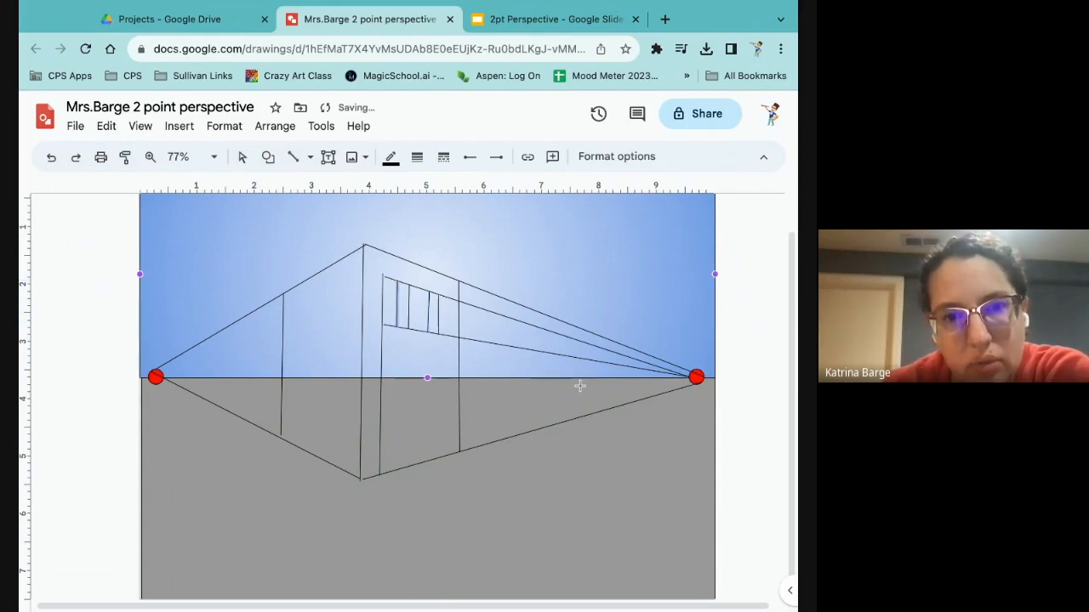
# Step: Draw a guide line from the lower part of the vertical guide to the right vanishing point and two vertical door edges beneath it
pyautogui.click(386, 416)
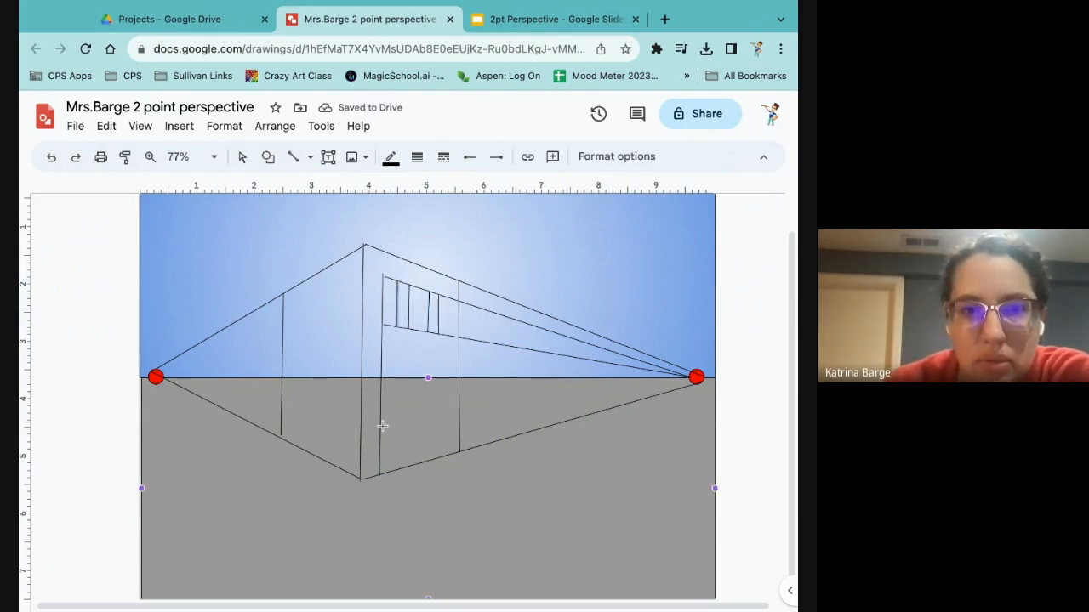
pyautogui.moveTo(381, 426); pyautogui.dragTo(695, 377)
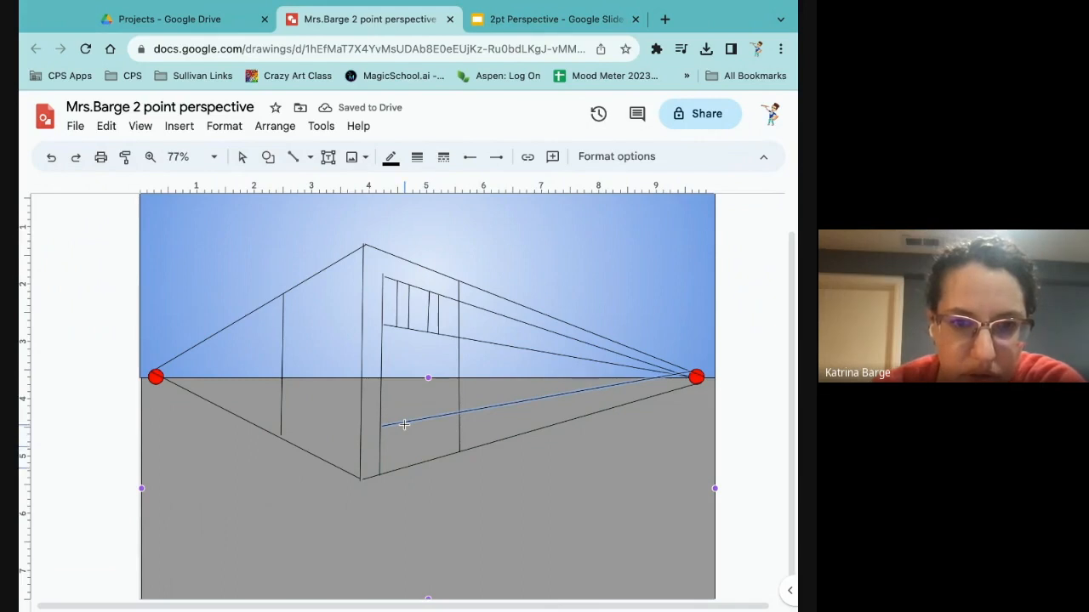
pyautogui.moveTo(404, 423); pyautogui.dragTo(404, 467)
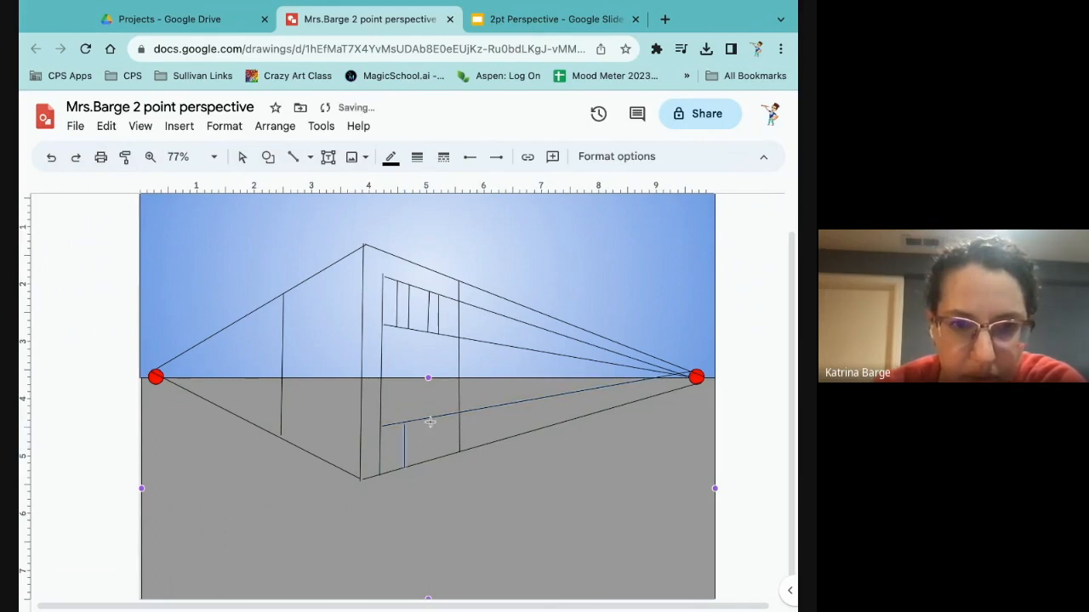
pyautogui.moveTo(430, 419); pyautogui.dragTo(430, 459)
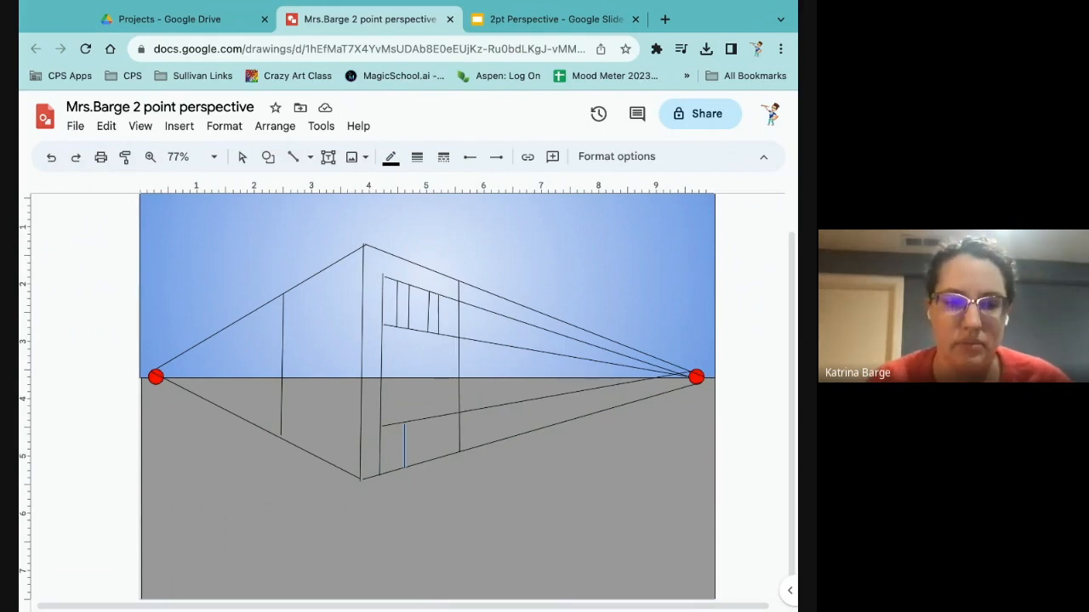
pyautogui.keyDown('ctrl'); pyautogui.scroll(6, 418, 400); pyautogui.keyUp('ctrl')
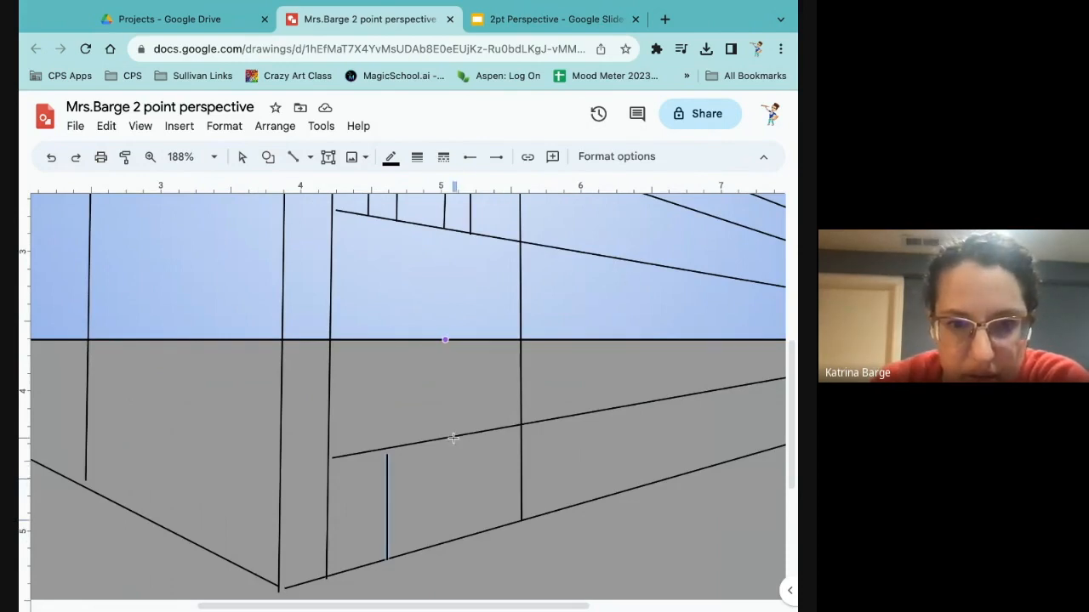
pyautogui.moveTo(453, 438); pyautogui.dragTo(455, 538)
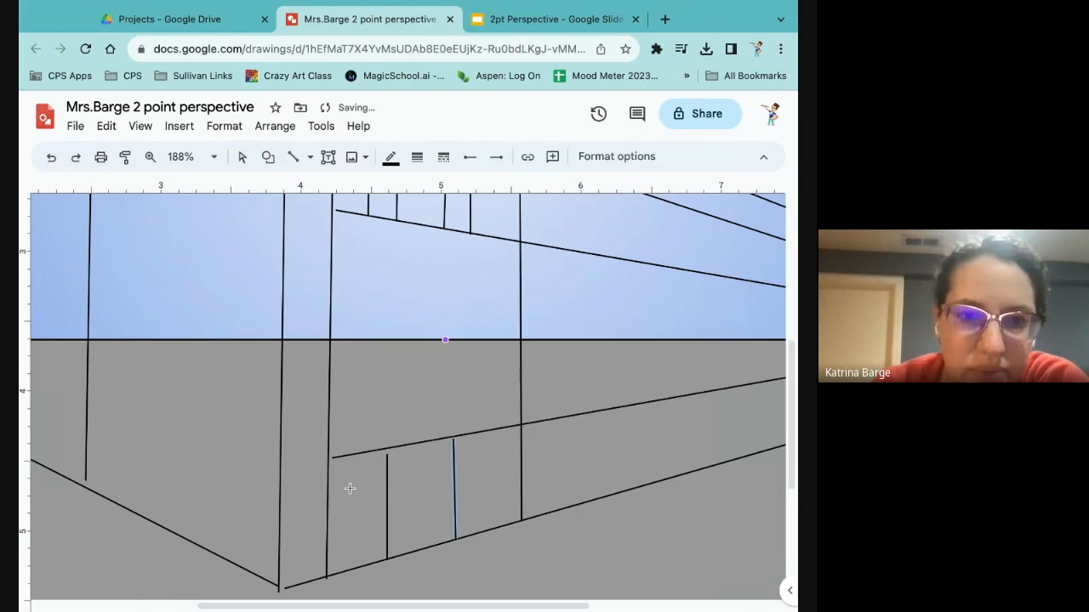
# Step: Trace the two windows on the building's right wall as closed polylines and fill them with solid blue
pyautogui.hscroll(-1, 556, 321)
pyautogui.hscroll(1, 536, 358)
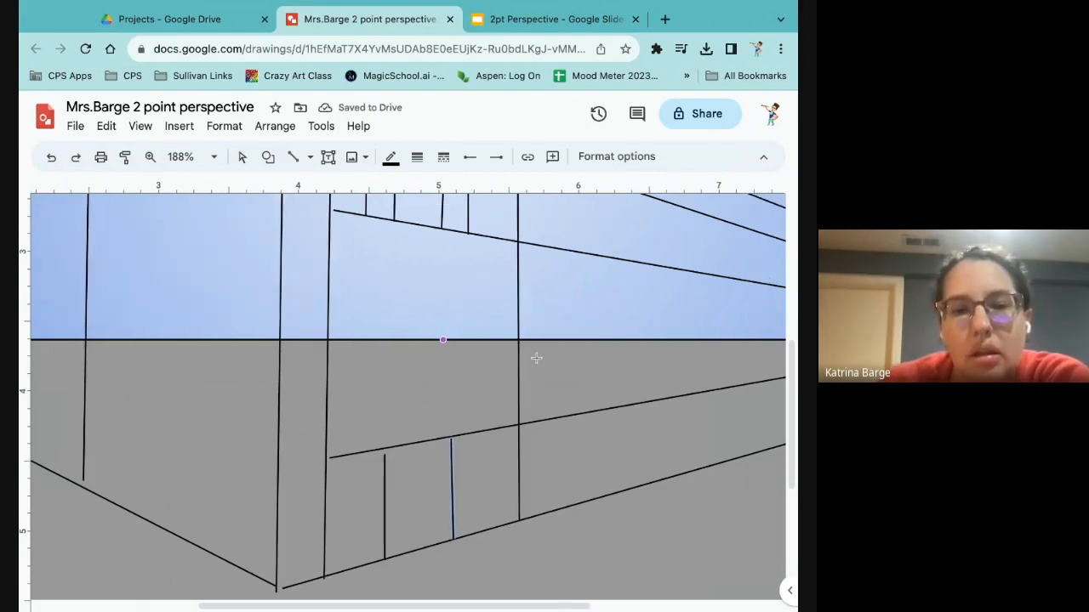
pyautogui.scroll(3, 415, 383)
pyautogui.scroll(1, 415, 383)
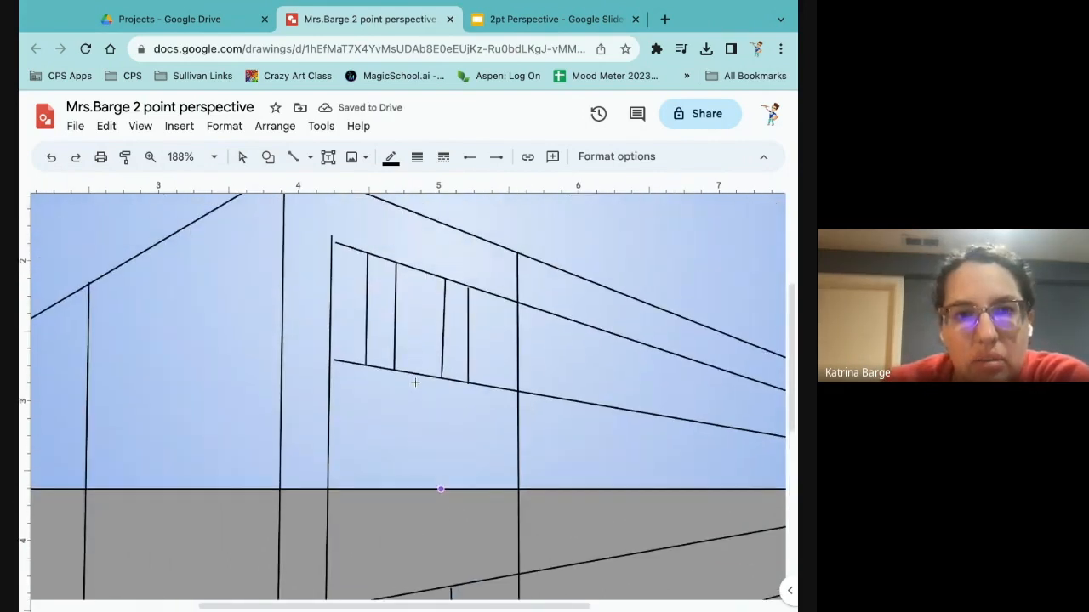
pyautogui.hscroll(-1, 135, 227)
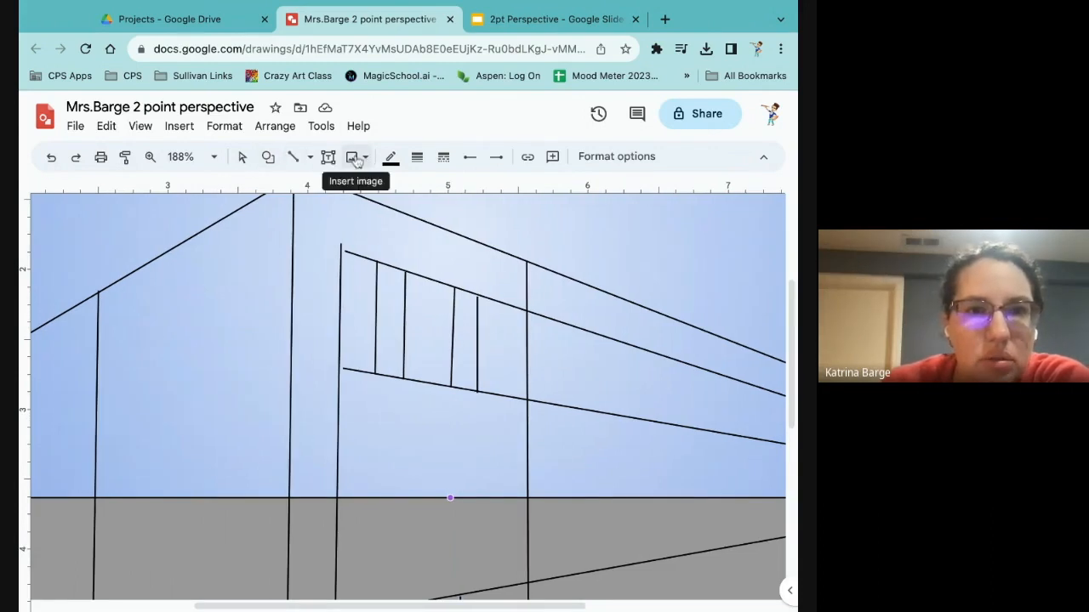
pyautogui.click(310, 157)
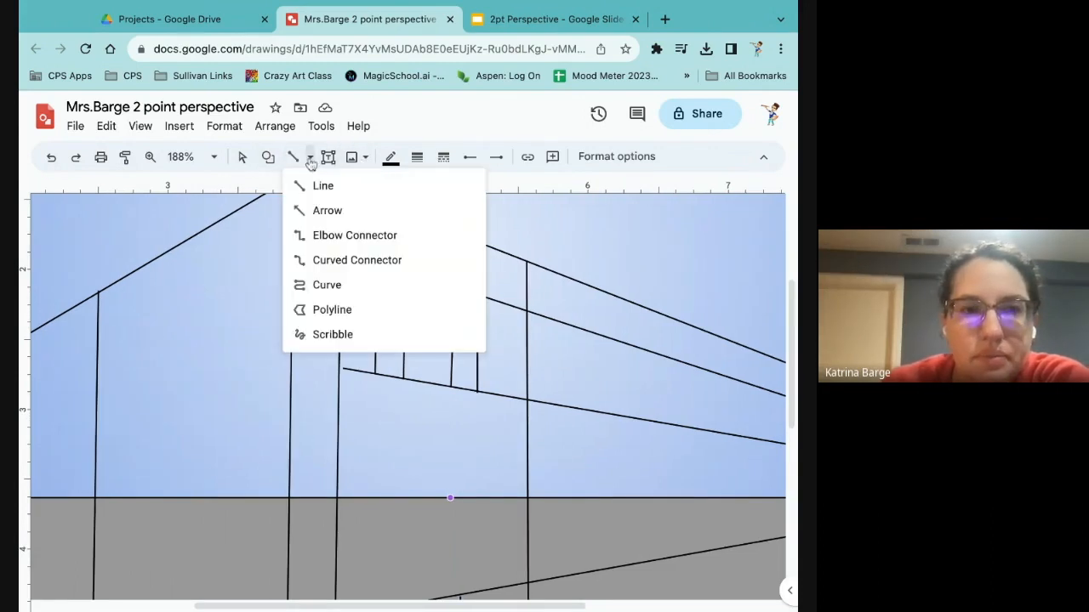
pyautogui.click(319, 310)
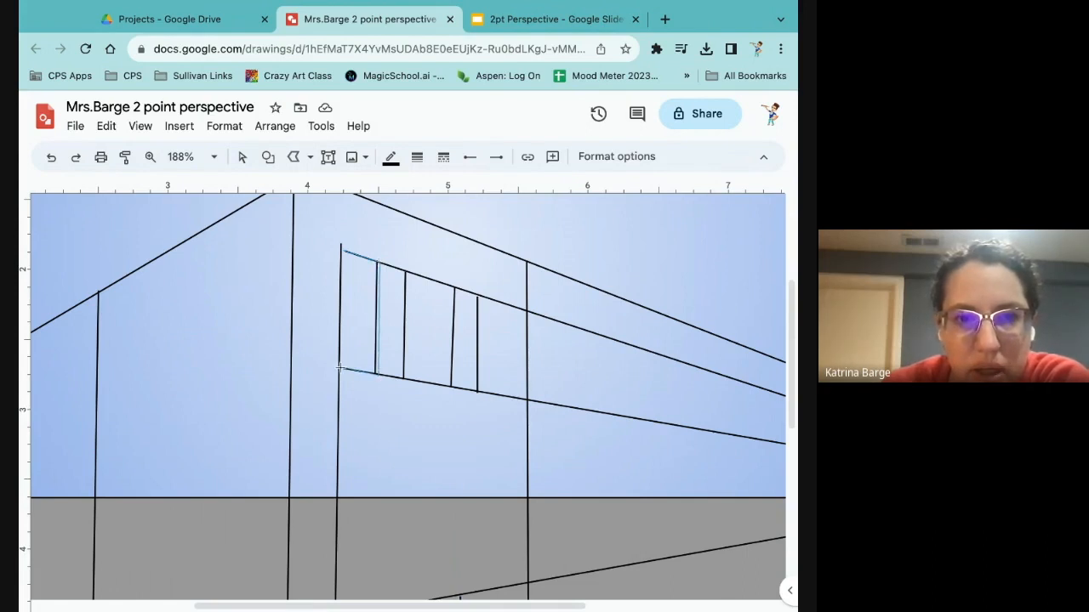
pyautogui.click(341, 248)
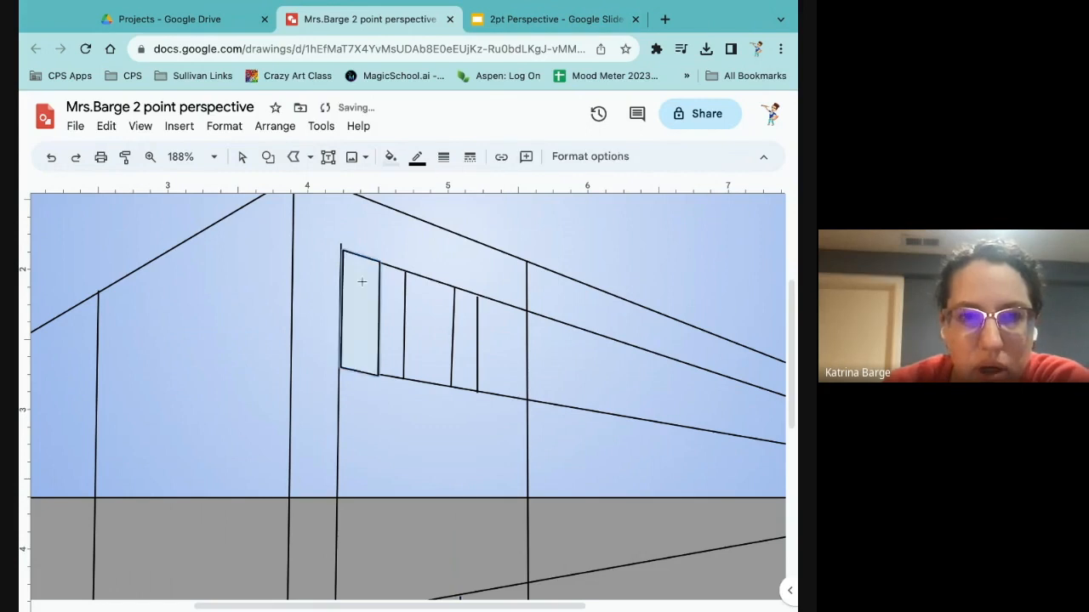
pyautogui.click(391, 157)
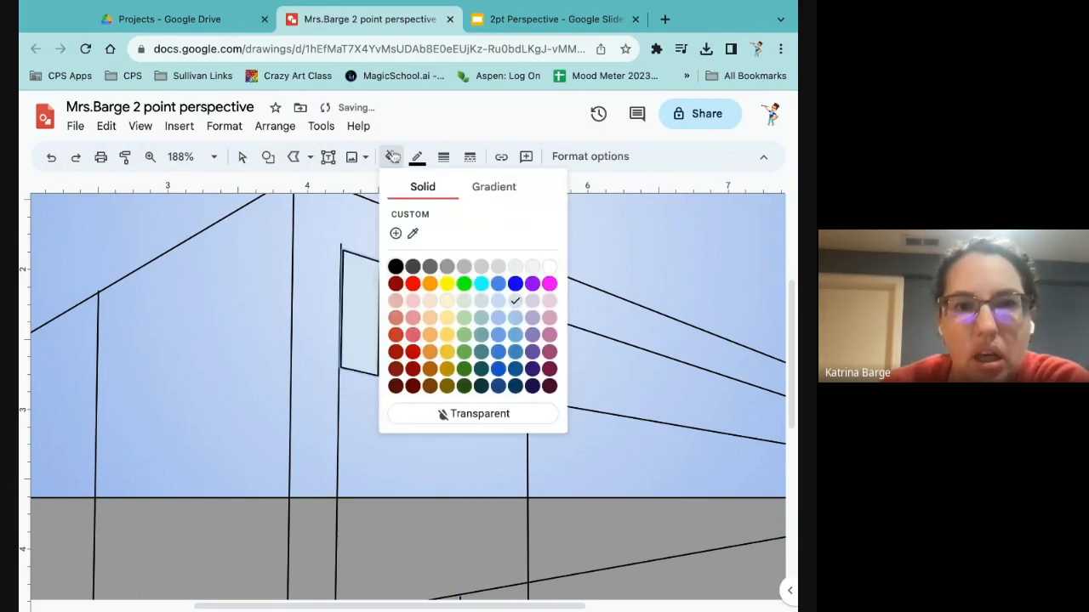
pyautogui.click(497, 283)
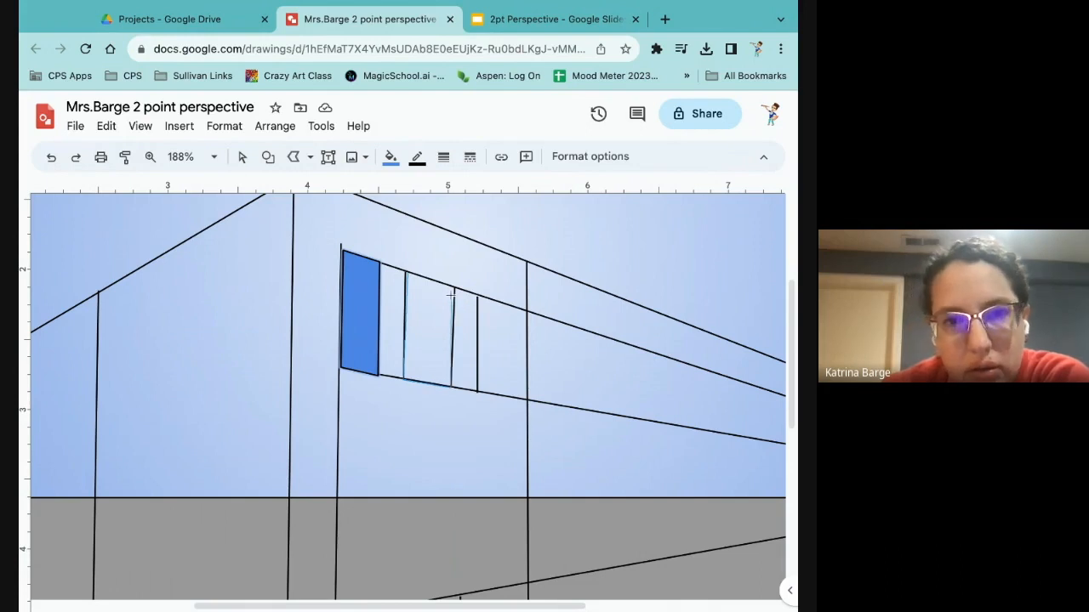
pyautogui.click(405, 273)
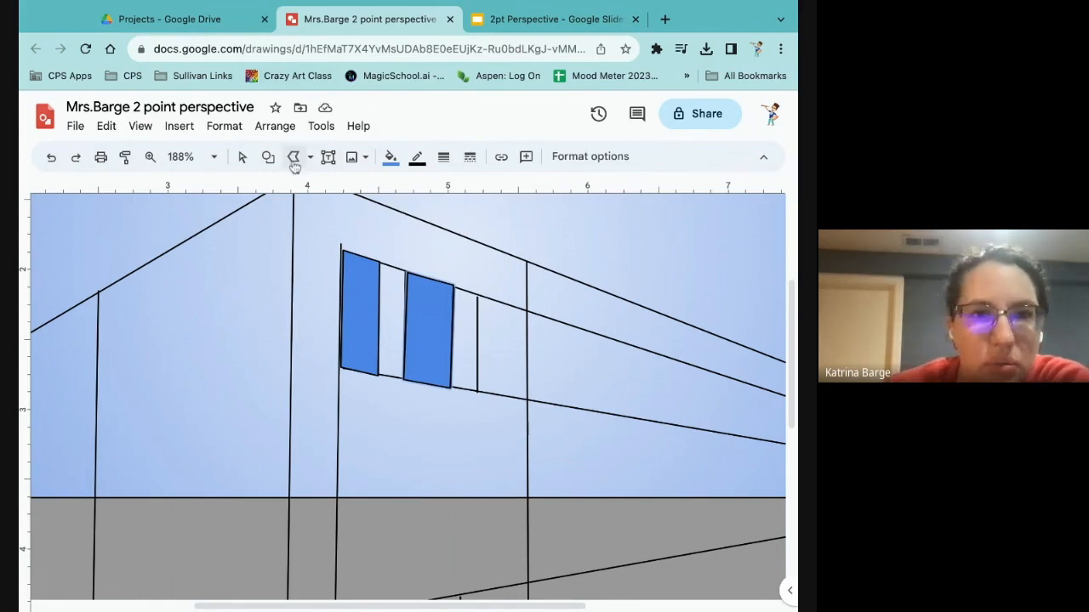
# Step: Delete the upper and lower window guide lines running to the right vanishing point
pyautogui.click(240, 163)
pyautogui.click(428, 327)
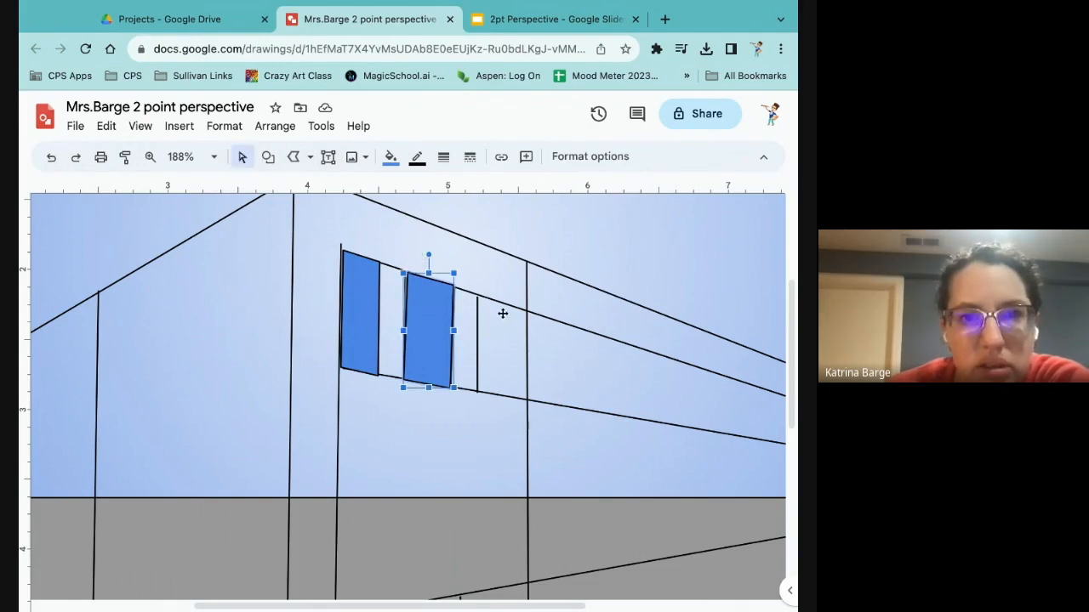
pyautogui.click(471, 287)
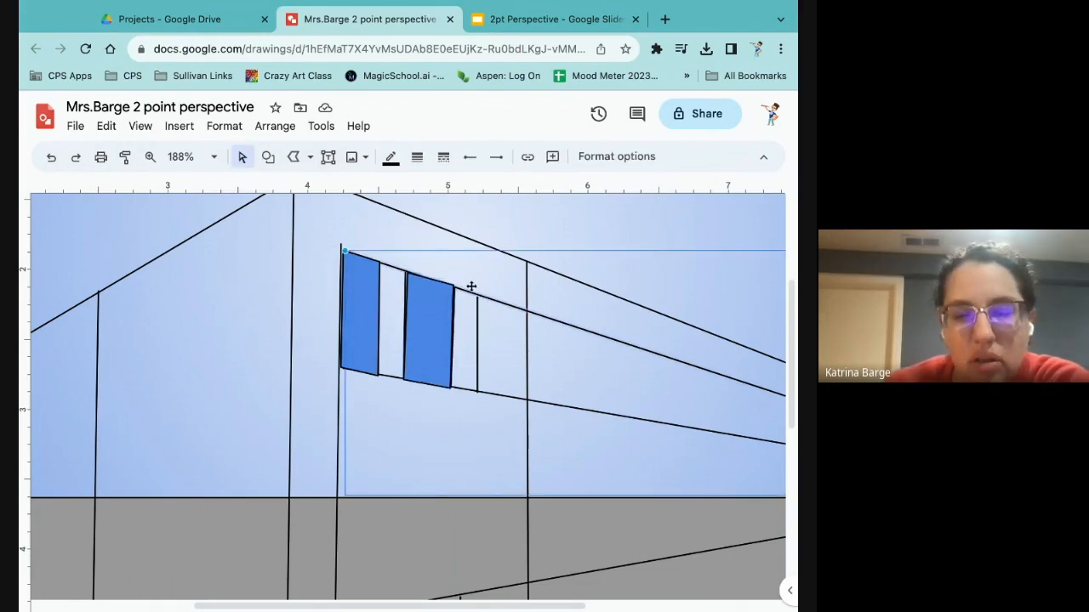
pyautogui.press('Delete')
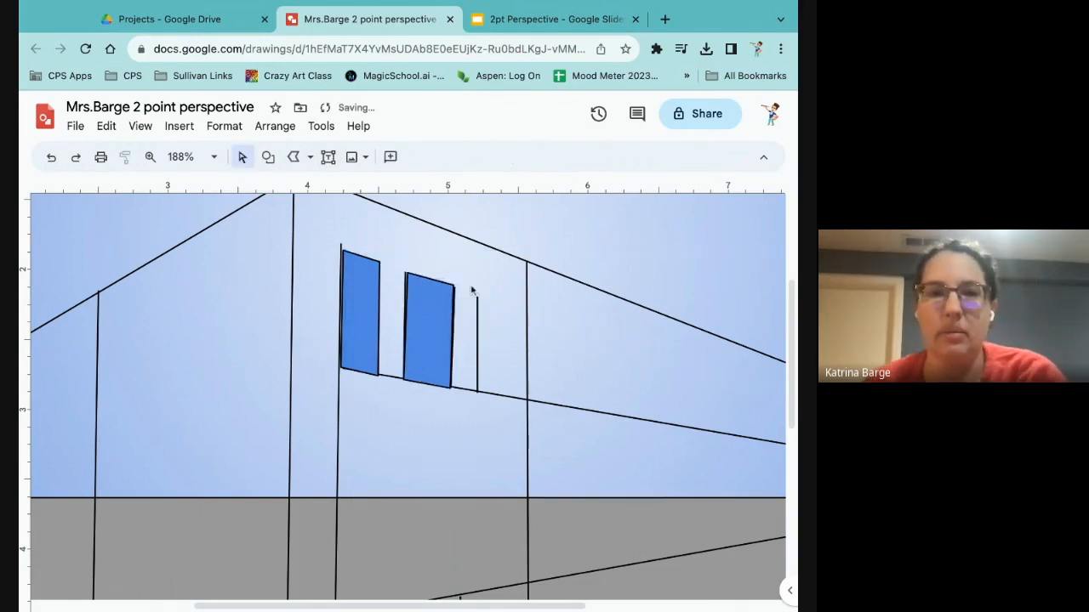
pyautogui.click(467, 389)
pyautogui.press('Delete')
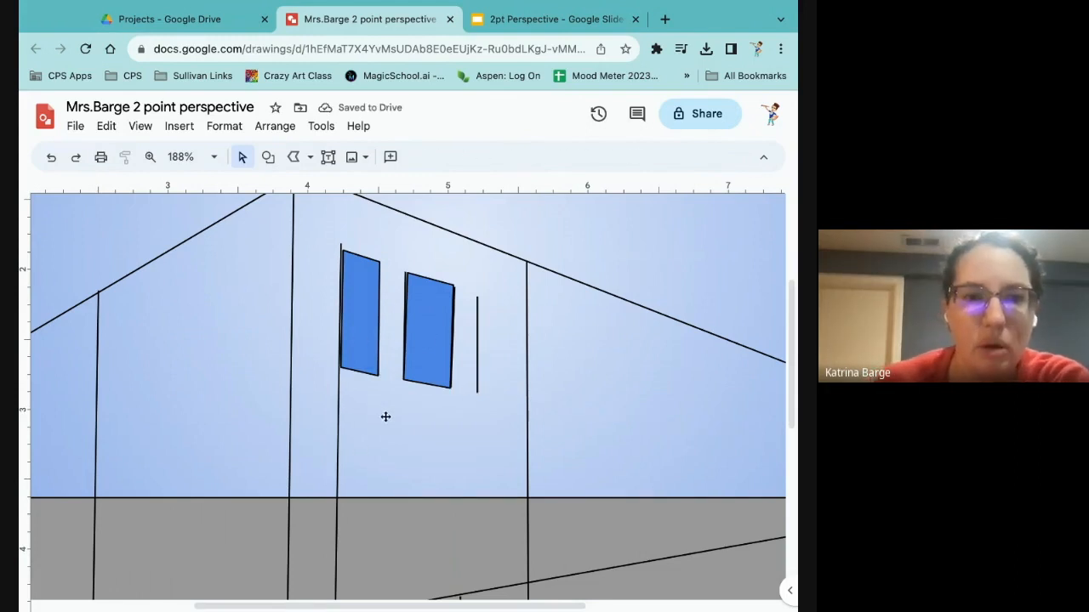
pyautogui.scroll(-3, 385, 417)
pyautogui.scroll(5, 386, 416)
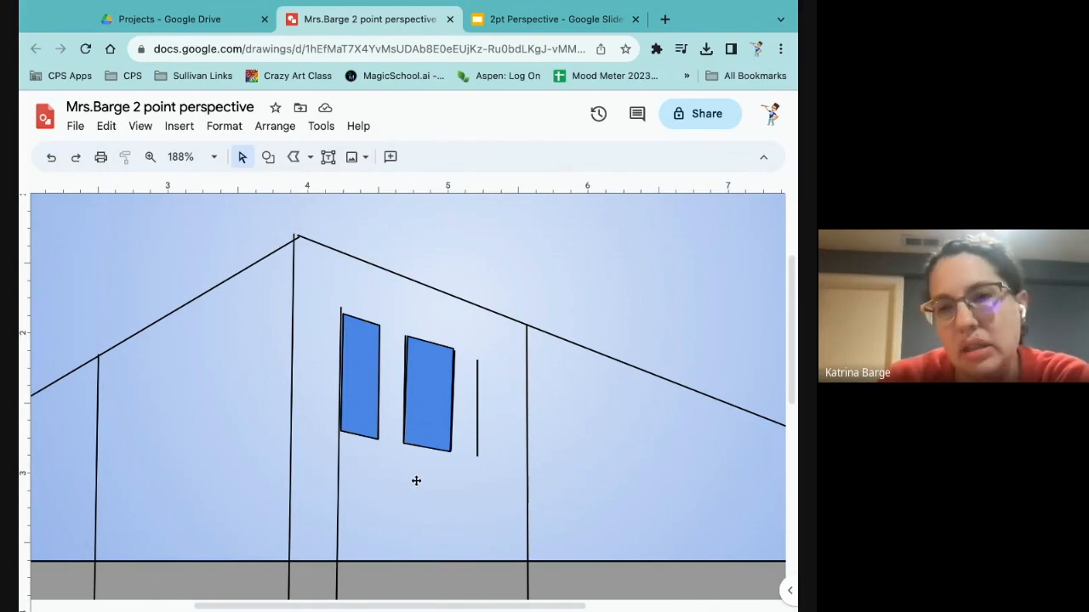
pyautogui.scroll(-3, 416, 481)
pyautogui.scroll(-2, 408, 396)
pyautogui.scroll(1, 408, 395)
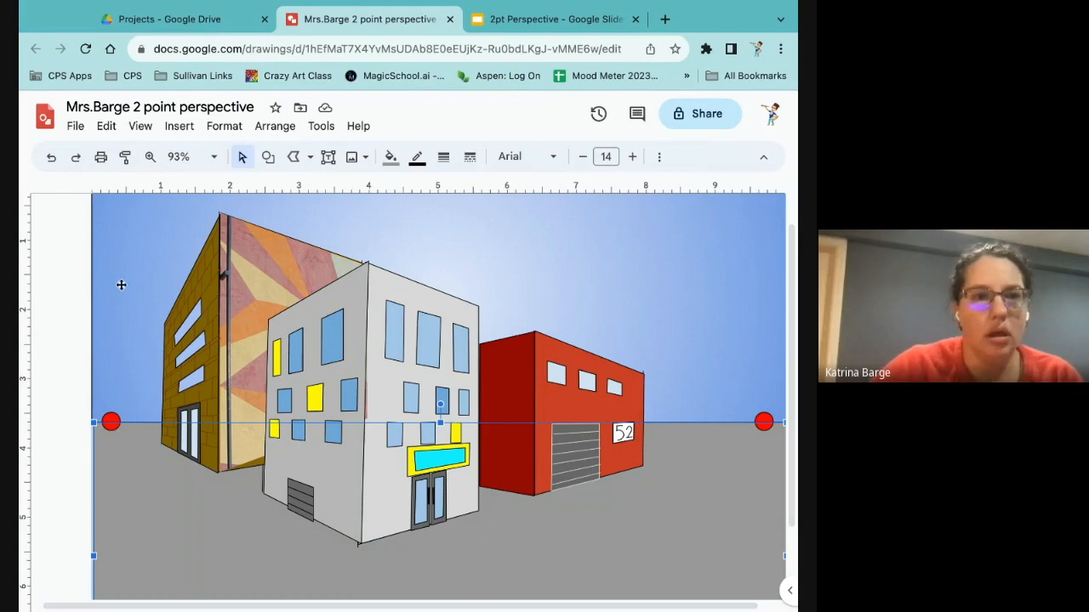
# Step: Draw a straight line from the left vanishing point across the ground to just below the grey building's front corner, at about 4.2 in
pyautogui.click(309, 156)
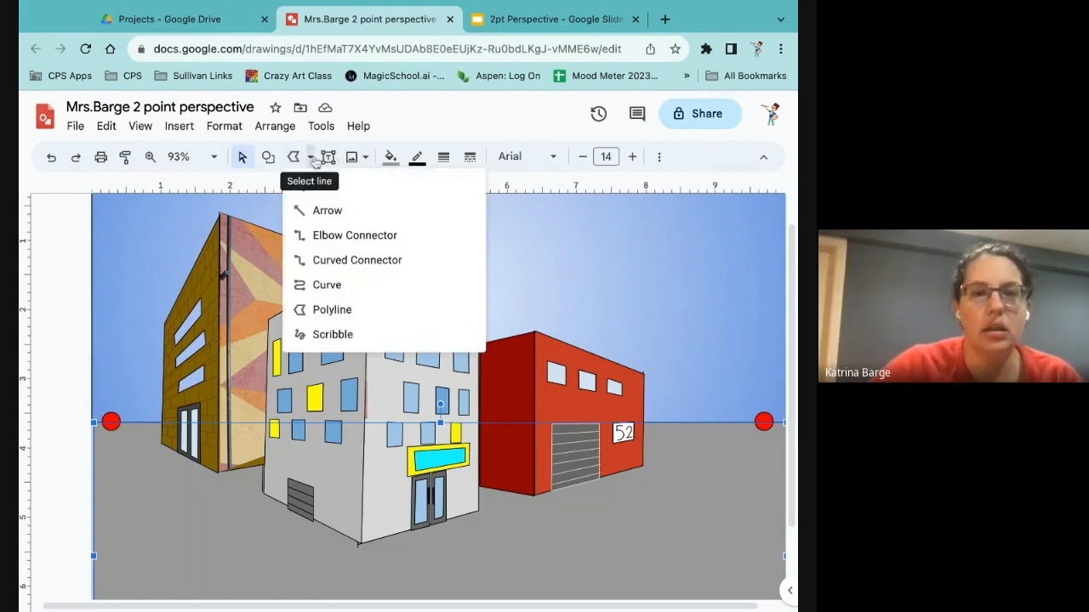
pyautogui.click(308, 187)
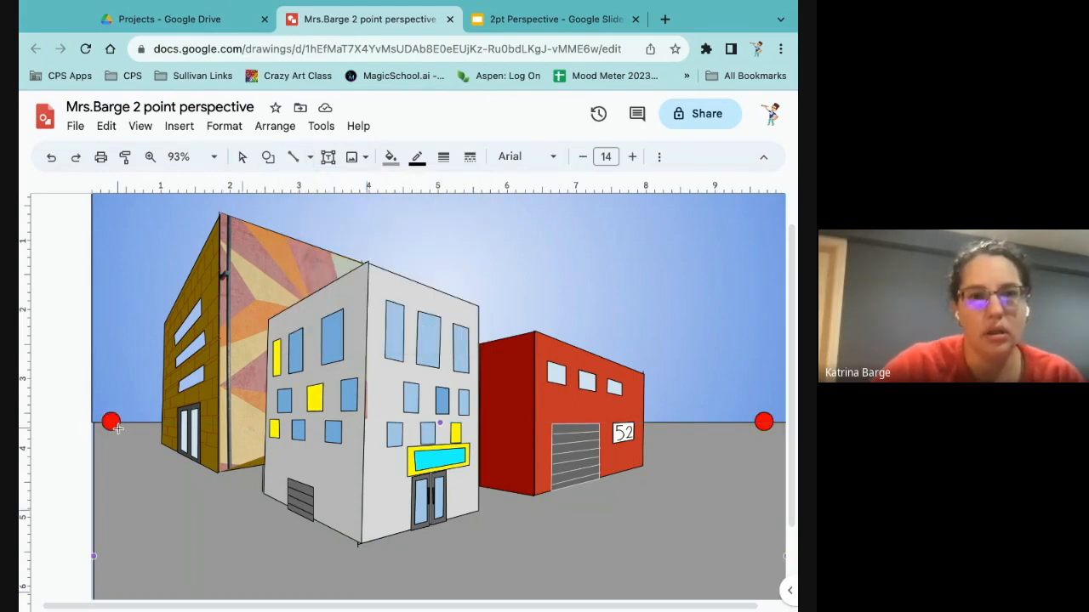
pyautogui.moveTo(111, 421); pyautogui.dragTo(379, 598)
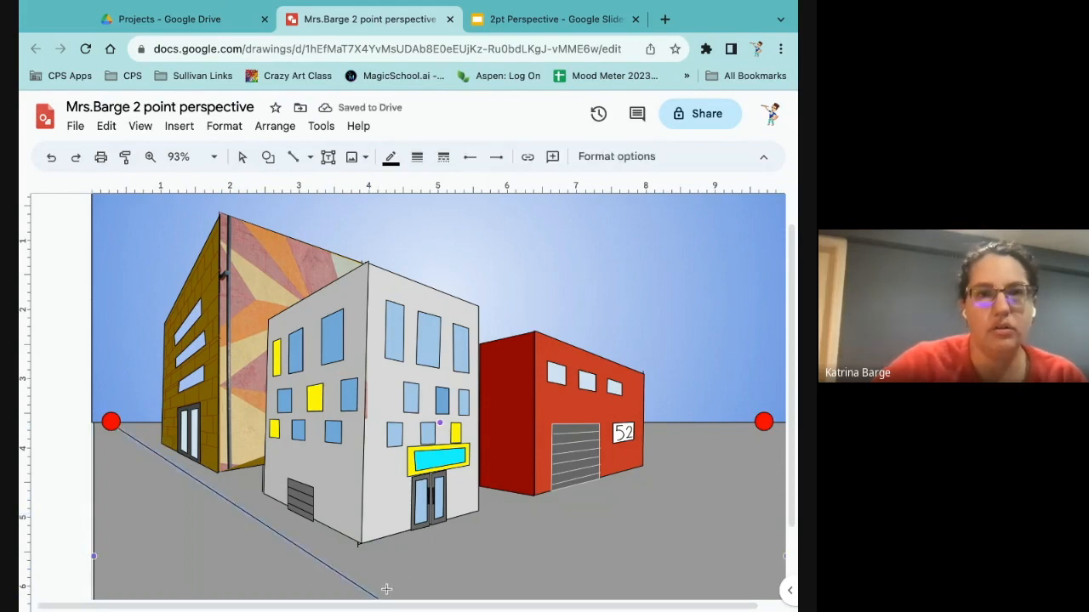
pyautogui.scroll(-3, 386, 590)
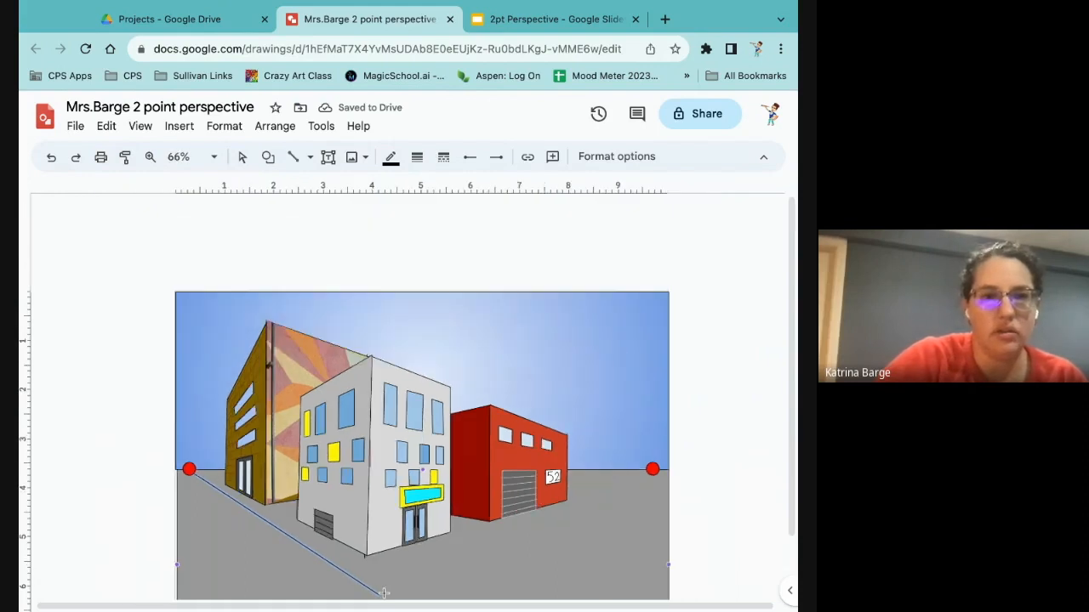
pyautogui.scroll(-1, 384, 592)
pyautogui.hscroll(1, 421, 404)
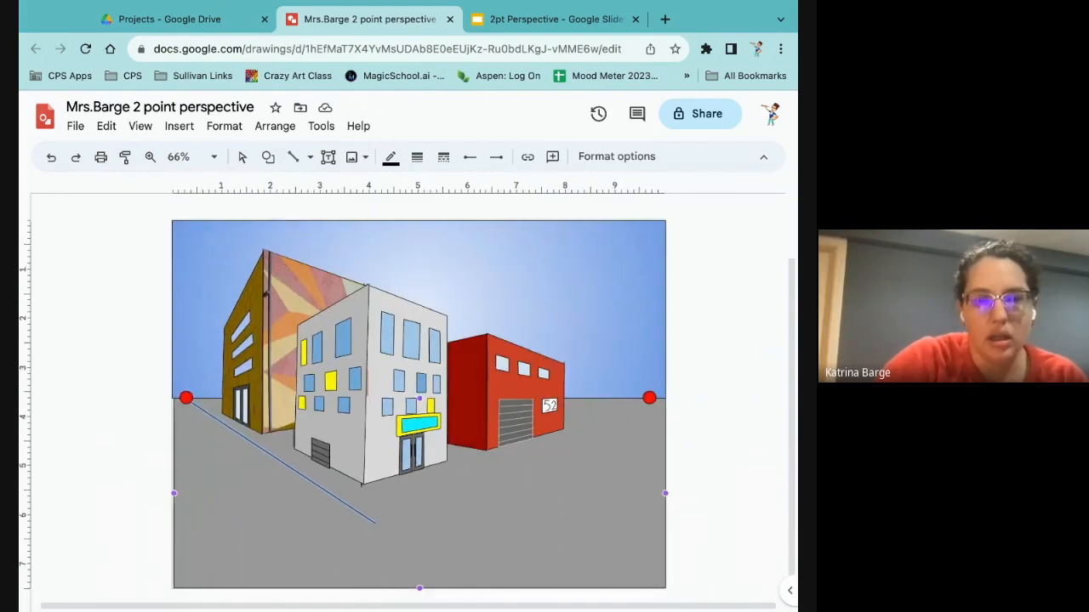
pyautogui.scroll(2, 397, 529)
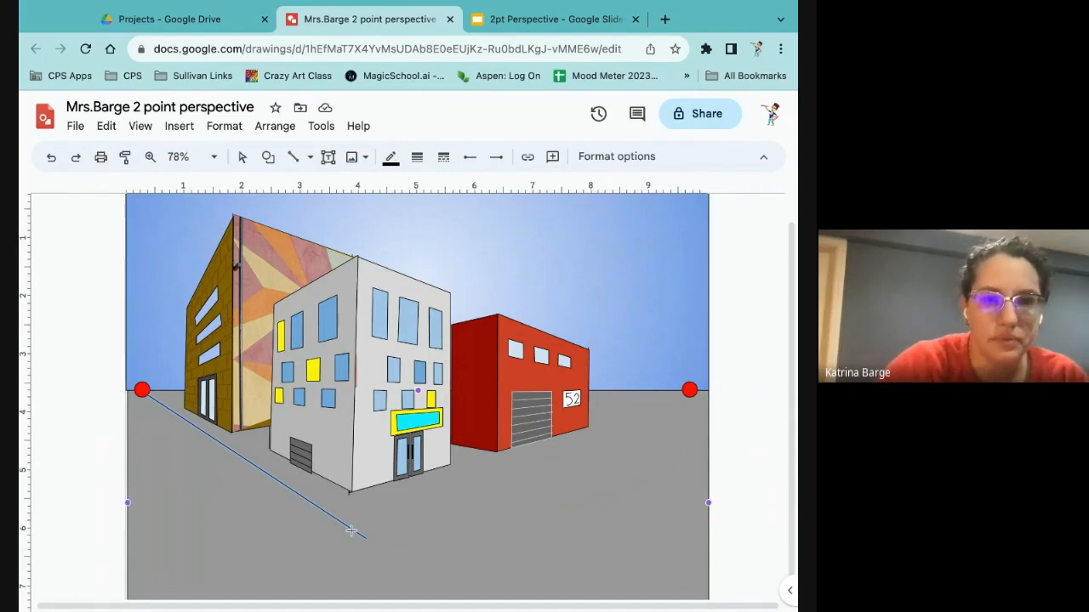
pyautogui.click(367, 538)
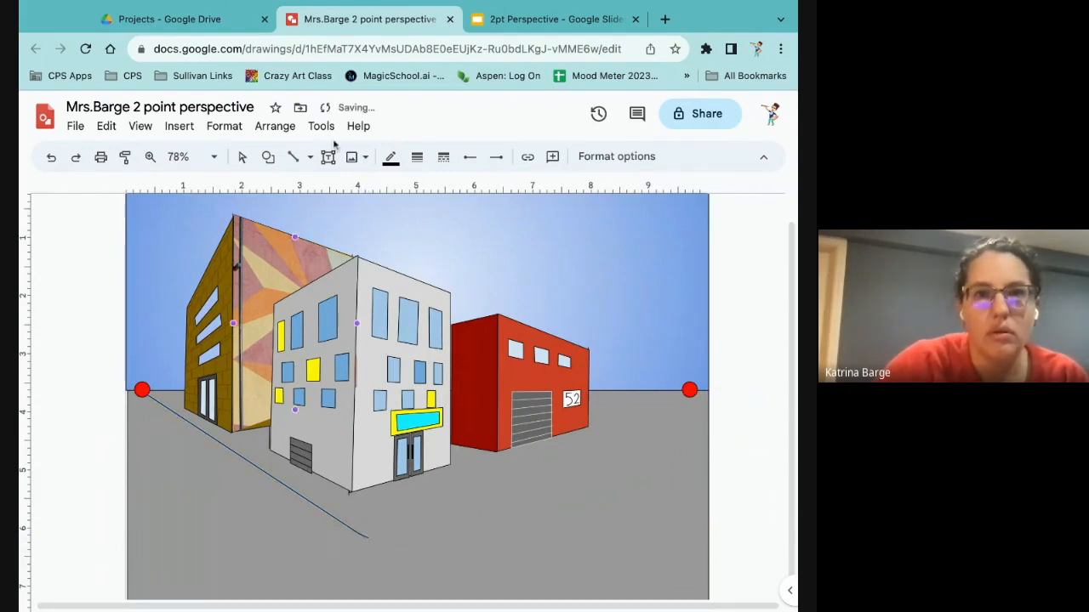
# Step: Draw a ground line from the right vanishing point, crossing the left ground line below the grey building's corner and ending at about 1.7 in
pyautogui.click(691, 388)
pyautogui.click(689, 390)
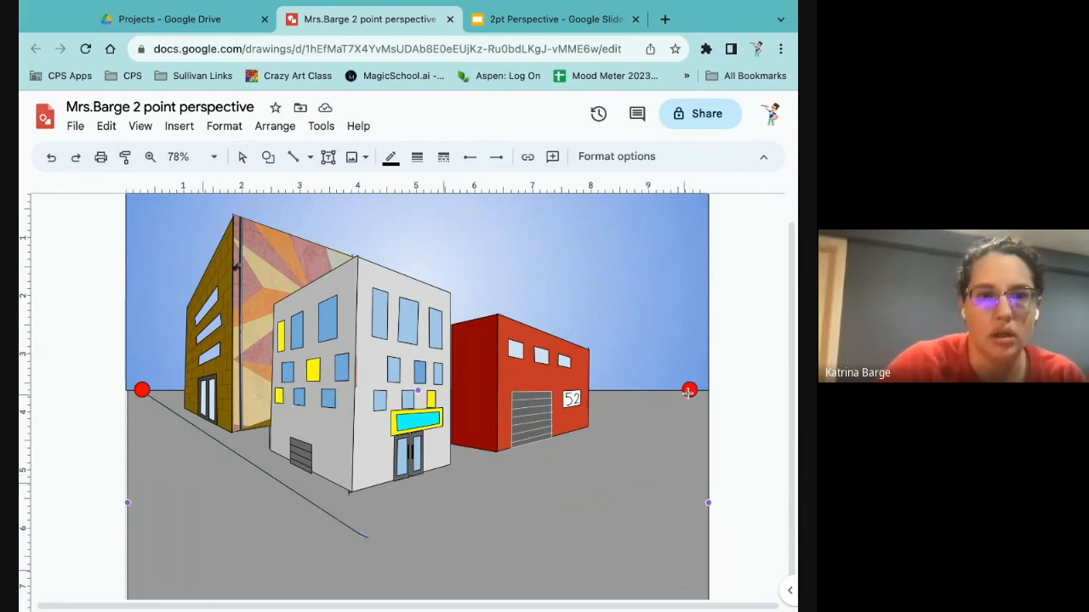
pyautogui.moveTo(689, 390); pyautogui.dragTo(222, 591)
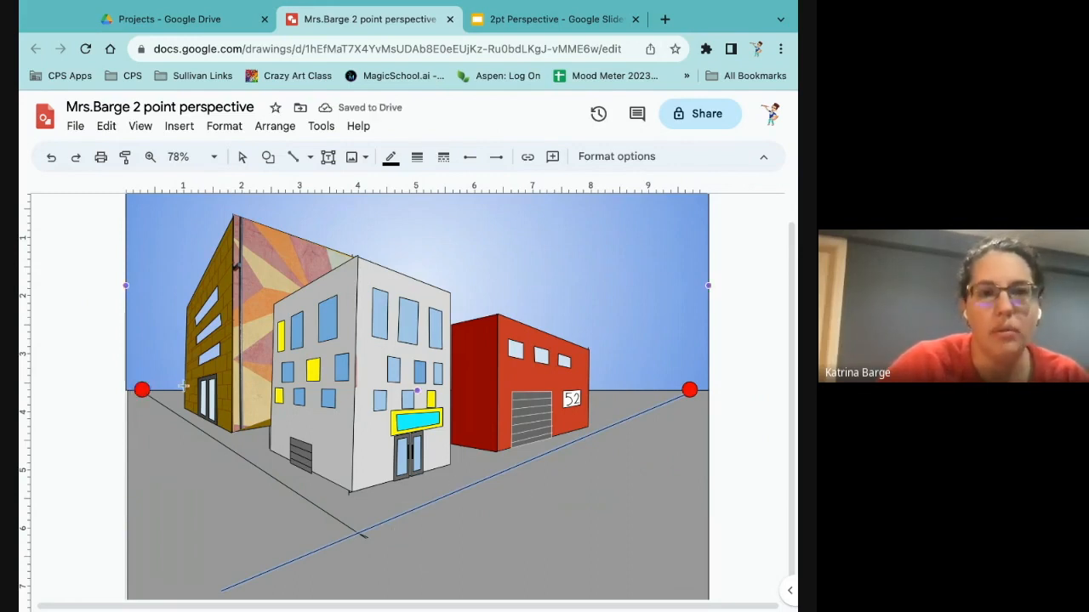
# Step: Draw a second ground line from each vanishing point just outside the first pair, crossing below the grey building's corner, to form the curb
pyautogui.click(141, 390)
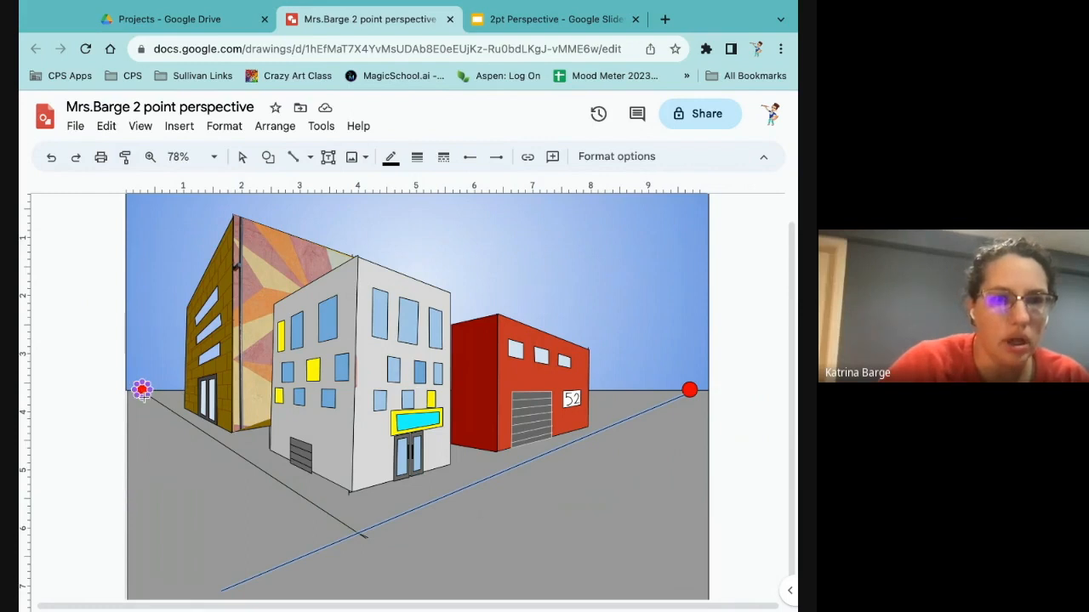
pyautogui.click(141, 397)
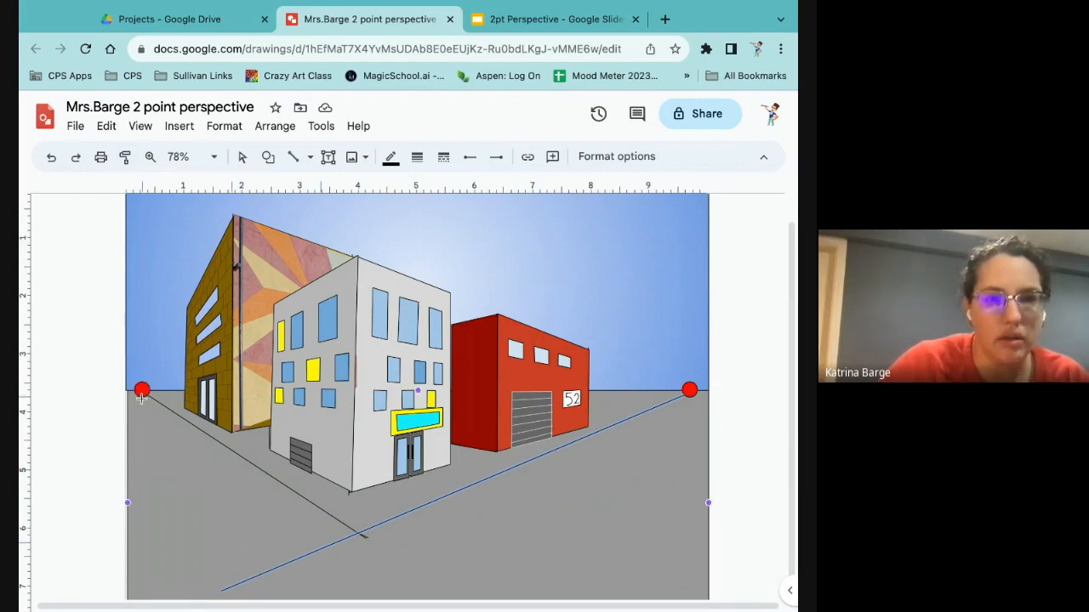
pyautogui.moveTo(143, 396); pyautogui.dragTo(383, 558)
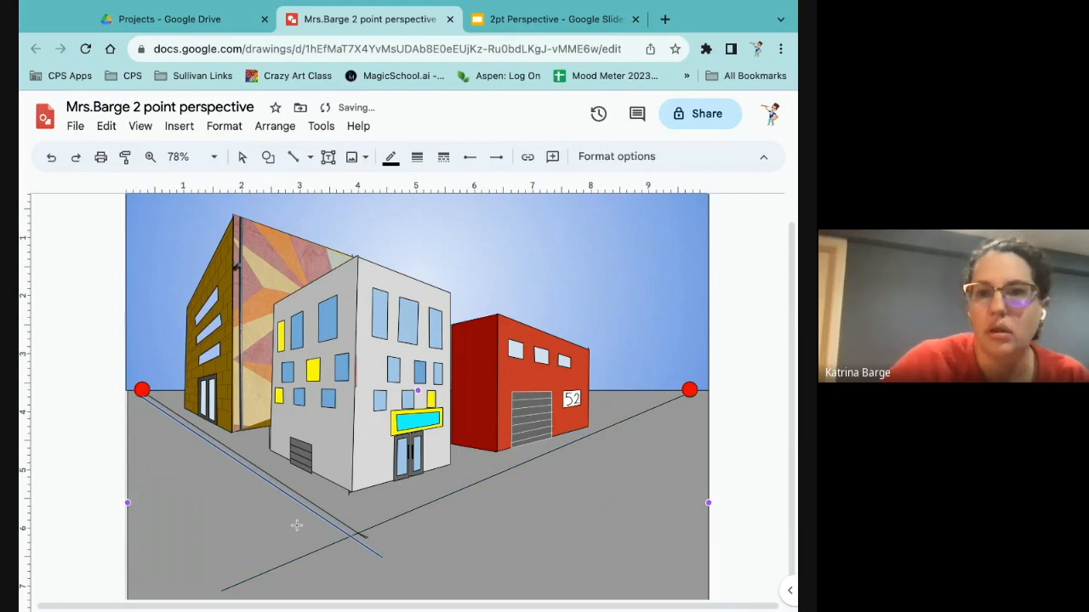
pyautogui.click(689, 393)
pyautogui.click(689, 397)
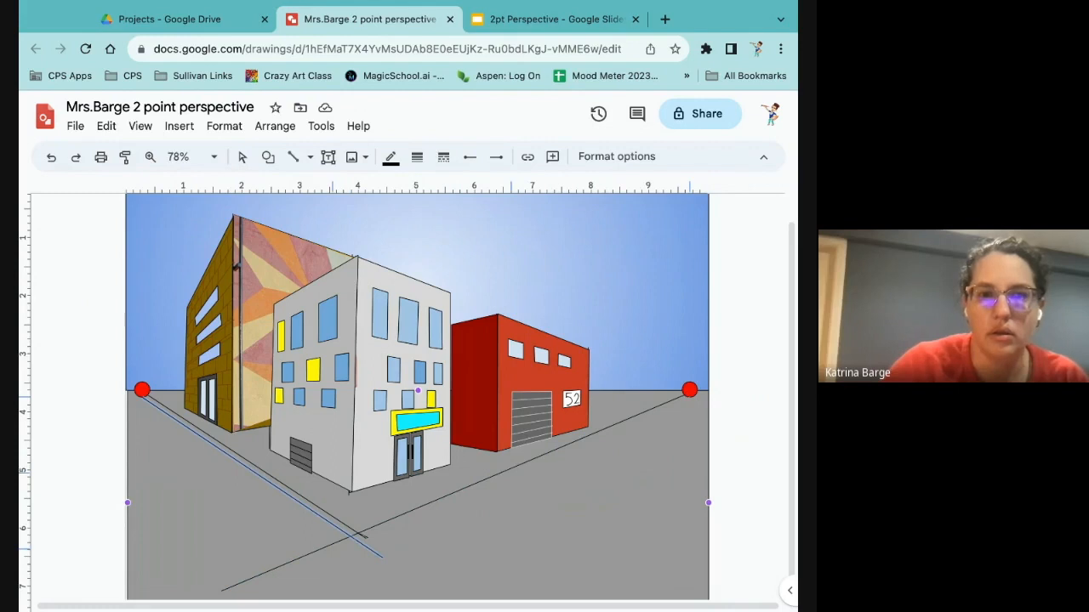
pyautogui.moveTo(689, 392); pyautogui.dragTo(331, 548)
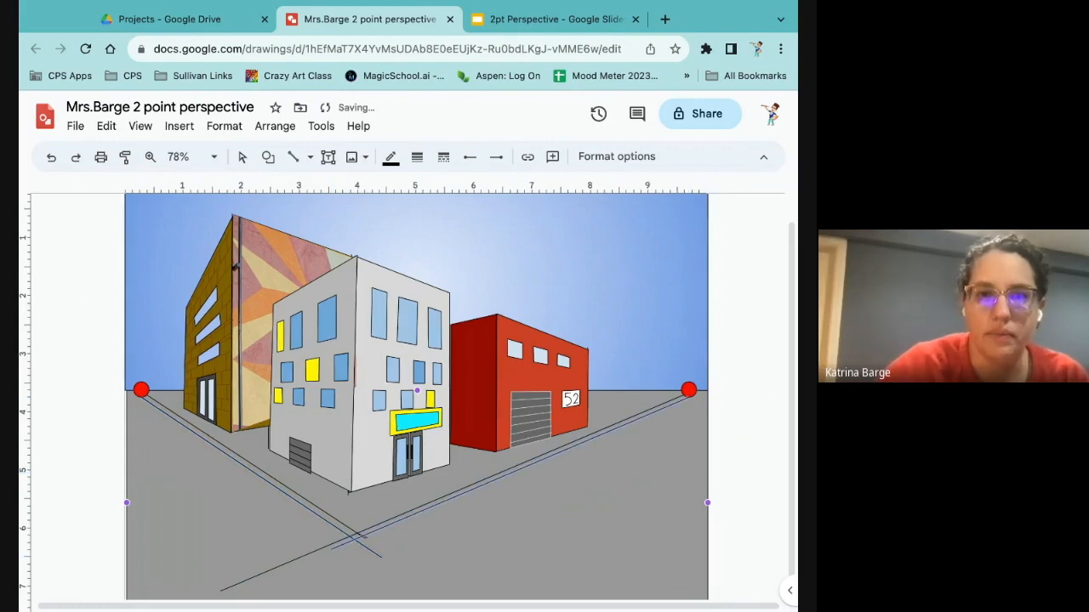
# Step: Draw two short vertical lines between the paired ground lines in front of the brown building, at about 0.8 in and 1.05 in
pyautogui.click(235, 433)
pyautogui.click(207, 417)
pyautogui.scroll(10, 170, 417)
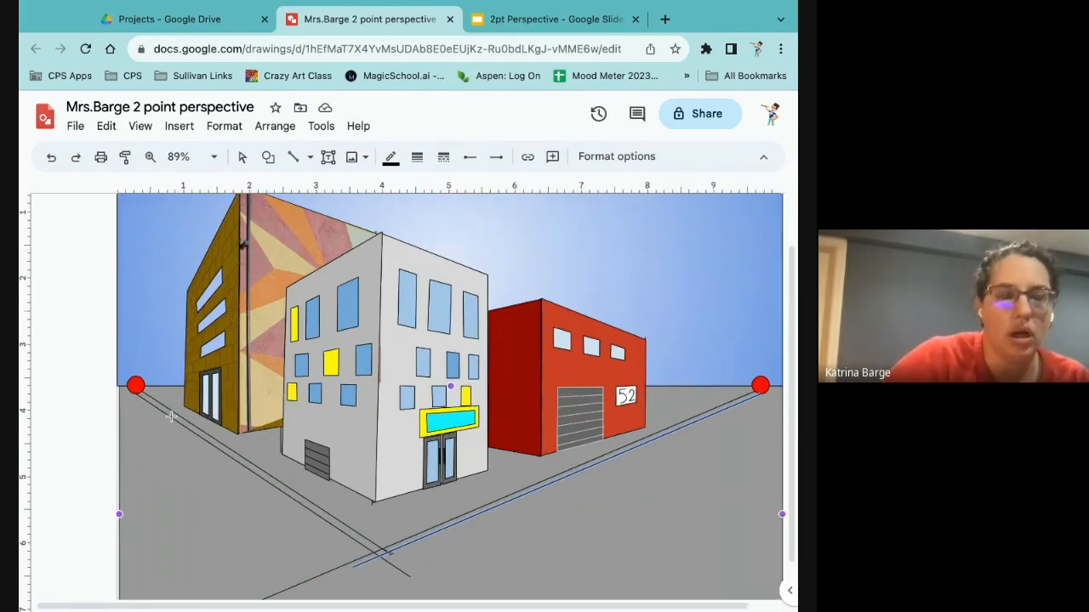
pyautogui.scroll(2, 170, 417)
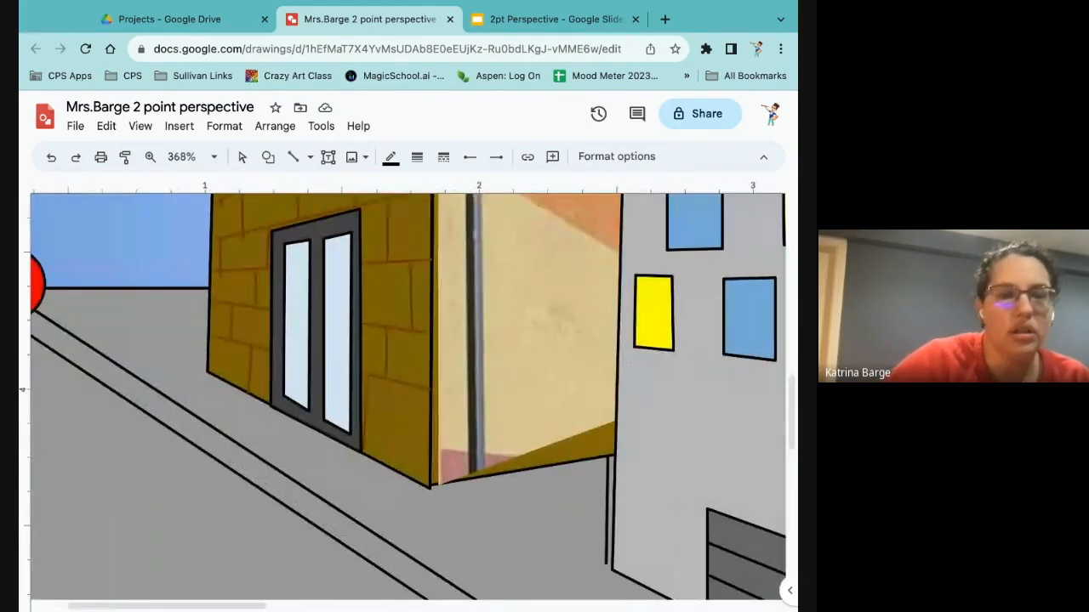
pyautogui.hscroll(2, 99, 440)
pyautogui.scroll(-2, 99, 439)
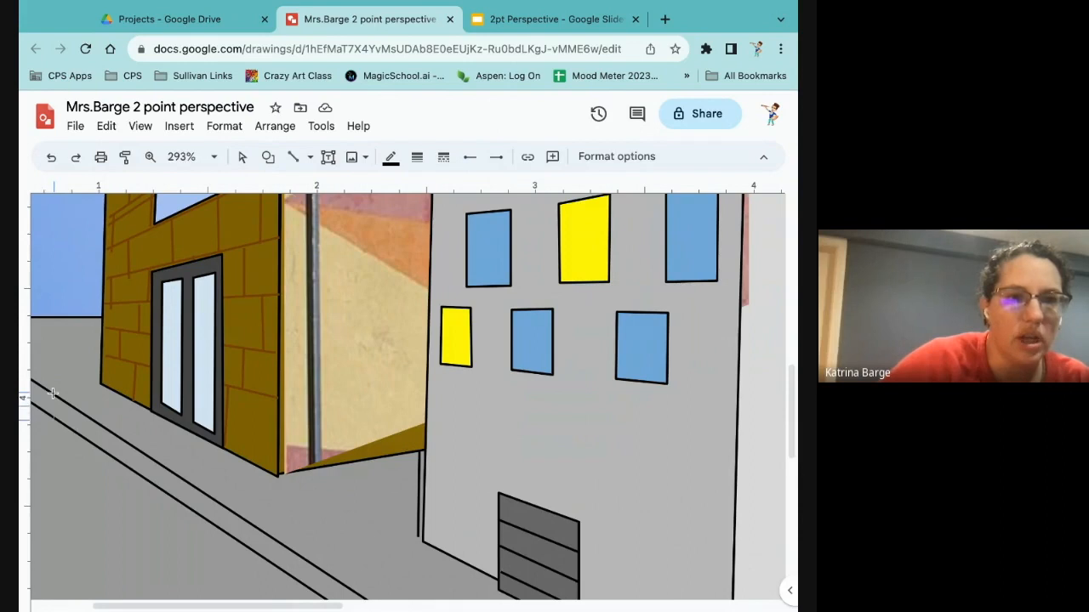
pyautogui.moveTo(54, 394); pyautogui.dragTo(56, 418)
pyautogui.scroll(1, 58, 418)
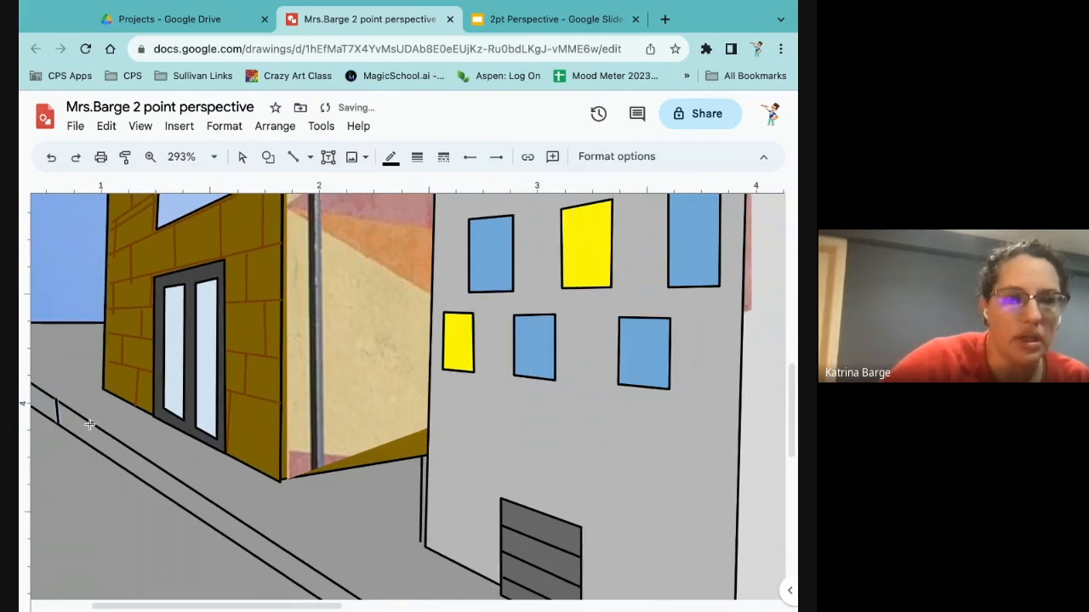
pyautogui.scroll(-2, 94, 426)
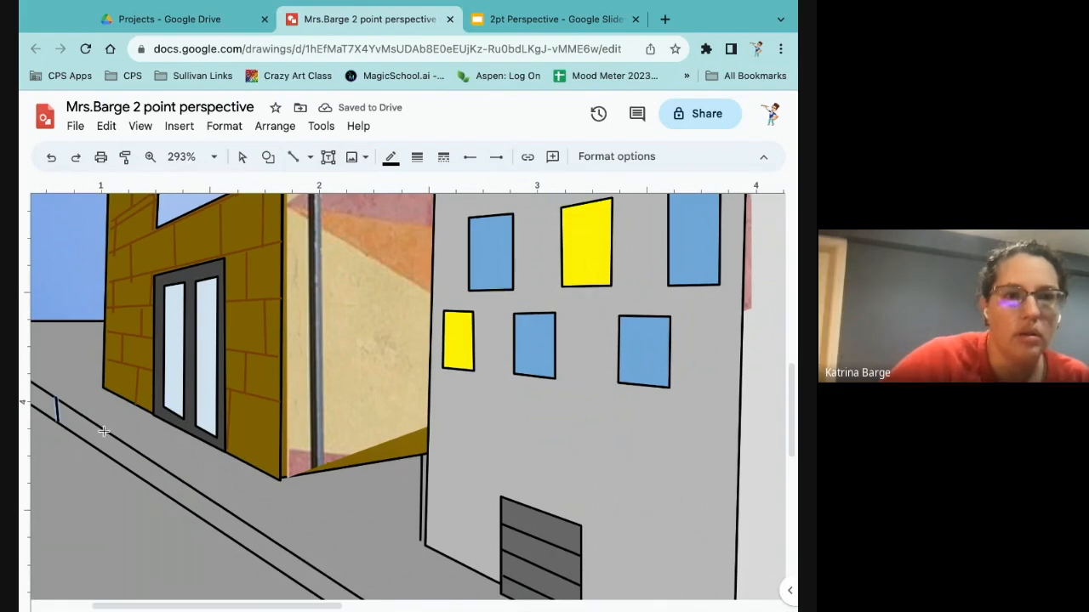
pyautogui.scroll(-2, 111, 435)
pyautogui.moveTo(110, 432); pyautogui.dragTo(112, 449)
pyautogui.hscroll(-2, 136, 425)
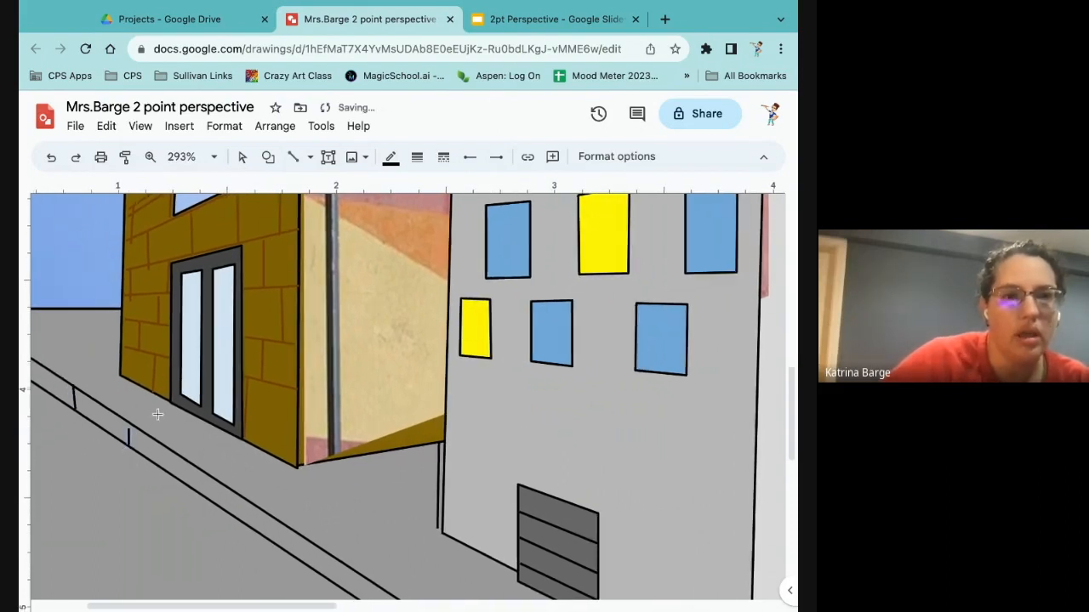
# Step: Draw a straight line from the top of each short vertical curb mark to the right vanishing point
pyautogui.scroll(-5, 157, 414)
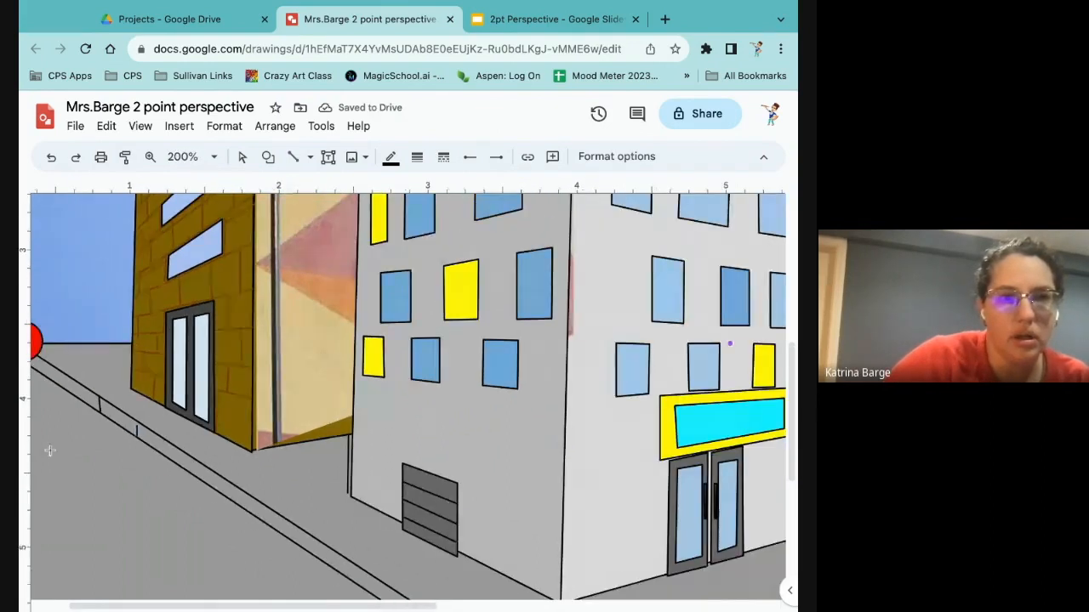
pyautogui.scroll(-1, 143, 433)
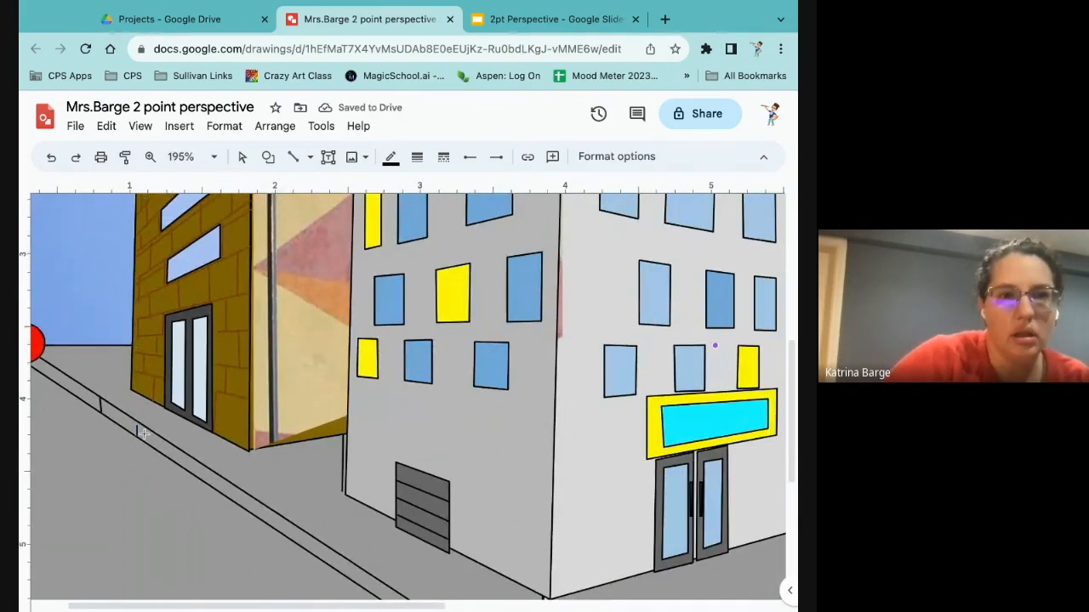
pyautogui.scroll(-3, 142, 434)
pyautogui.scroll(-1, 128, 437)
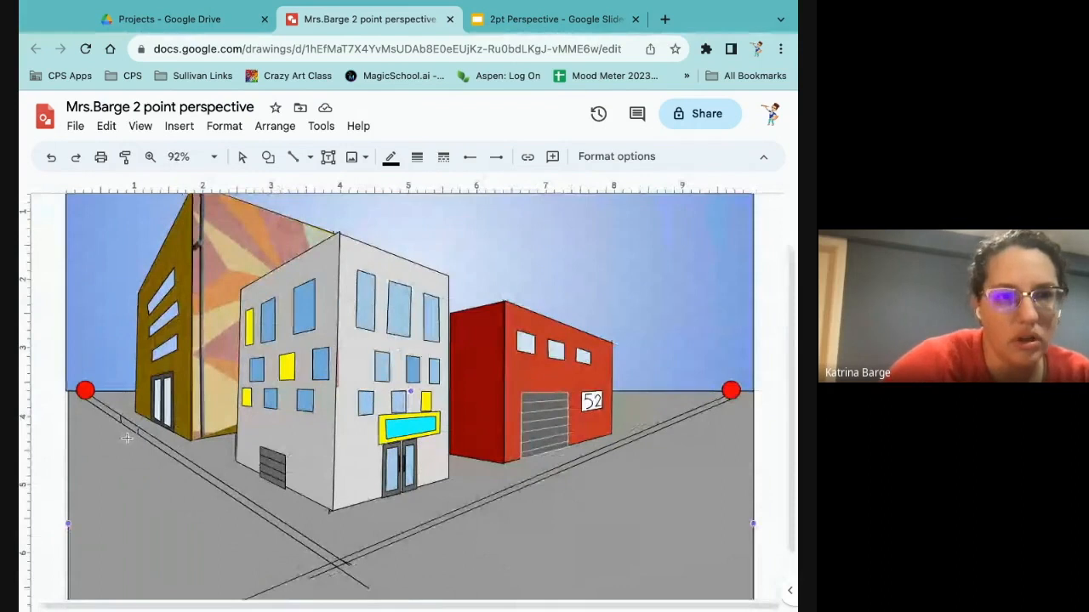
pyautogui.moveTo(122, 414); pyautogui.dragTo(731, 390)
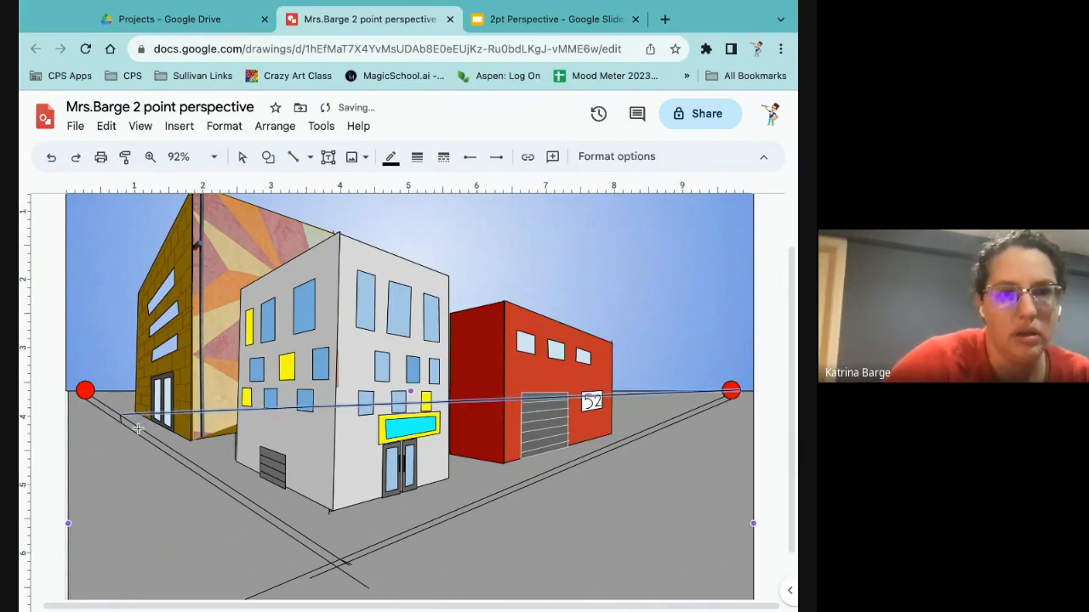
pyautogui.moveTo(138, 429); pyautogui.dragTo(729, 391)
pyautogui.scroll(-1, 75, 422)
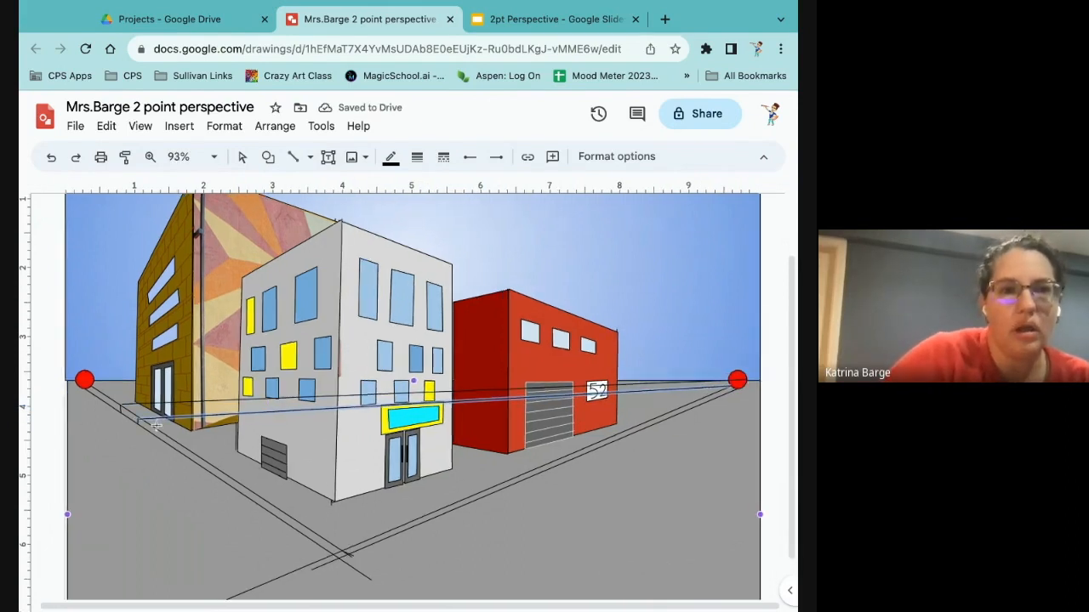
# Step: Change the colour of the two lines running from the short curb marks to the right vanishing point to red
pyautogui.scroll(5, 158, 426)
pyautogui.scroll(3, 158, 426)
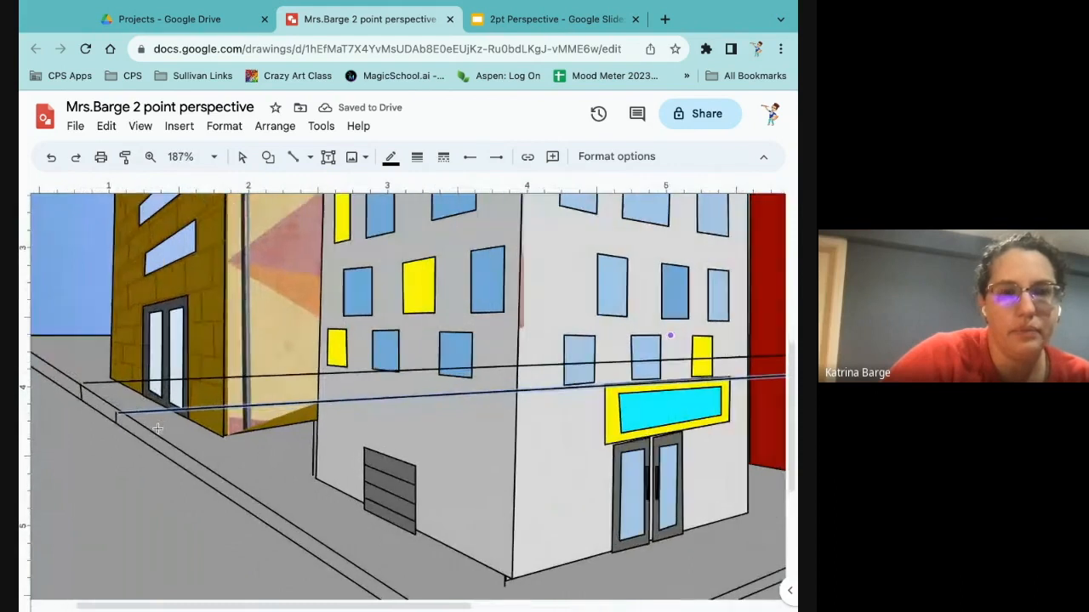
pyautogui.scroll(3, 160, 423)
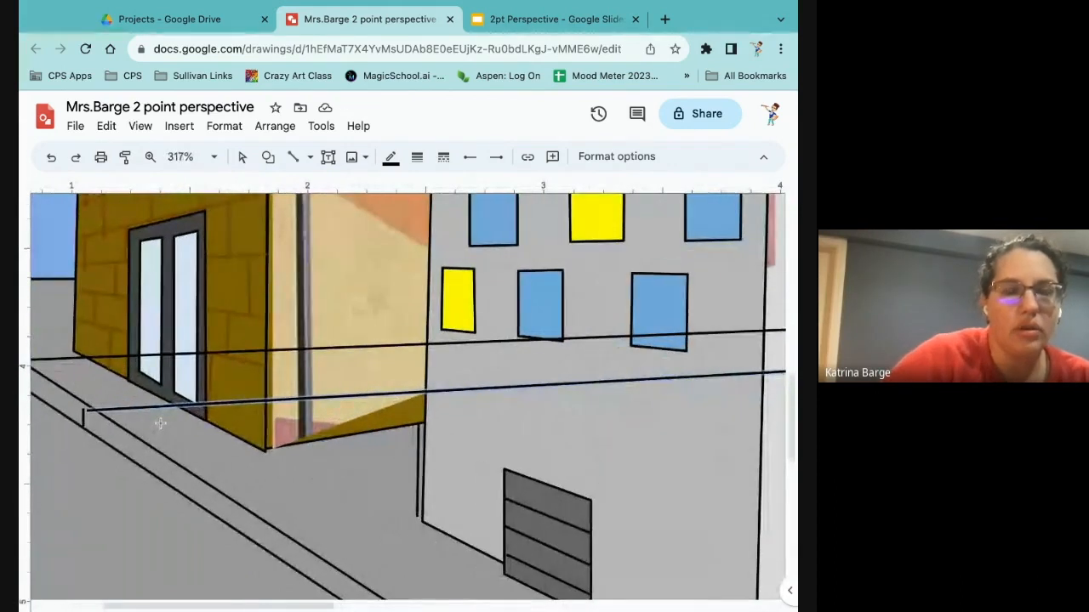
pyautogui.click(389, 158)
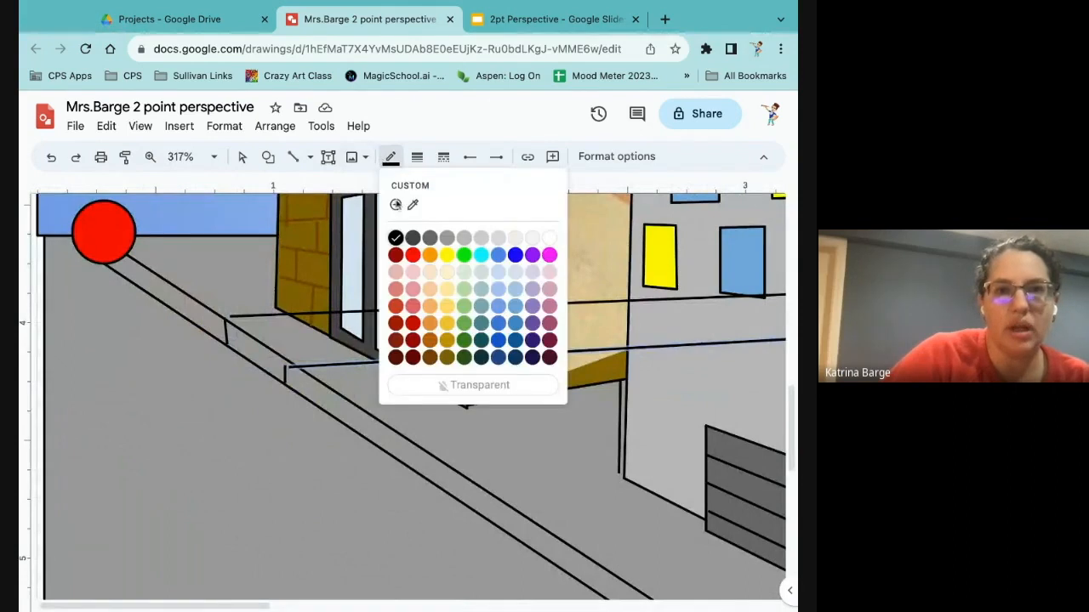
pyautogui.click(413, 256)
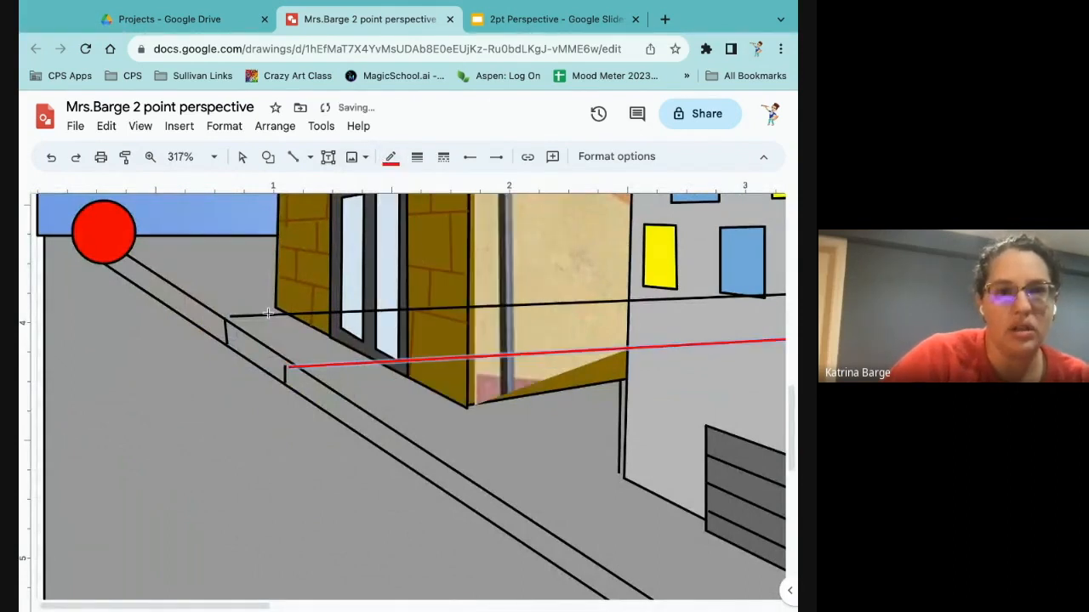
pyautogui.moveTo(268, 313); pyautogui.dragTo(342, 388)
pyautogui.press('Delete')
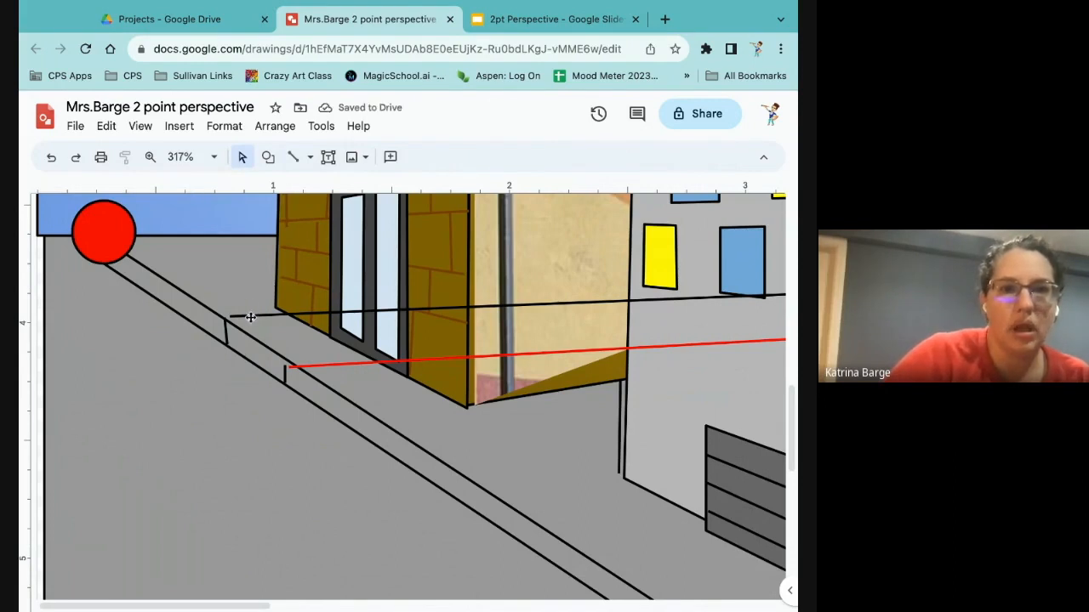
pyautogui.click(250, 315)
pyautogui.click(391, 159)
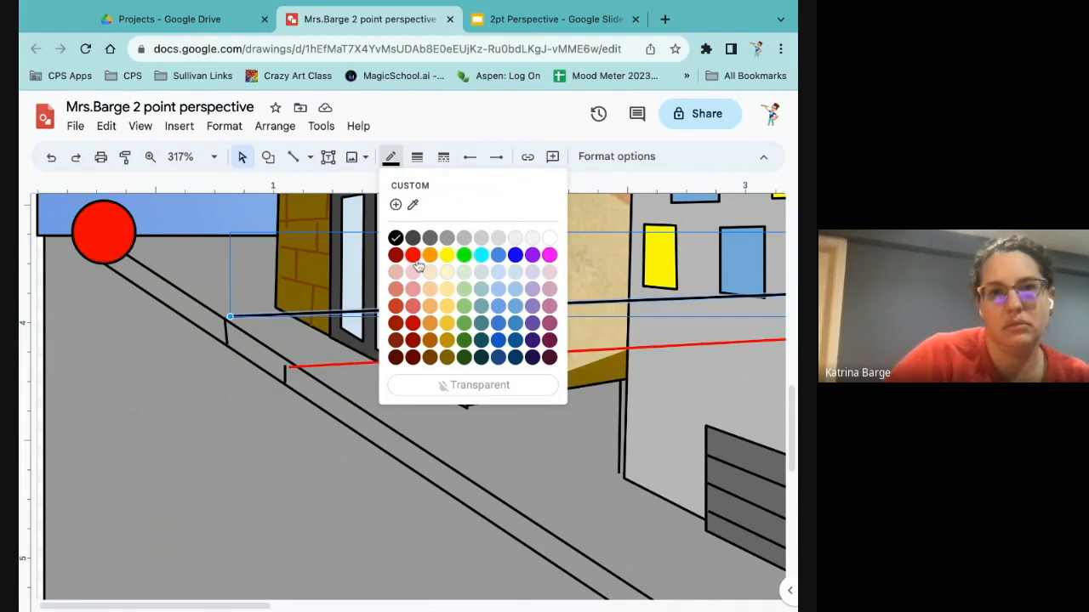
pyautogui.click(412, 255)
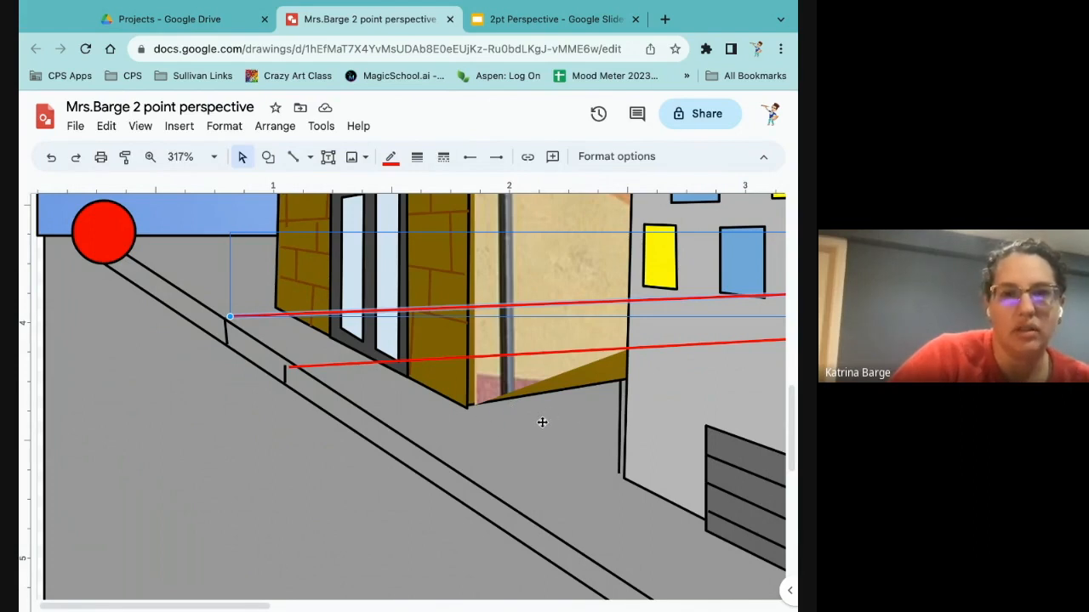
# Step: Draw a red guide line from each vanishing point past the canvas's upper edge, ending at about 2.7 in and 3.3 in
pyautogui.scroll(-10, 459, 483)
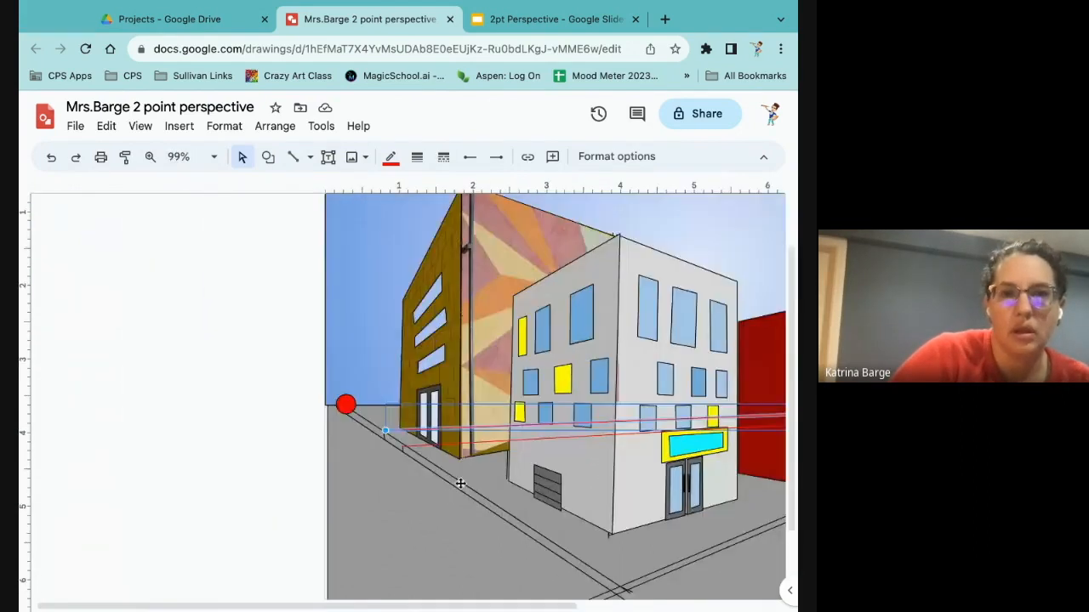
pyautogui.scroll(3, 460, 484)
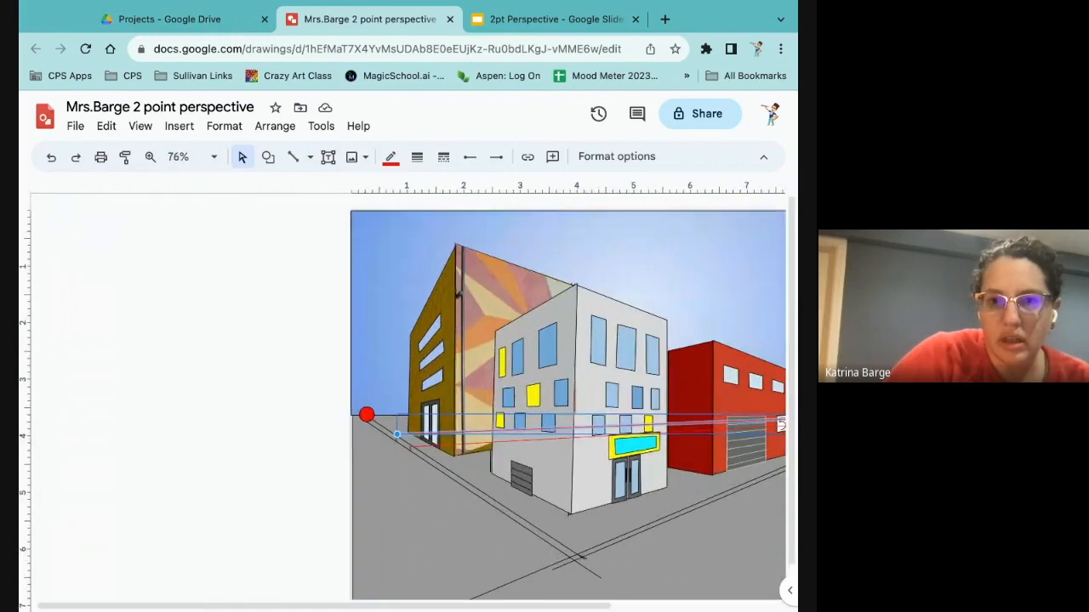
pyautogui.hscroll(3, 460, 484)
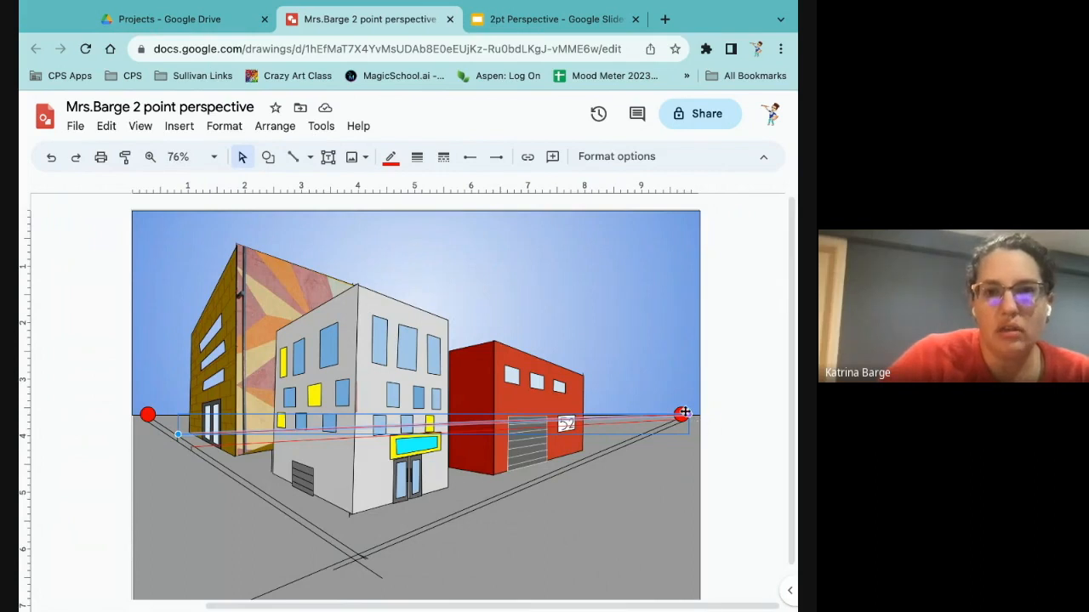
pyautogui.click(297, 159)
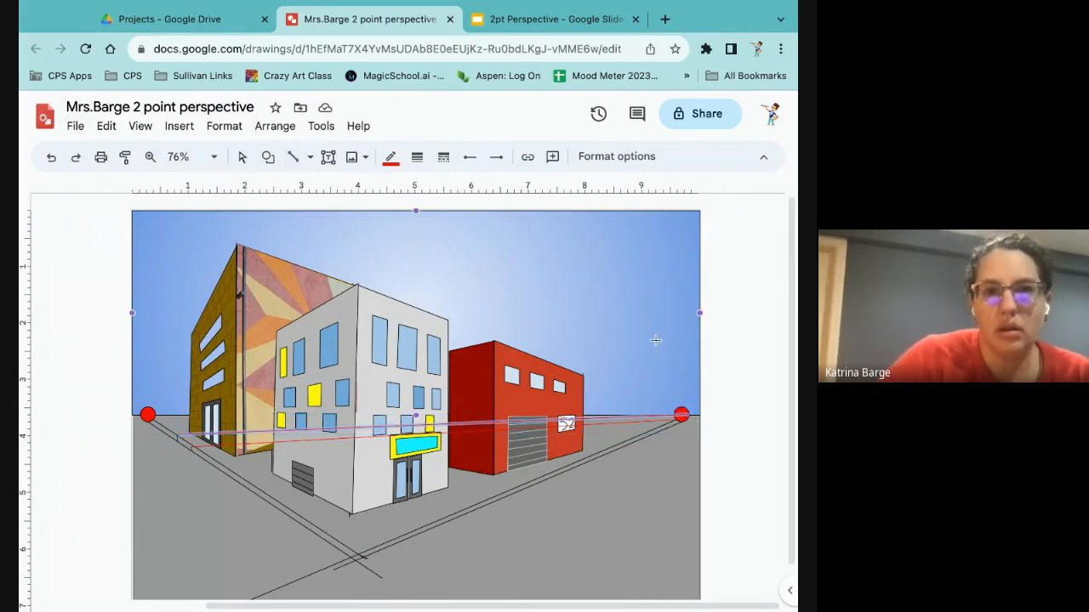
pyautogui.moveTo(680, 414); pyautogui.dragTo(282, 195)
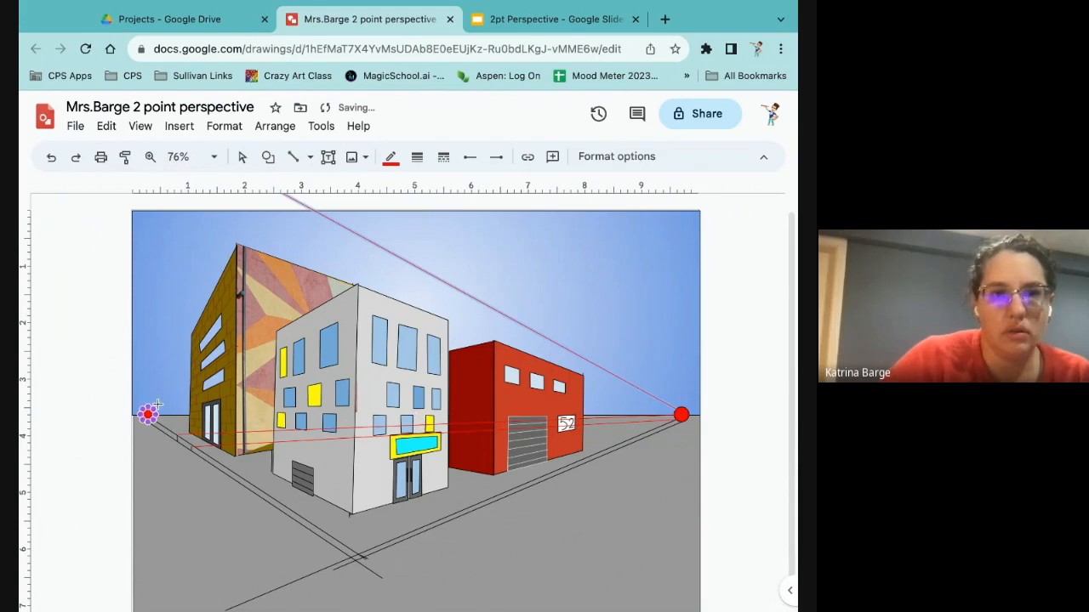
pyautogui.moveTo(151, 411); pyautogui.dragTo(320, 208)
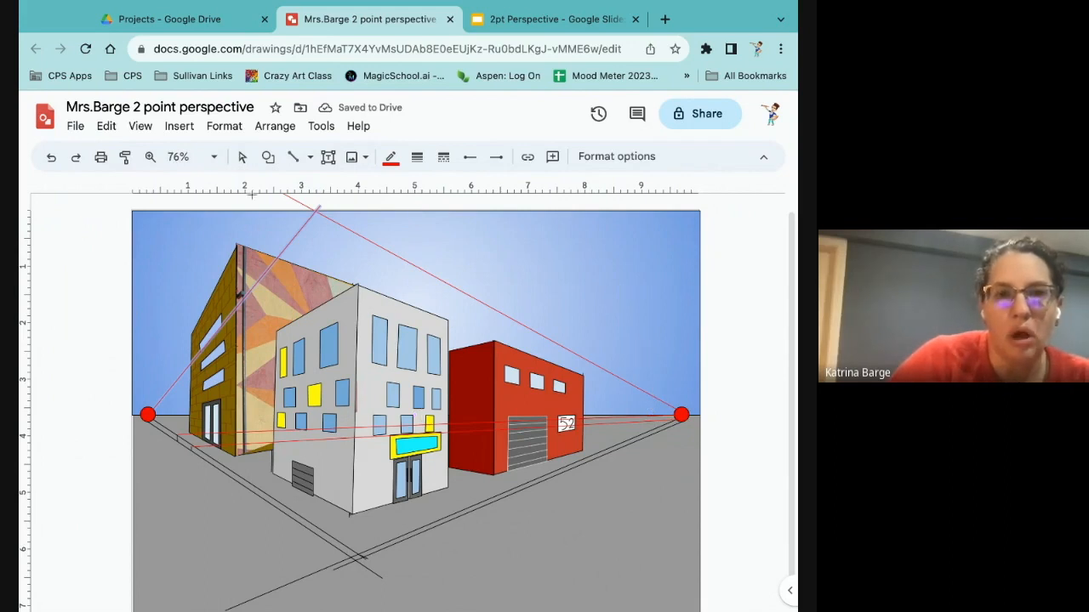
pyautogui.click(268, 158)
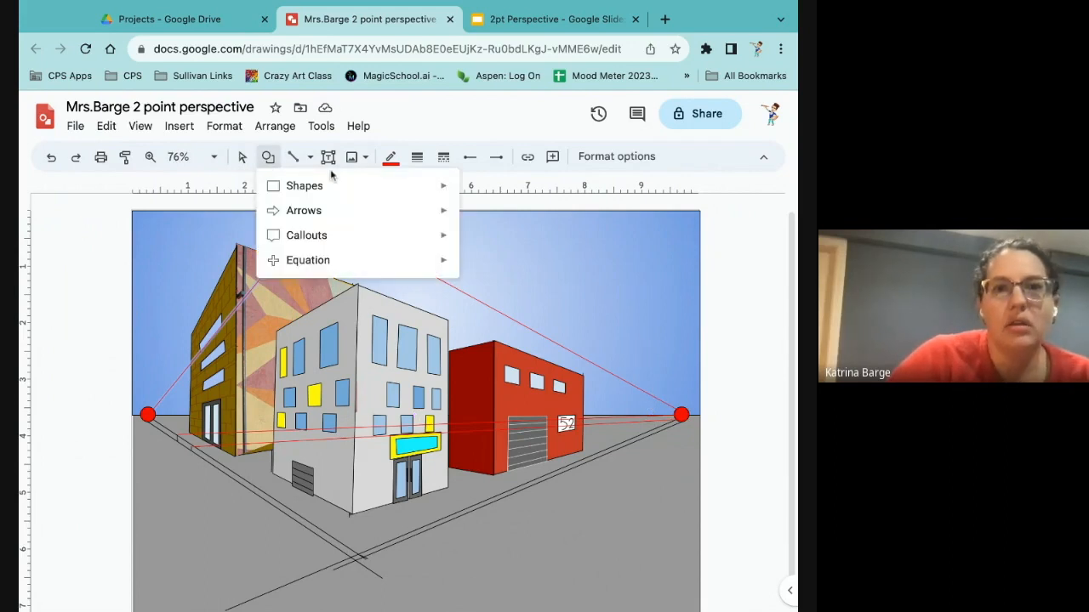
pyautogui.moveTo(440, 187)
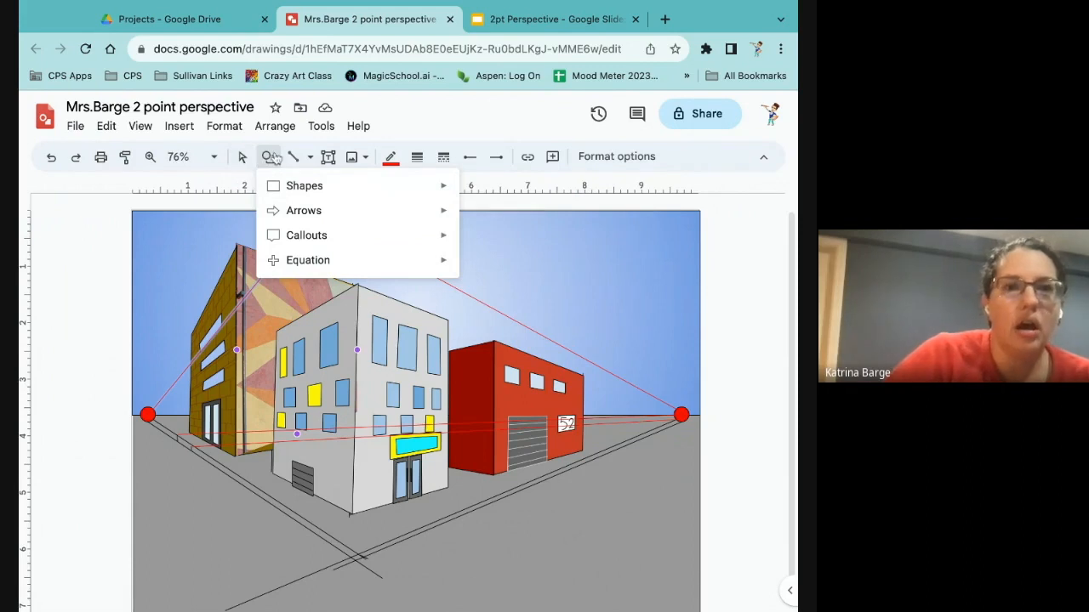
pyautogui.click(182, 128)
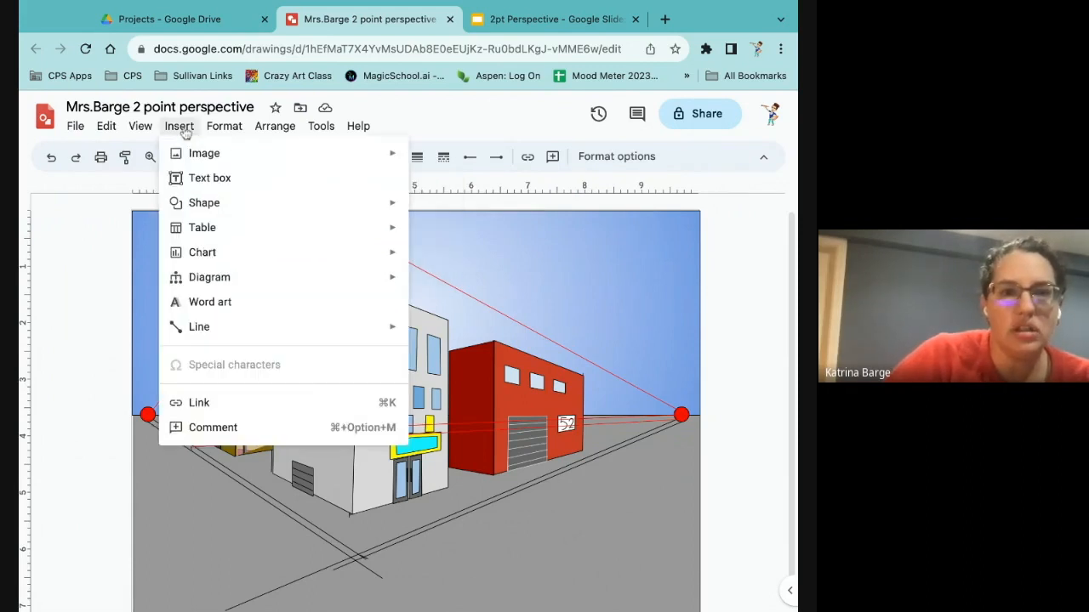
pyautogui.moveTo(186, 151)
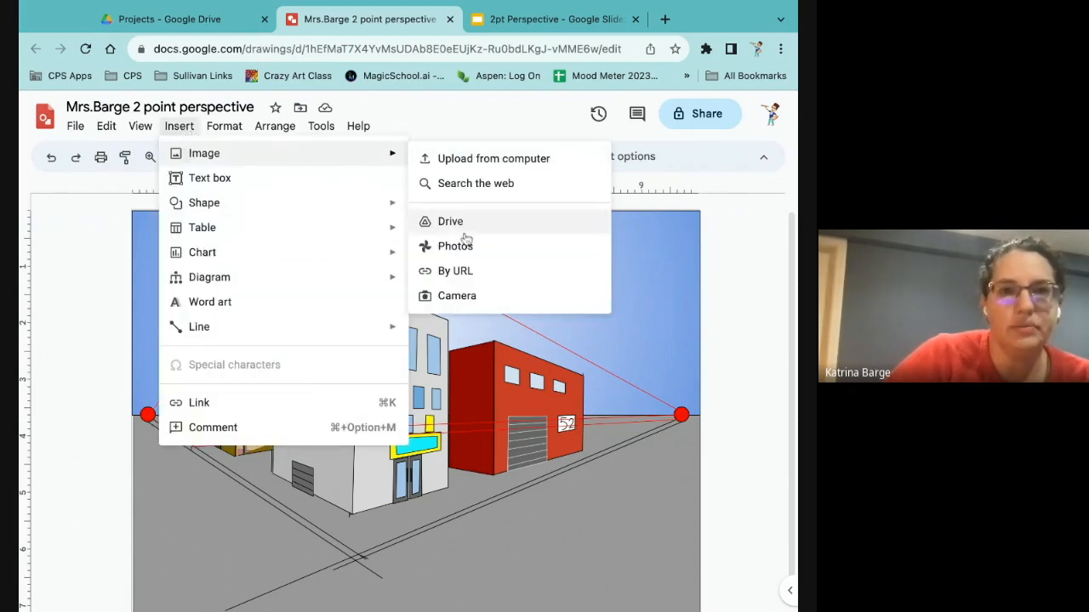
pyautogui.click(447, 183)
pyautogui.click(615, 158)
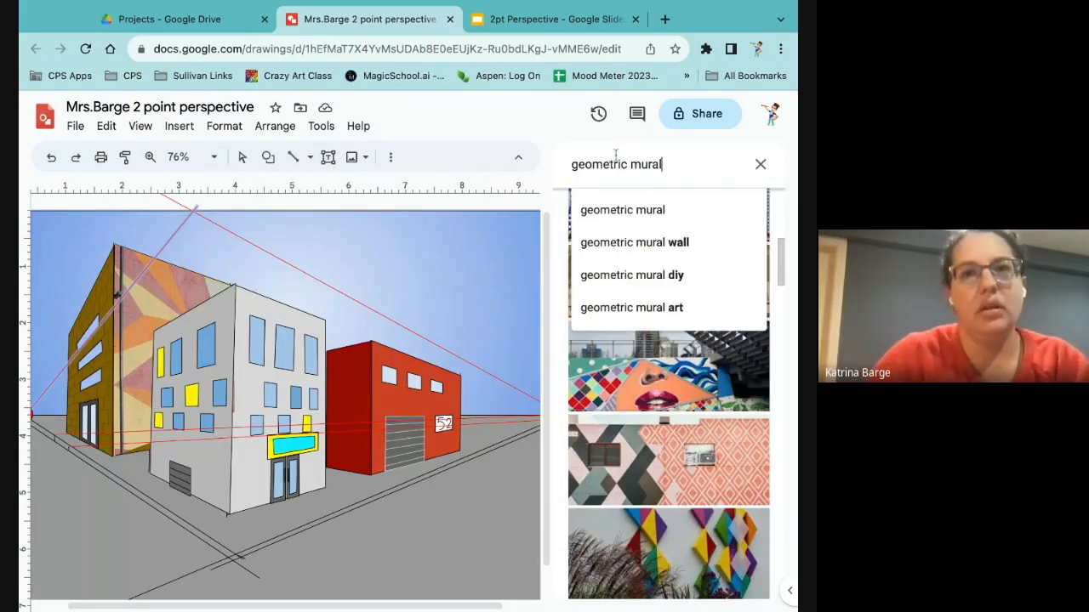
pyautogui.click(760, 167)
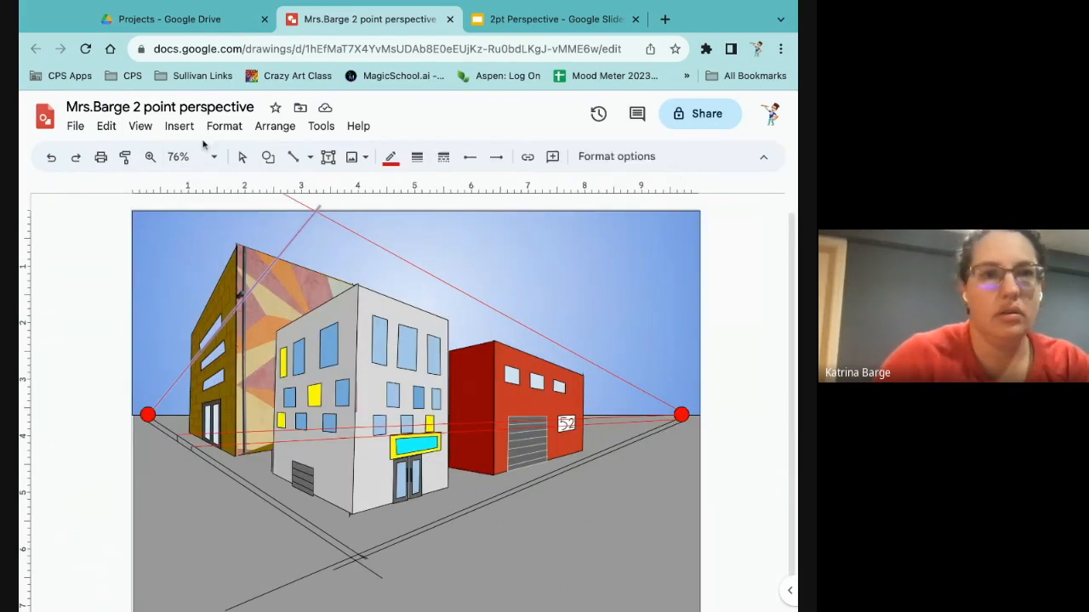
# Step: Search the web for "Tree Trunk" images to insert
pyautogui.click(180, 128)
pyautogui.moveTo(204, 155)
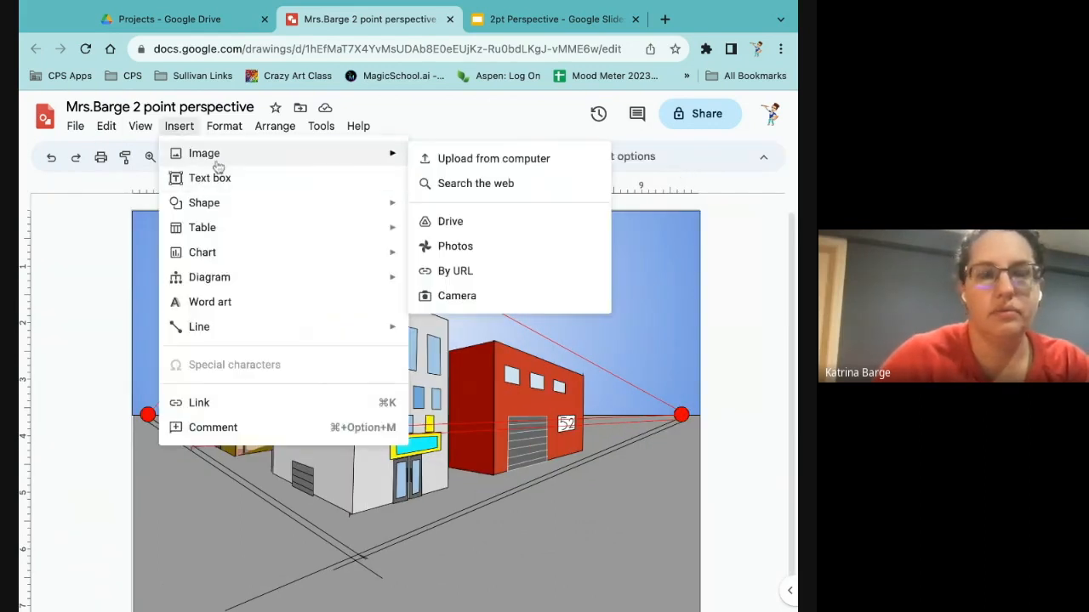
pyautogui.click(514, 183)
pyautogui.press('BackSpace')
pyautogui.press('BackSpace')
pyautogui.press('BackSpace')
pyautogui.press('BackSpace')
pyautogui.press('BackSpace')
pyautogui.press('BackSpace')
pyautogui.press('BackSpace')
pyautogui.press('BackSpace')
pyautogui.press('BackSpace')
pyautogui.press('BackSpace')
pyautogui.press('BackSpace')
pyautogui.press('BackSpace')
pyautogui.press('BackSpace')
pyautogui.write('Tree Tru')
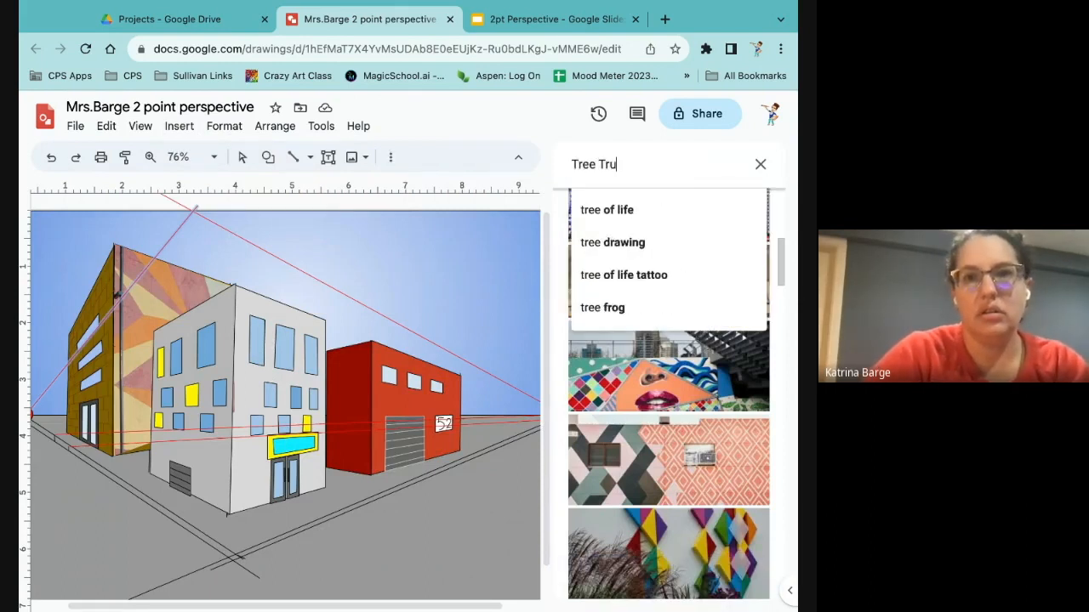
pyautogui.write('nk')
pyautogui.press('Return')
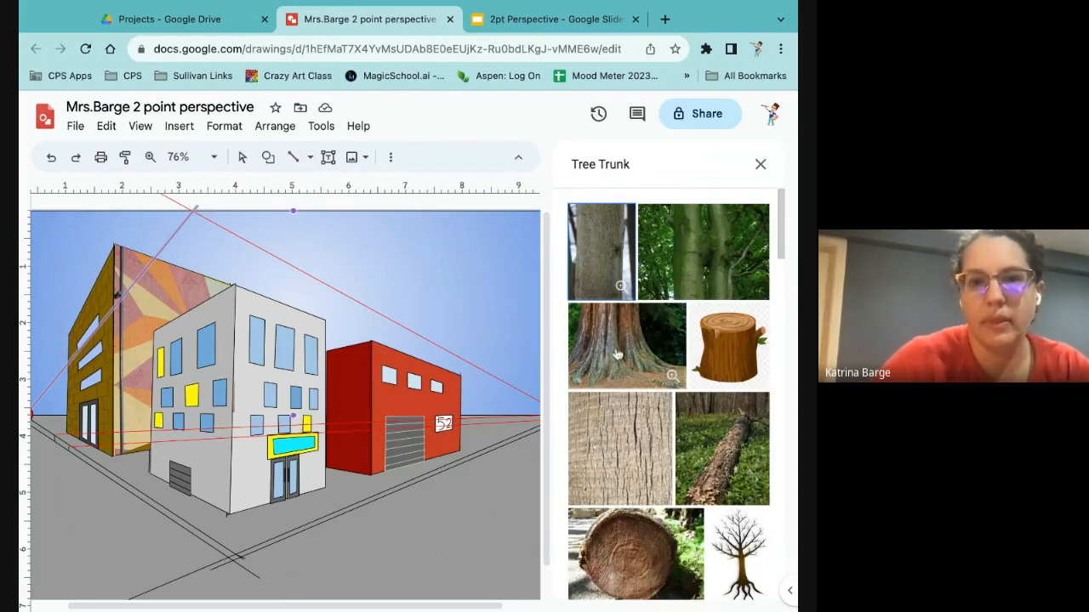
# Step: Insert the light cracked-bark texture picture from the search results and mask it with a rectangle shape
pyautogui.click(618, 431)
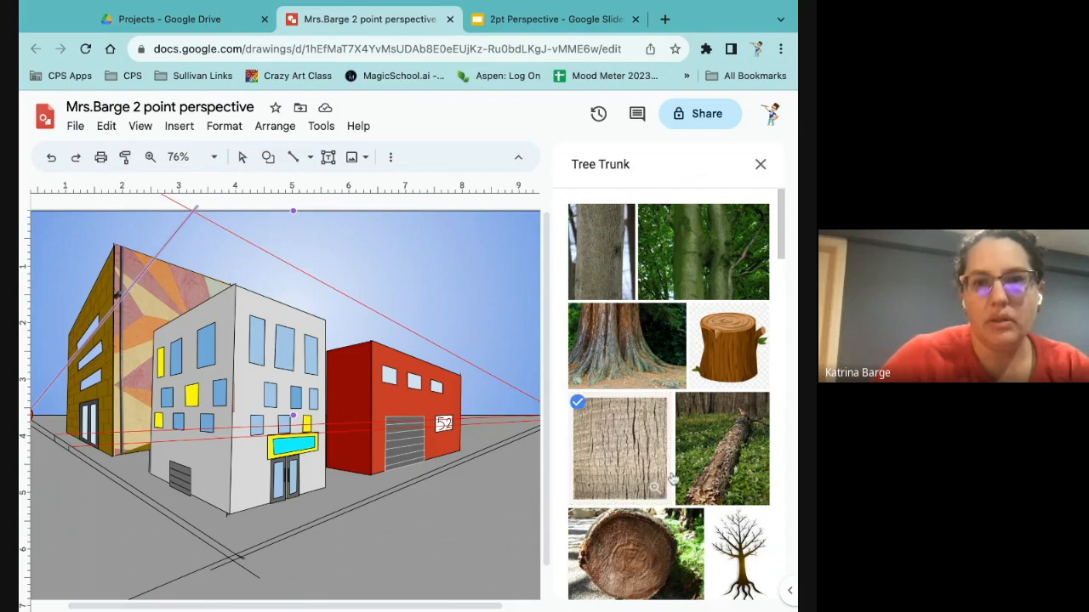
pyautogui.scroll(-4, 672, 479)
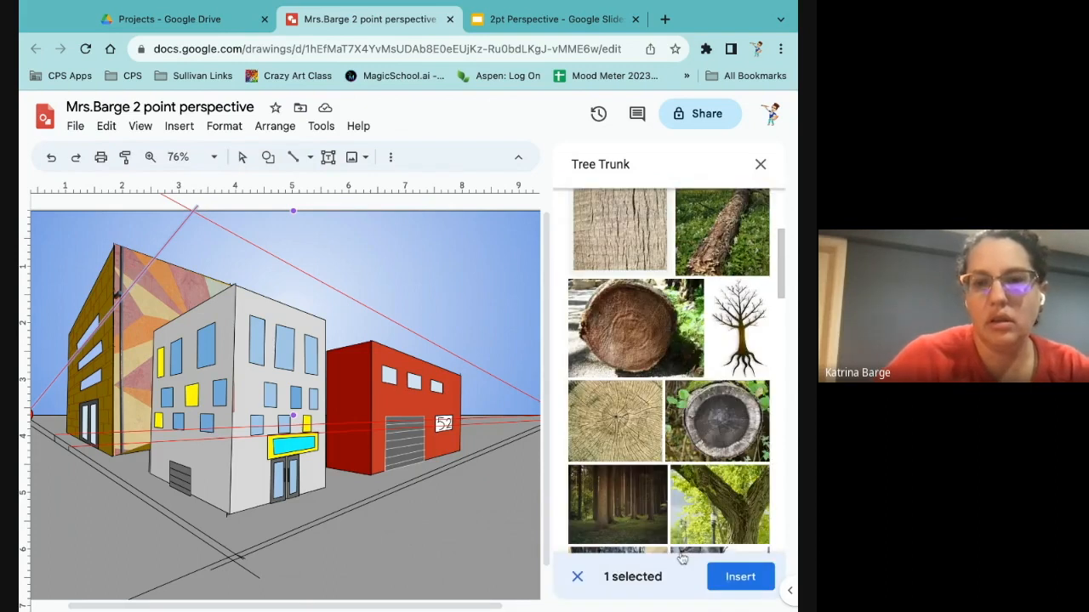
pyautogui.click(740, 576)
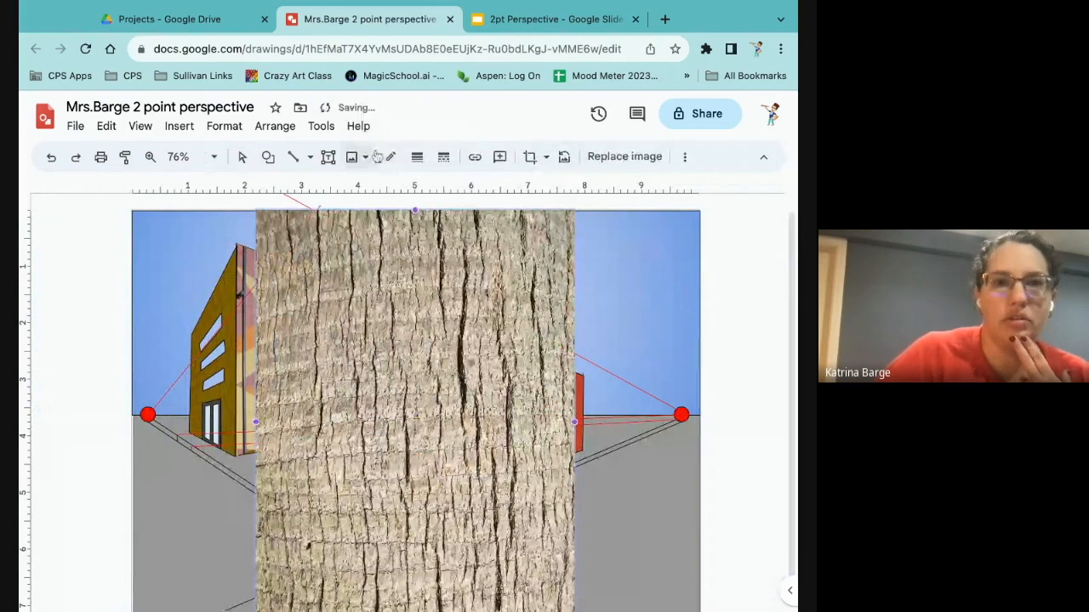
pyautogui.click(545, 160)
pyautogui.moveTo(549, 186)
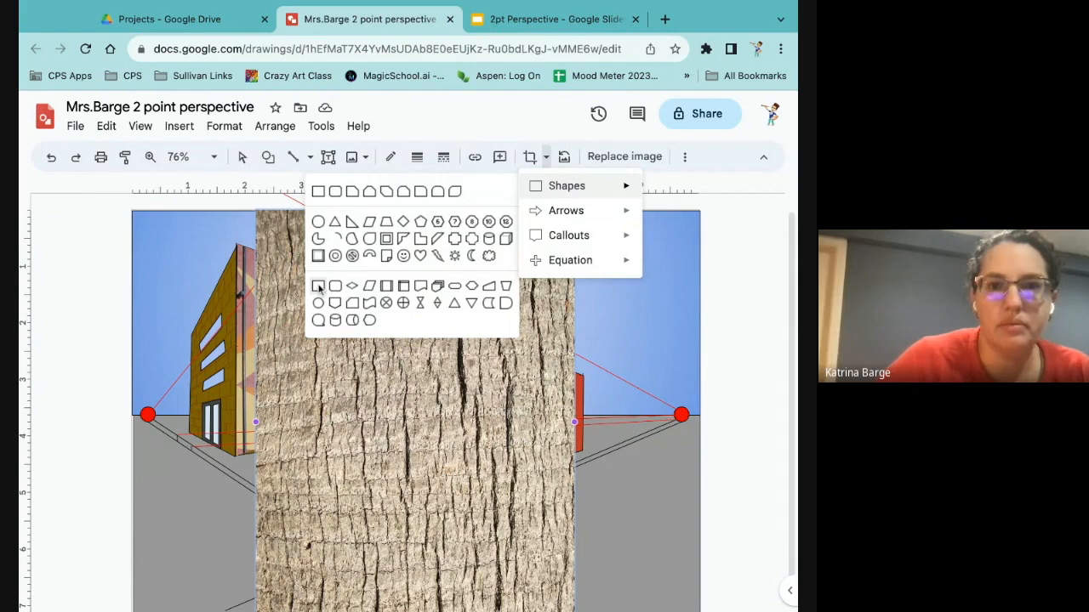
pyautogui.click(318, 287)
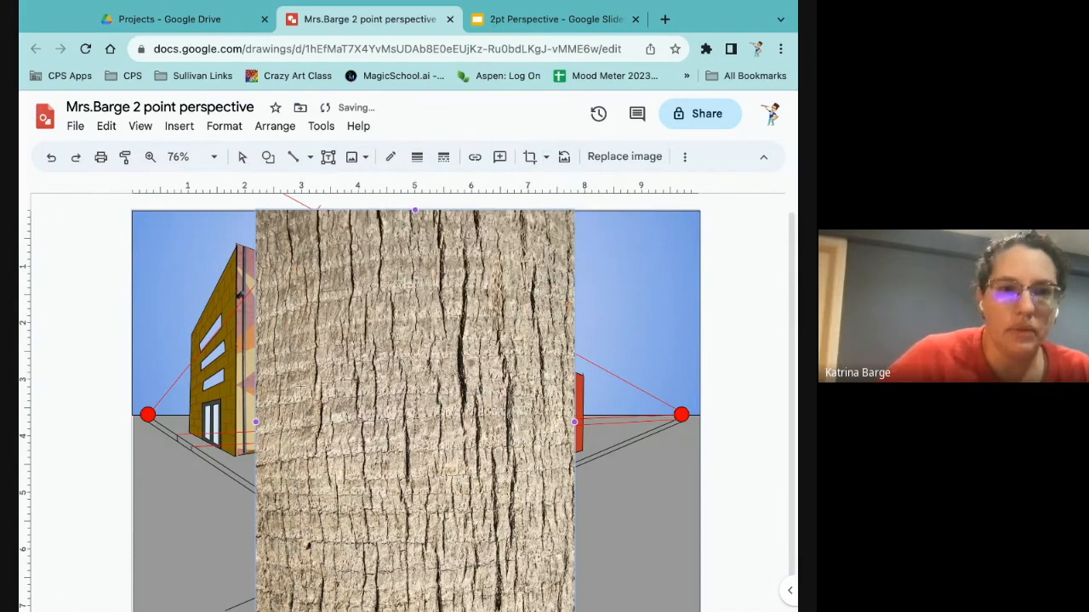
pyautogui.scroll(1, 301, 386)
pyautogui.moveTo(259, 252); pyautogui.dragTo(336, 326)
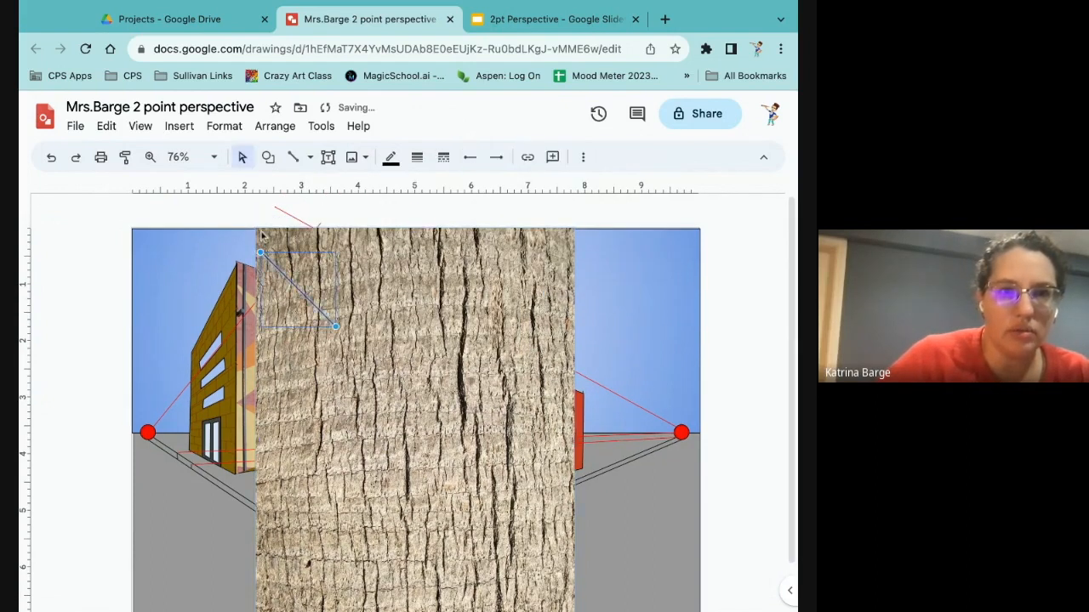
pyautogui.press('Escape')
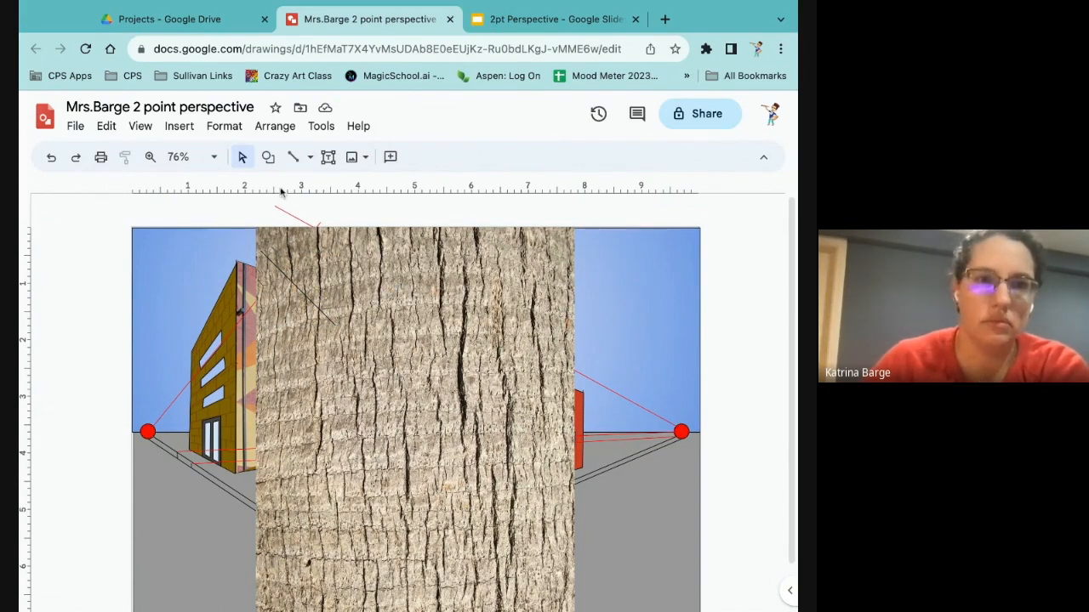
pyautogui.click(291, 288)
pyautogui.press('Delete')
# Step: Shrink the bark picture into a thin trunk about 0.8 in tall, standing across the horizon at about 9 in, beside the right vanishing point
pyautogui.click(285, 274)
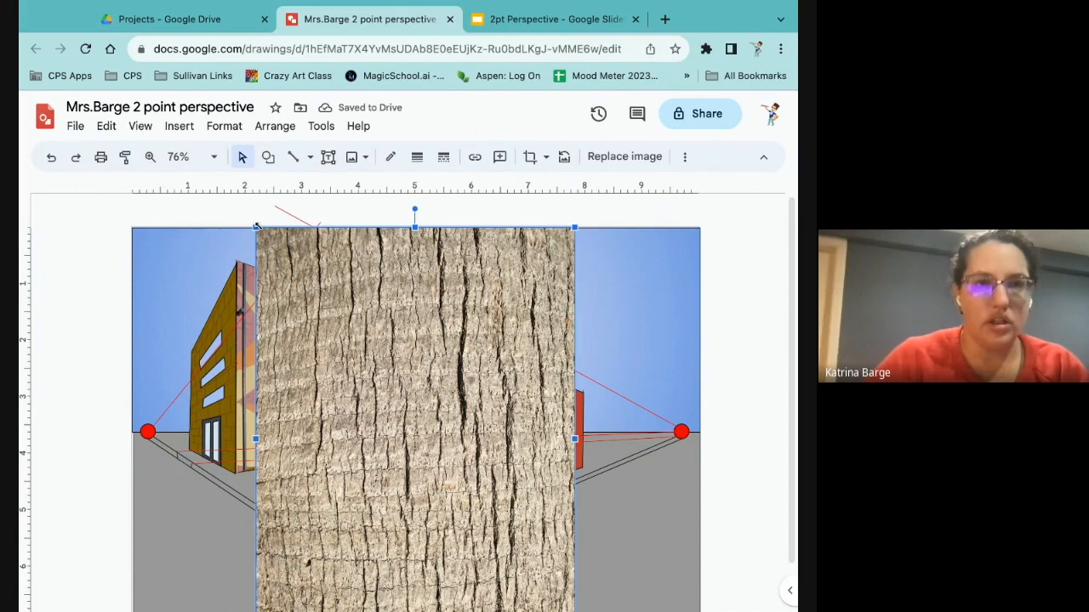
pyautogui.moveTo(256, 227); pyautogui.dragTo(660, 405)
pyautogui.moveTo(547, 576); pyautogui.dragTo(591, 459)
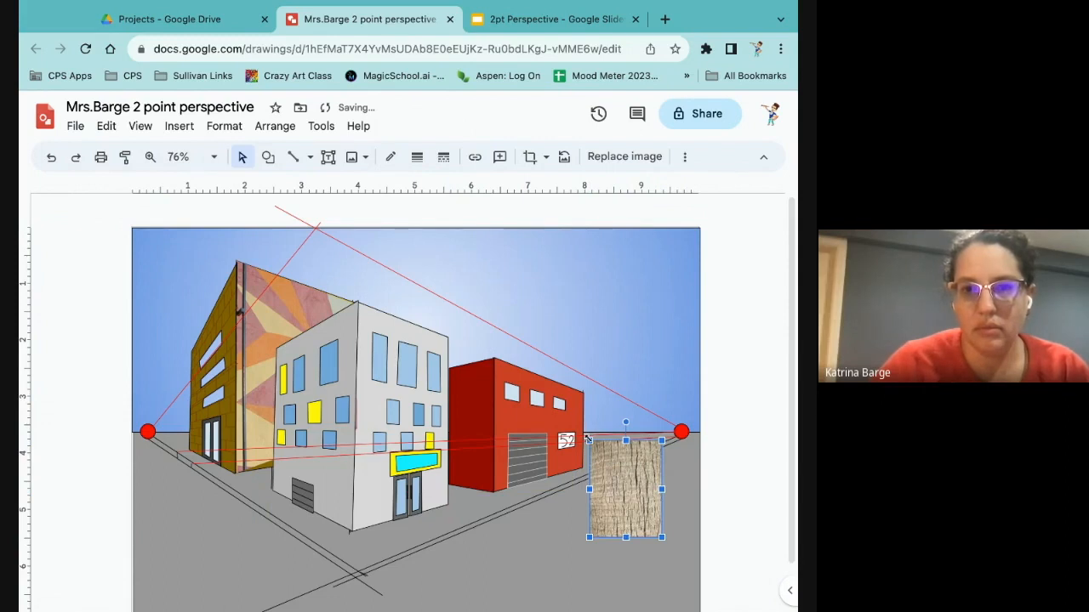
pyautogui.moveTo(587, 438); pyautogui.dragTo(627, 493)
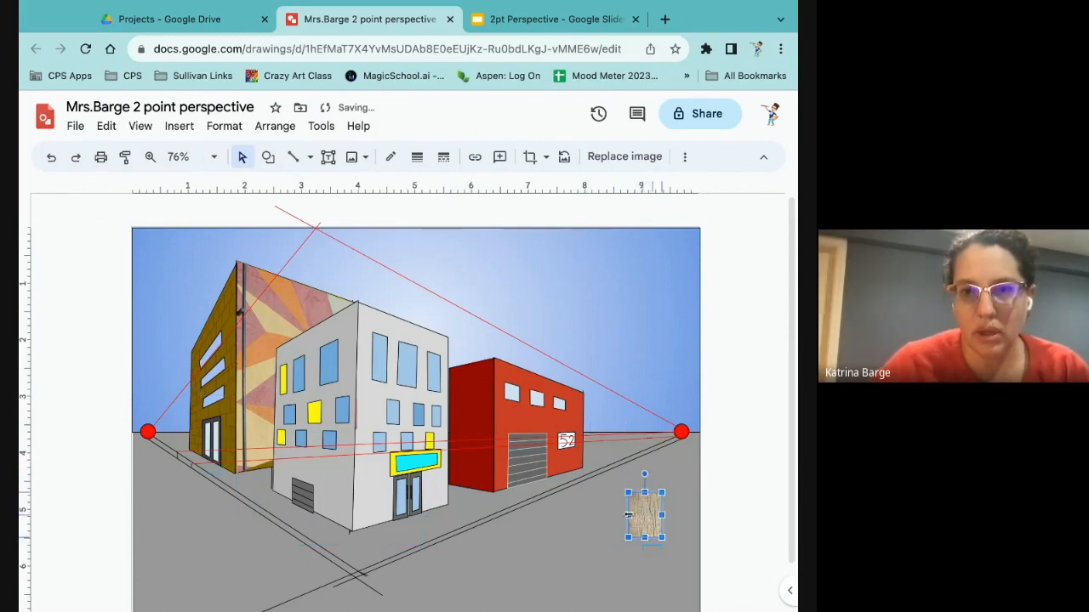
pyautogui.moveTo(628, 515); pyautogui.dragTo(639, 427)
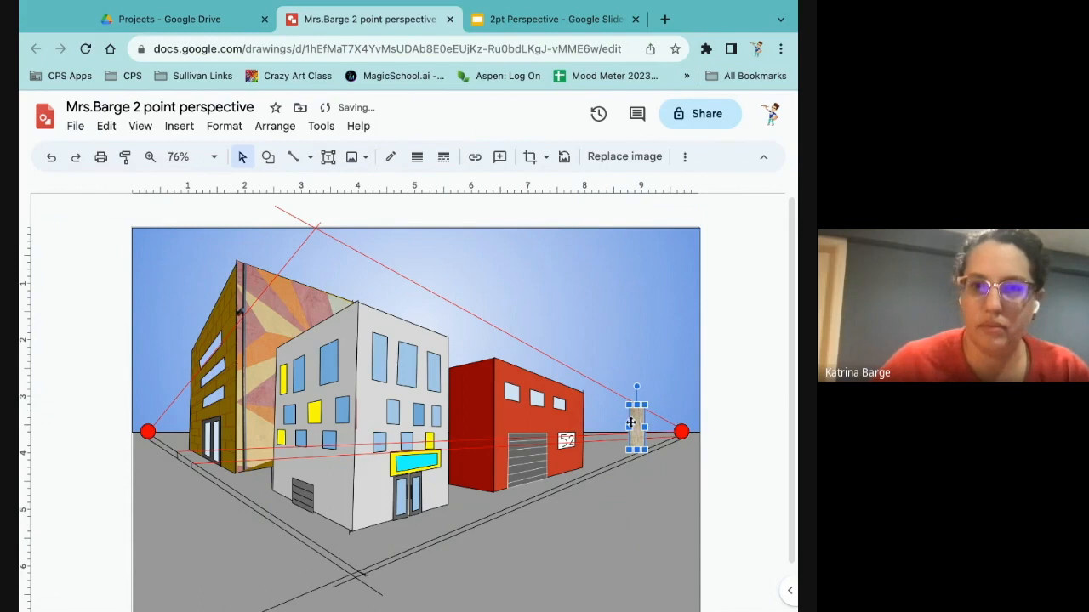
pyautogui.moveTo(628, 427); pyautogui.dragTo(637, 428)
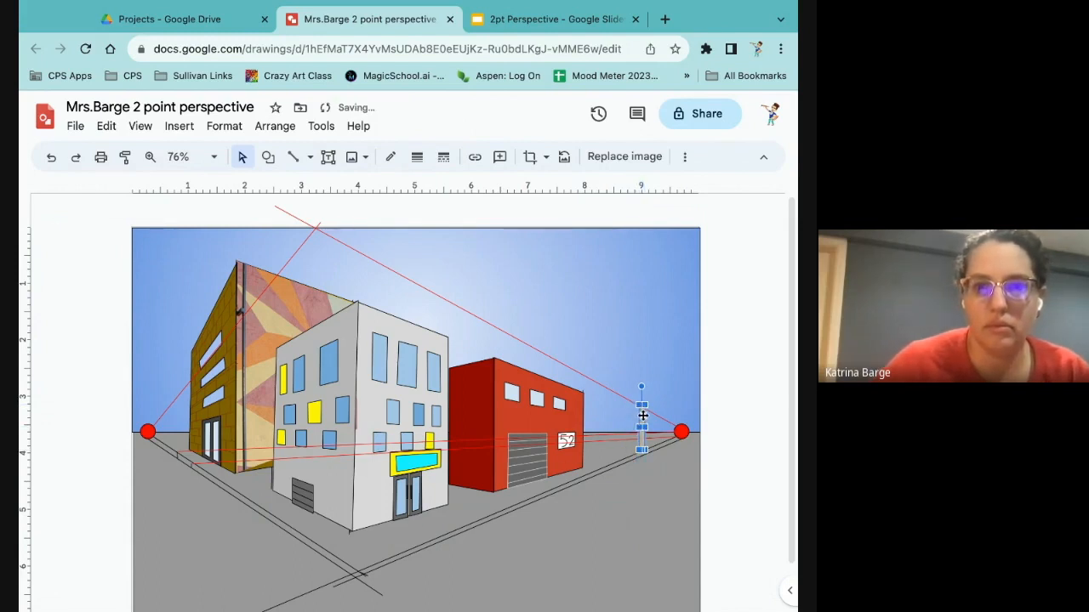
pyautogui.moveTo(643, 415); pyautogui.dragTo(637, 426)
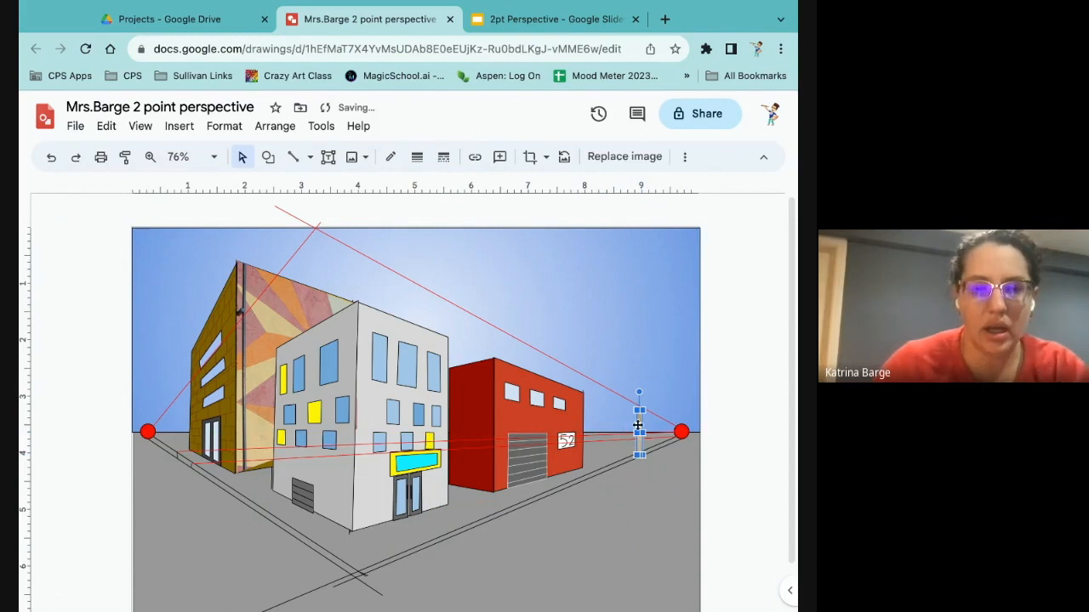
# Step: Paste a copy of the trunk beside the red building's right edge and stretch it to about 1.1 in tall
pyautogui.click(672, 469)
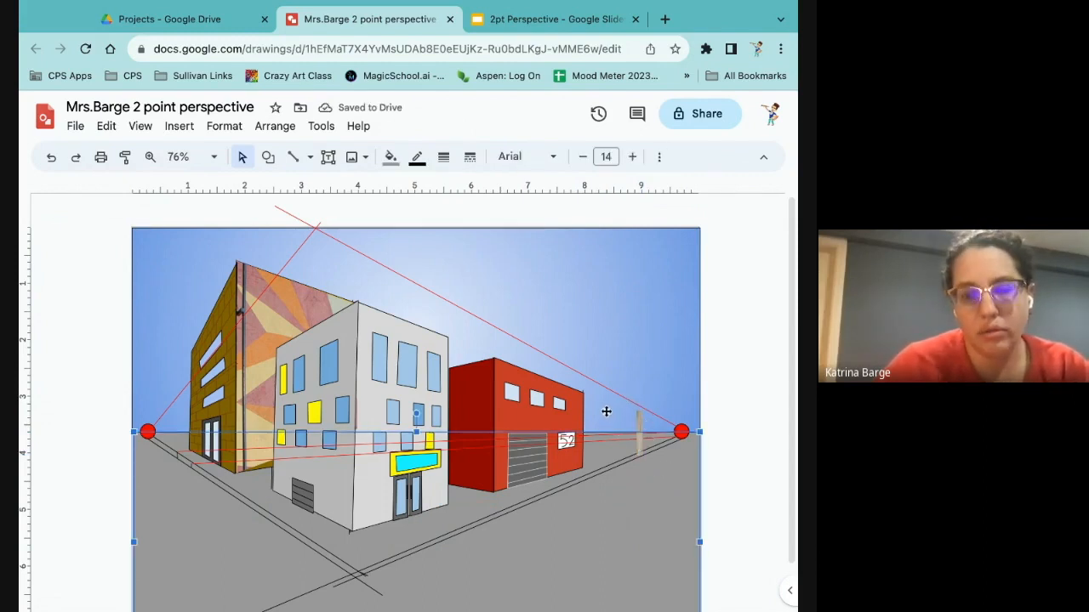
pyautogui.press('super+v')
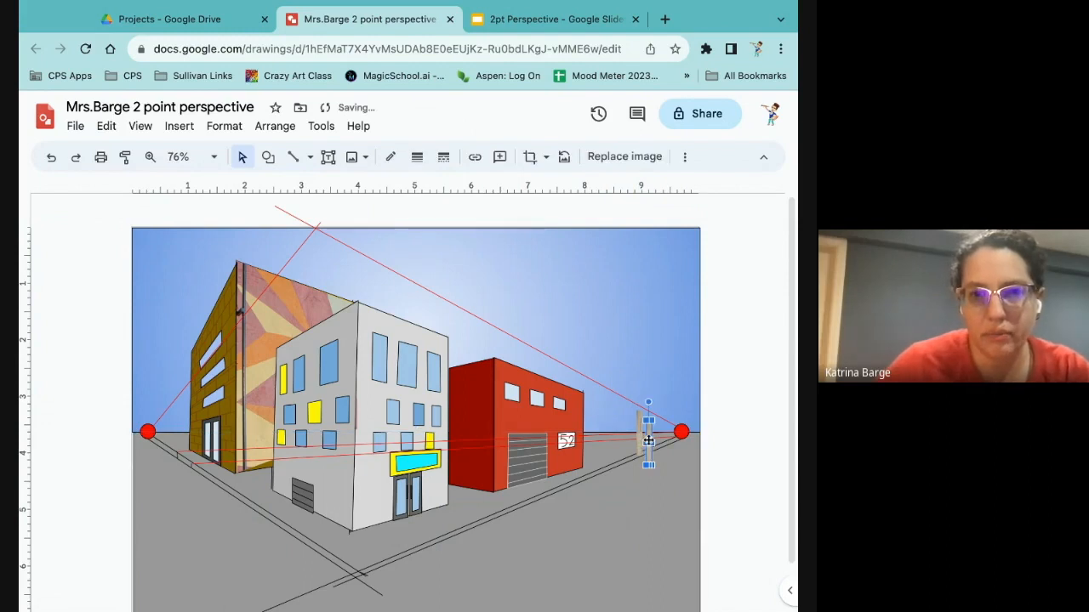
pyautogui.moveTo(648, 439); pyautogui.dragTo(598, 407)
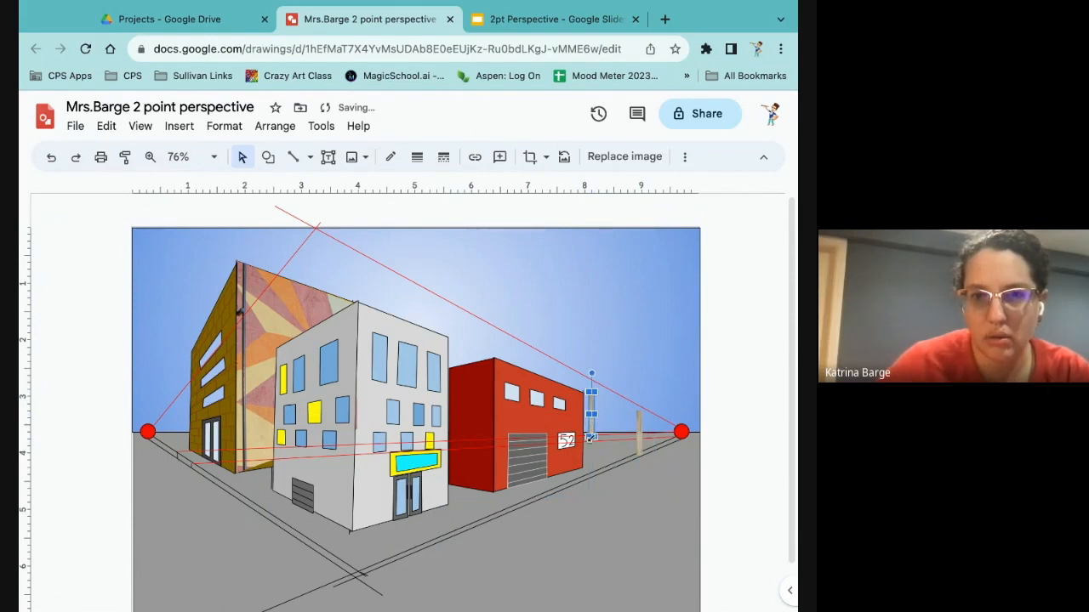
pyautogui.moveTo(591, 437); pyautogui.dragTo(591, 455)
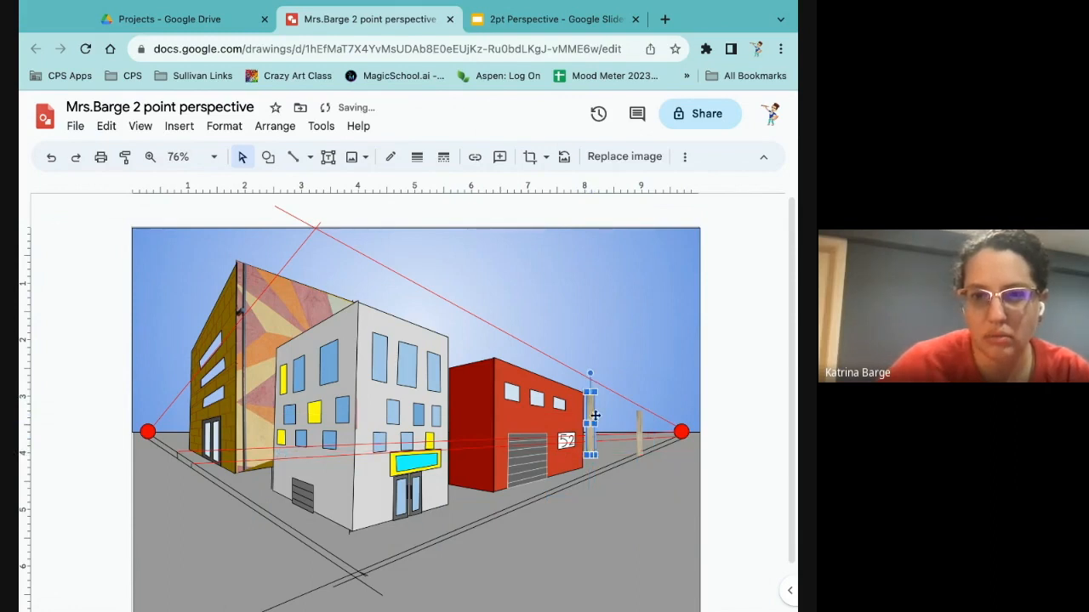
pyautogui.click(619, 340)
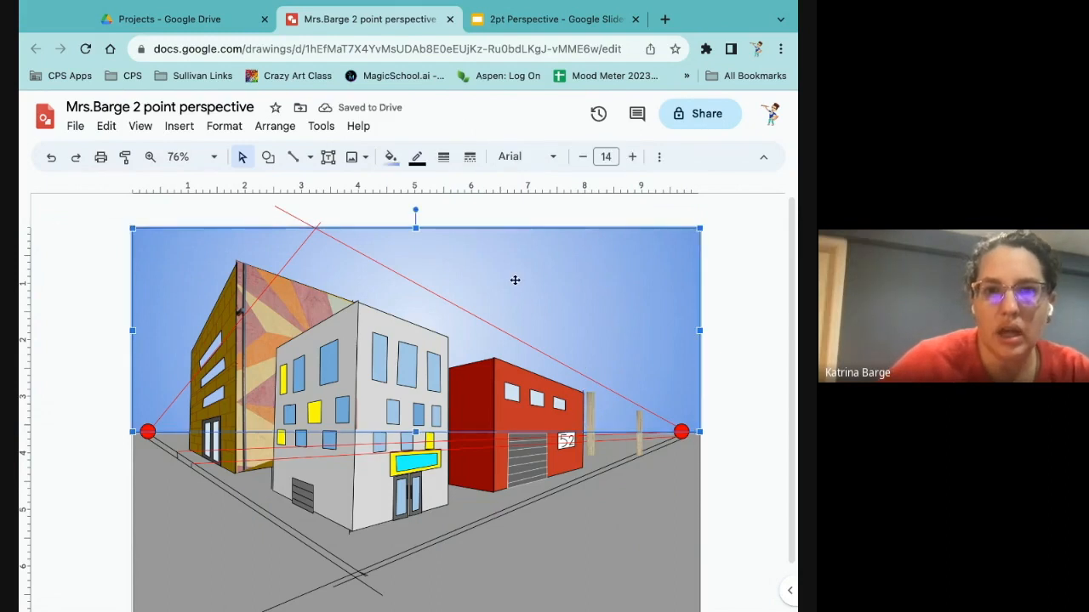
# Step: Search the web for "Tree Leaves" images to insert
pyautogui.click(340, 219)
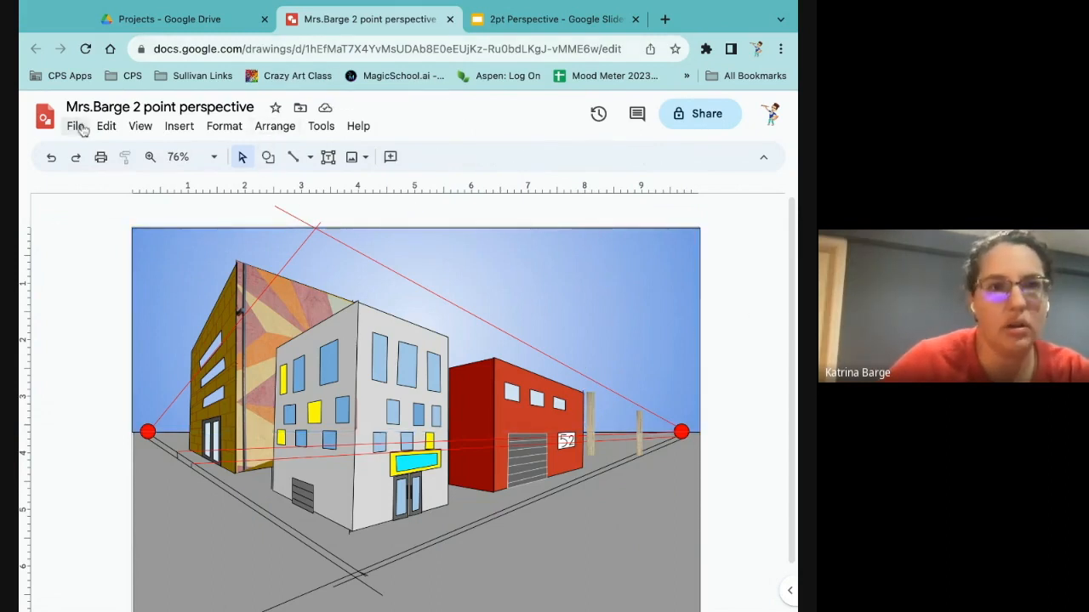
pyautogui.click(180, 129)
pyautogui.moveTo(221, 153)
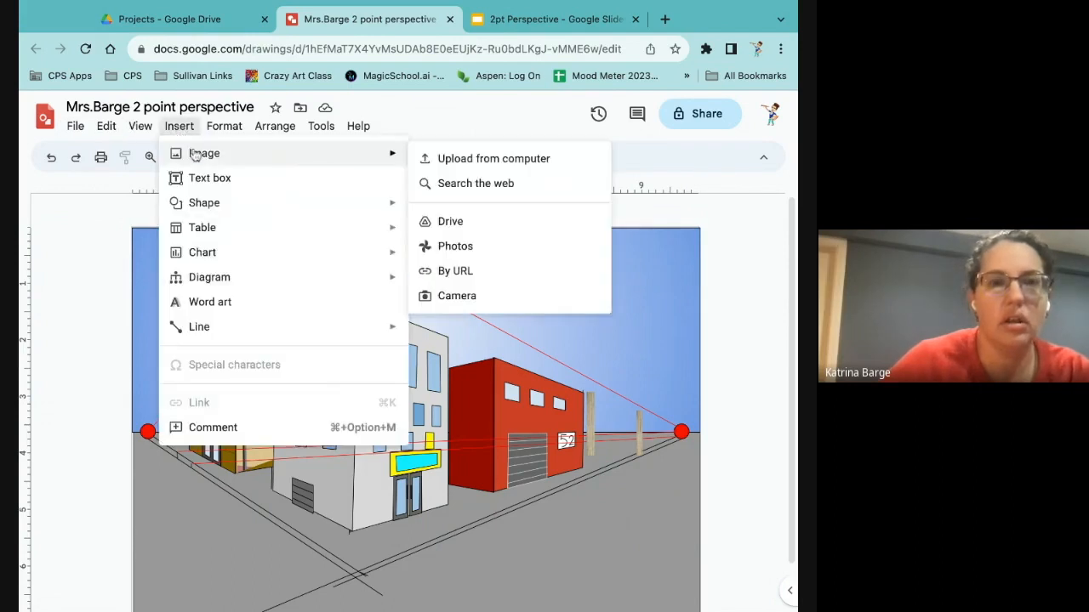
pyautogui.click(467, 186)
pyautogui.moveTo(630, 164); pyautogui.dragTo(606, 164)
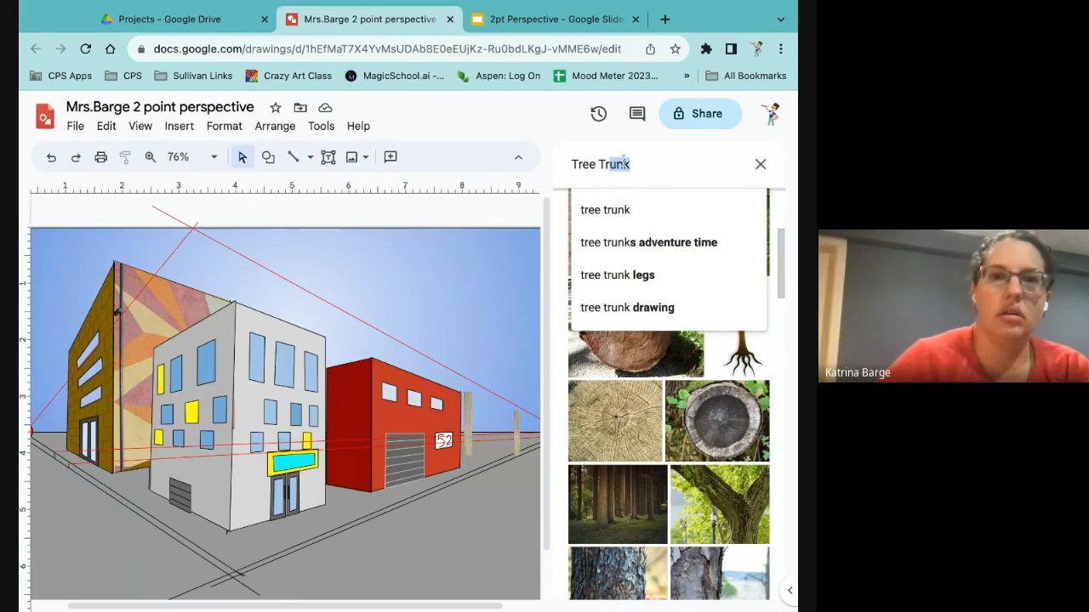
pyautogui.tripleClick(644, 165)
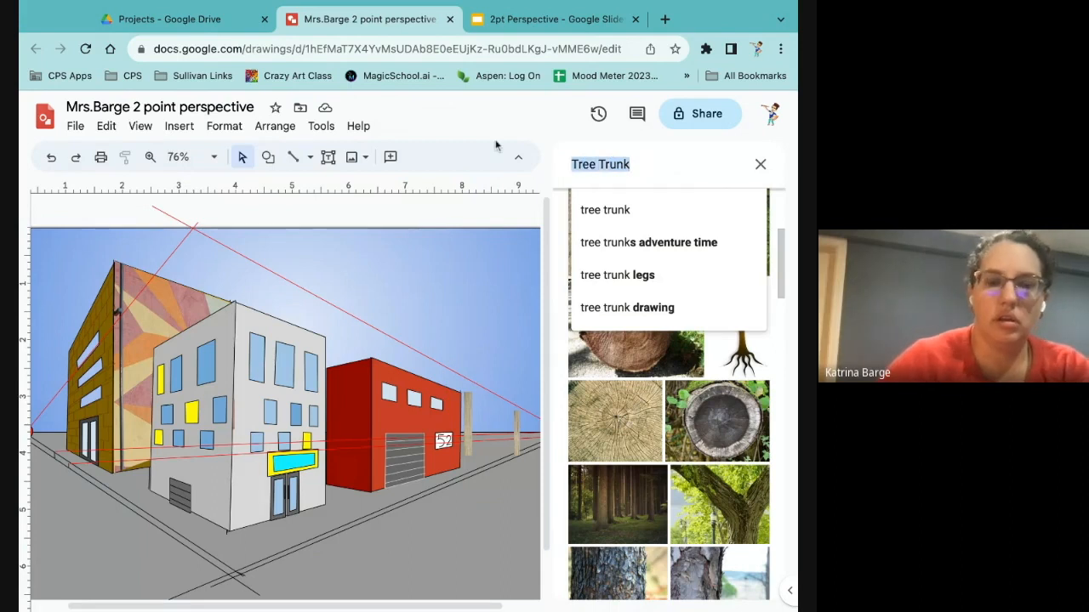
pyautogui.write('Tree Leaves')
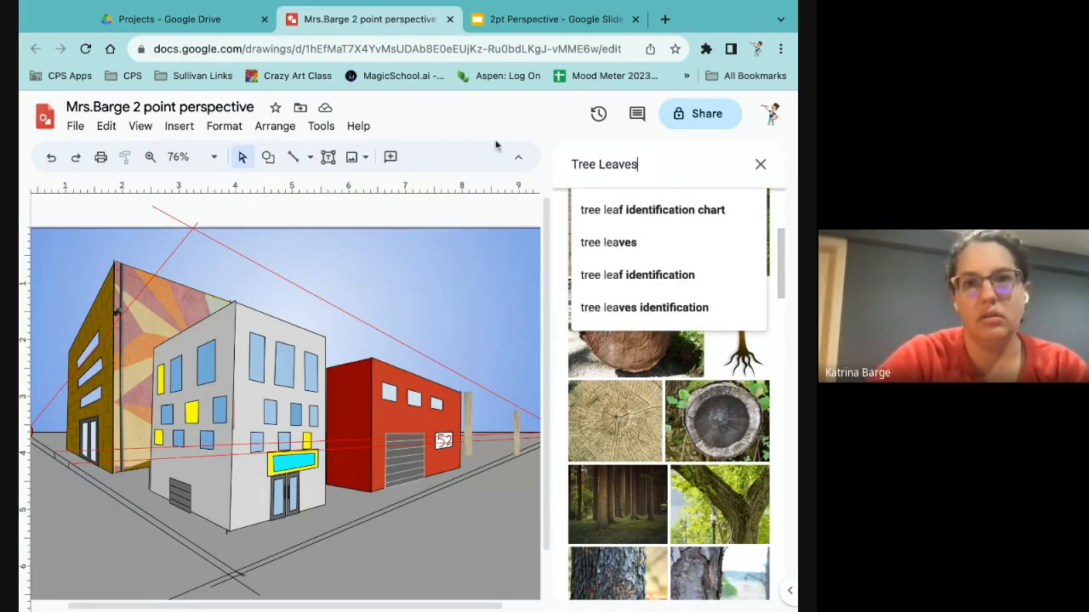
pyautogui.press('Return')
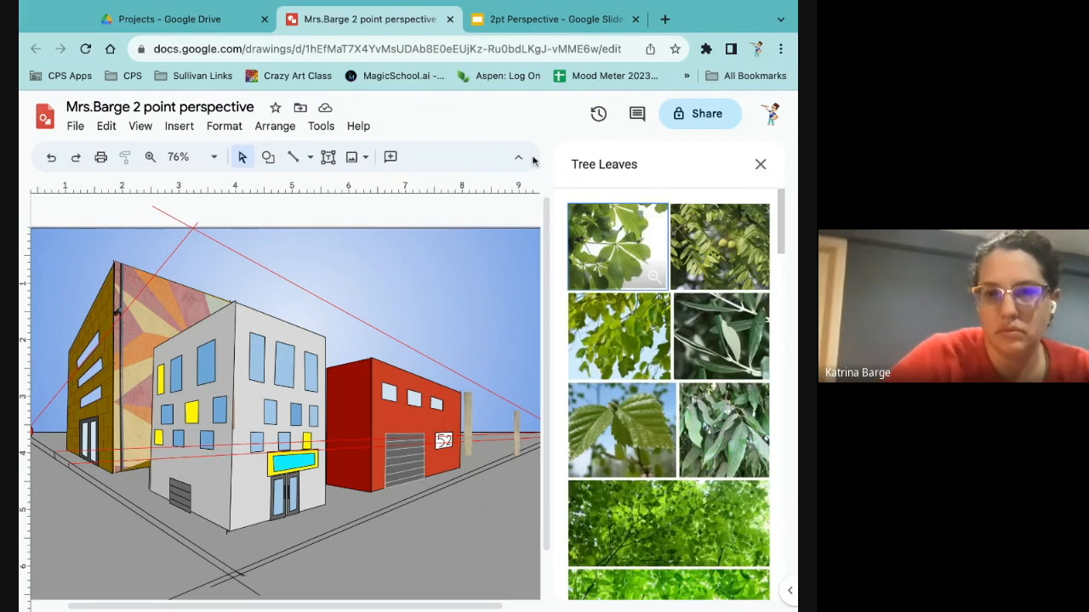
# Step: Insert the wide bright-green leaf canopy picture from the search results and mask it with a cloud shape
pyautogui.click(693, 523)
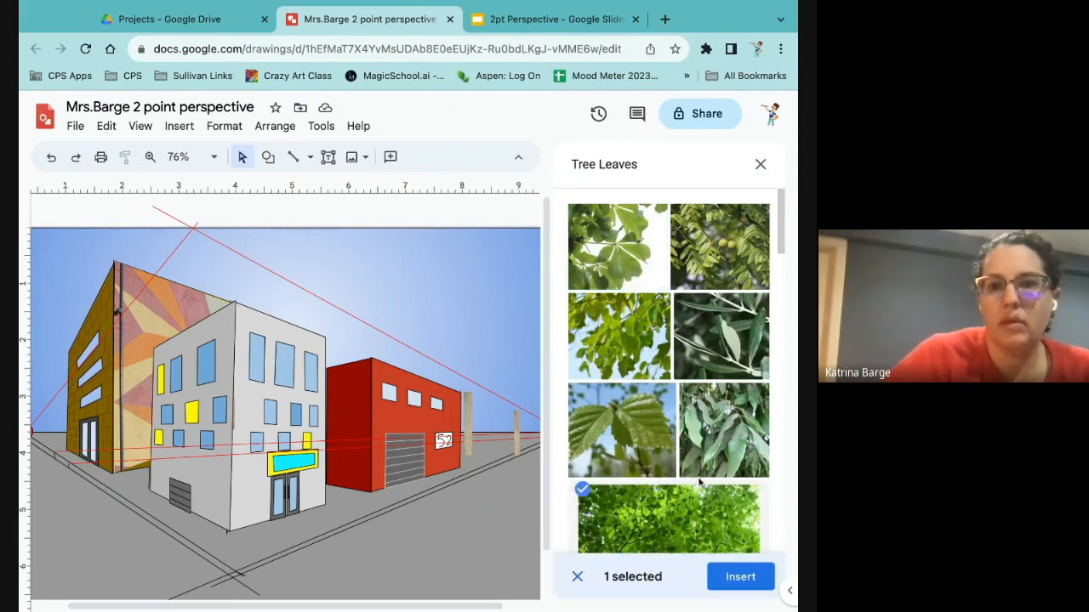
pyautogui.click(737, 575)
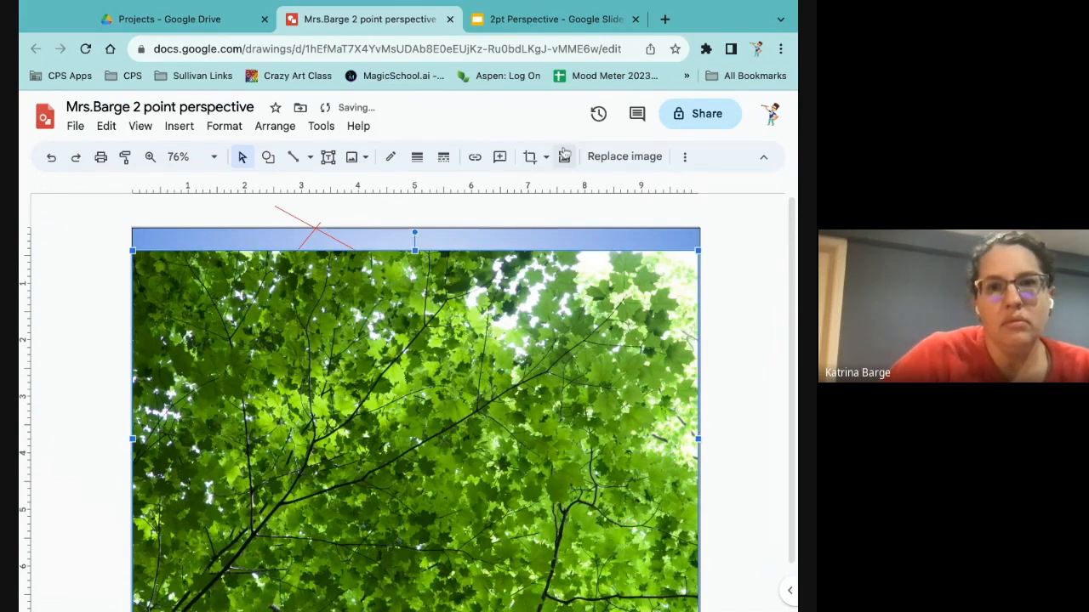
pyautogui.click(546, 158)
pyautogui.moveTo(551, 187)
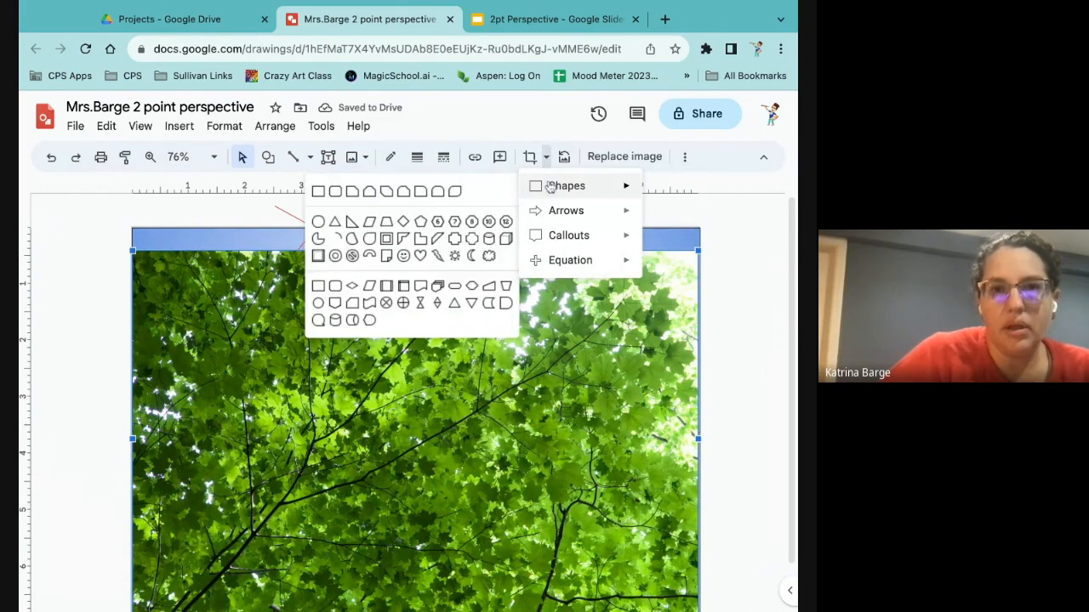
pyautogui.click(489, 257)
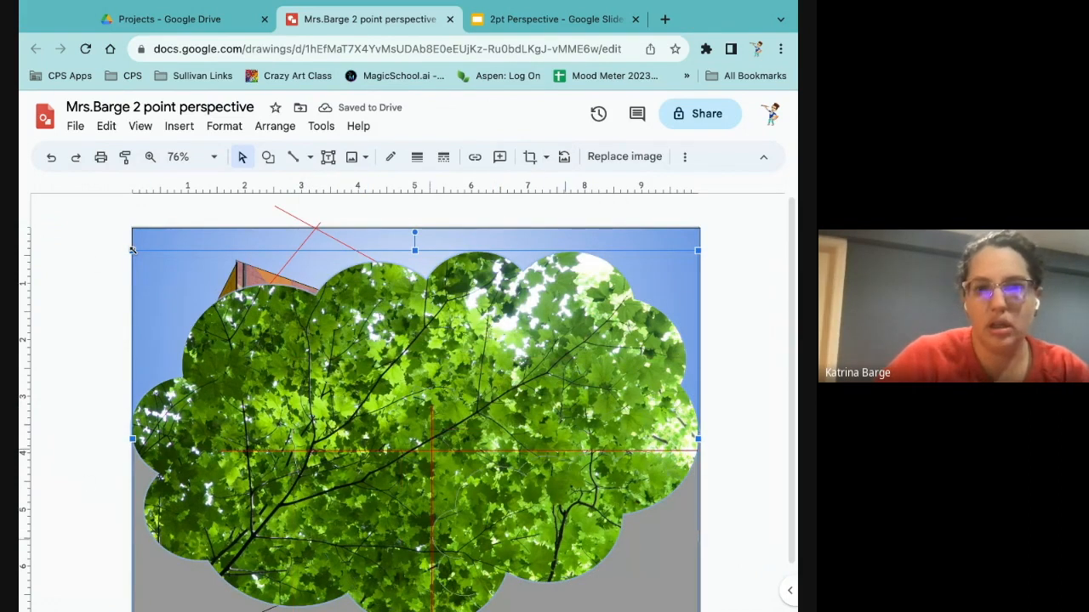
# Step: Shrink the cloud-shaped foliage to about 0.5 in wide and place it on top of the small trunk nearest the right vanishing point
pyautogui.moveTo(501, 494); pyautogui.dragTo(524, 512)
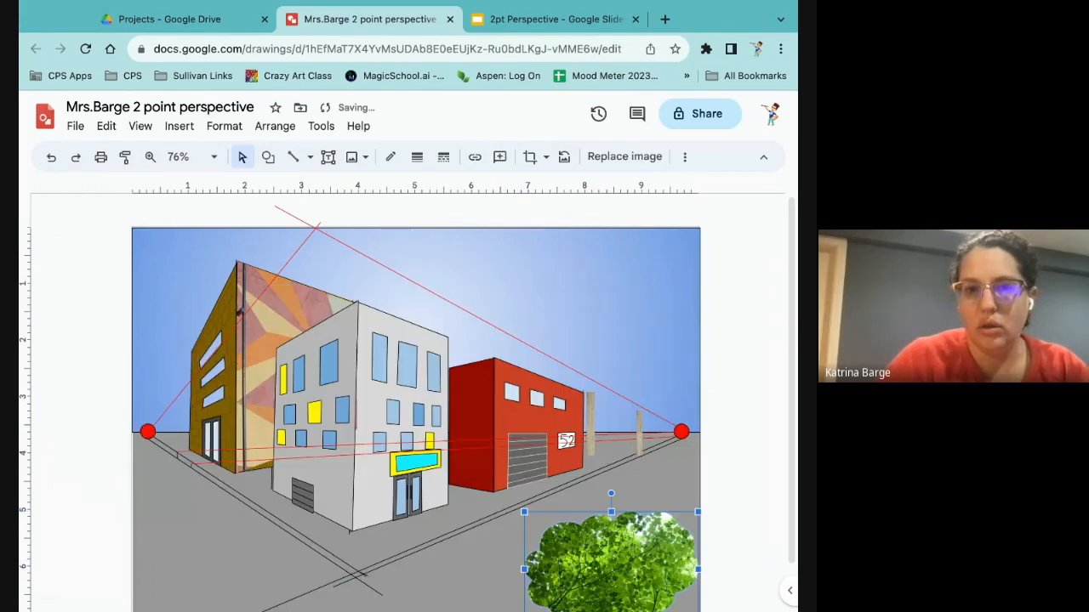
pyautogui.moveTo(629, 574); pyautogui.dragTo(612, 461)
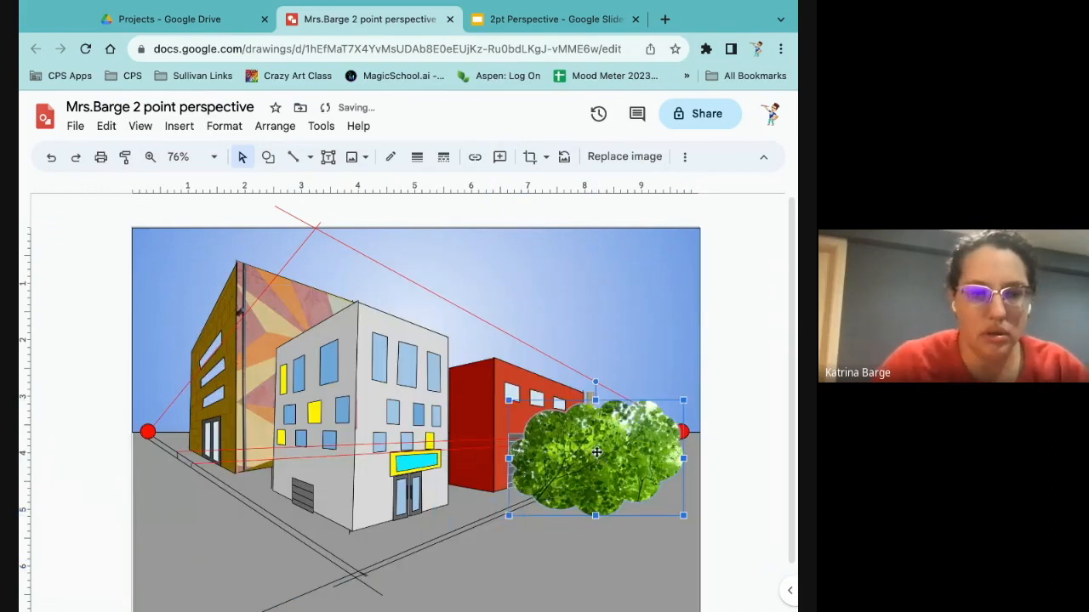
pyautogui.moveTo(509, 399); pyautogui.dragTo(646, 413)
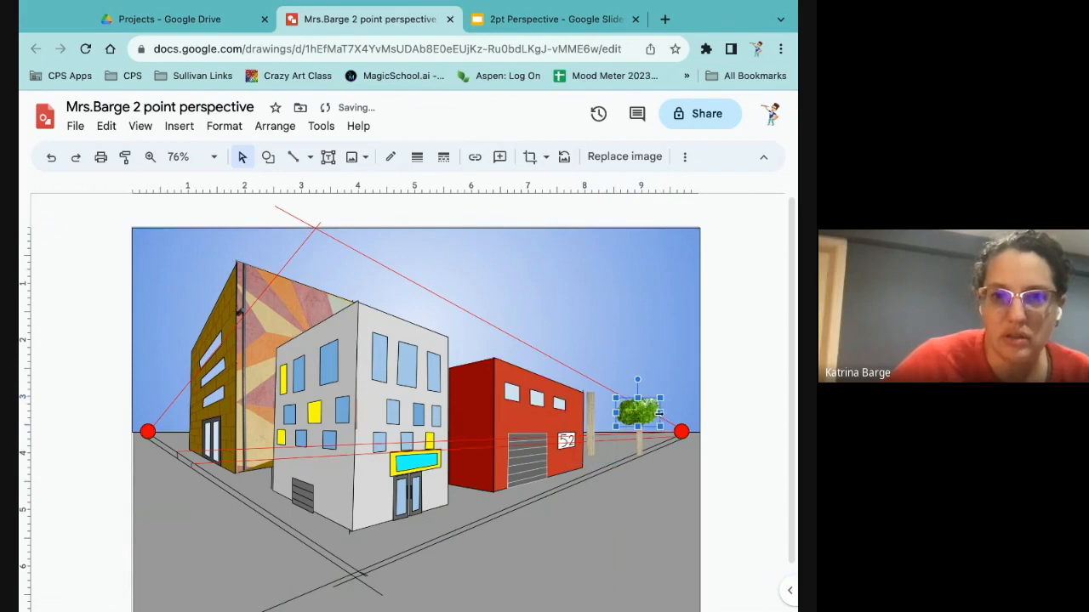
pyautogui.moveTo(660, 397); pyautogui.dragTo(644, 415)
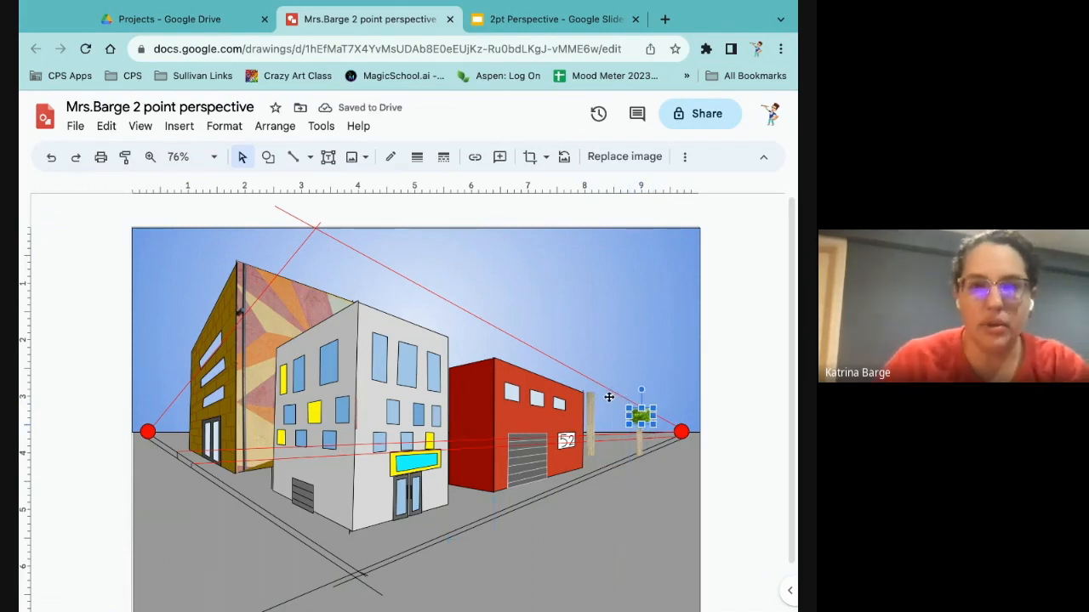
# Step: Paste a copy of the foliage onto the trunk beside the red building and enlarge it to about 0.8 in wide
pyautogui.click(590, 393)
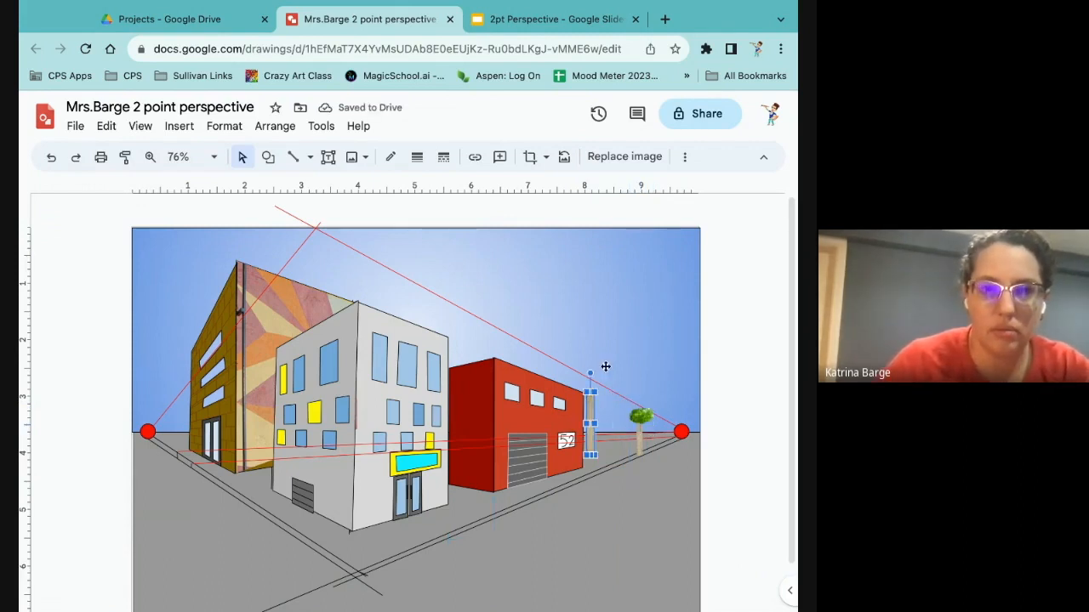
pyautogui.click(604, 355)
pyautogui.hotkey('ctrl', 'v')
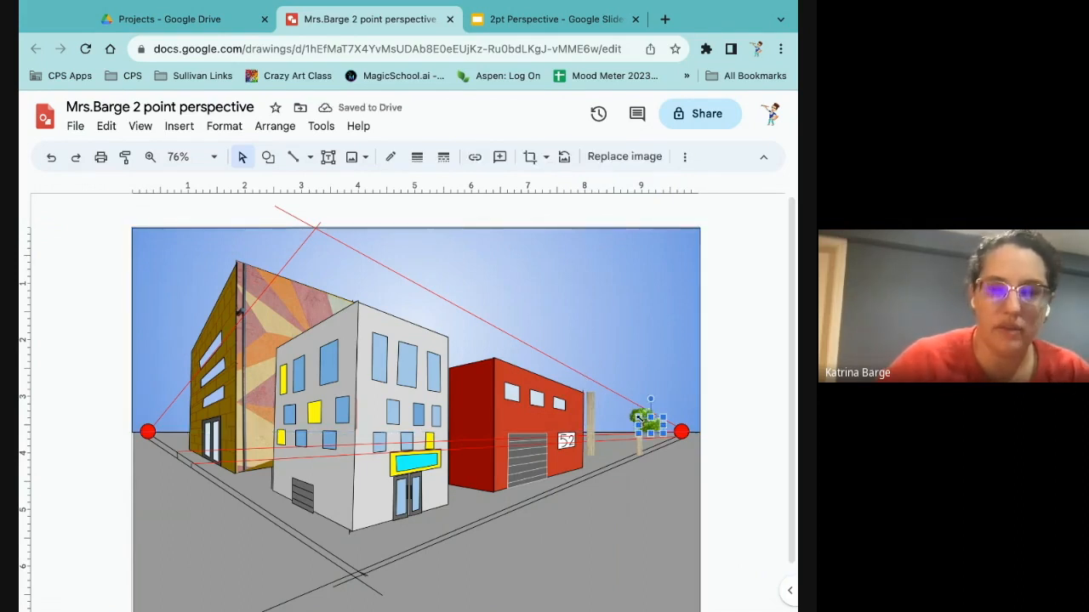
pyautogui.moveTo(638, 417); pyautogui.dragTo(594, 401)
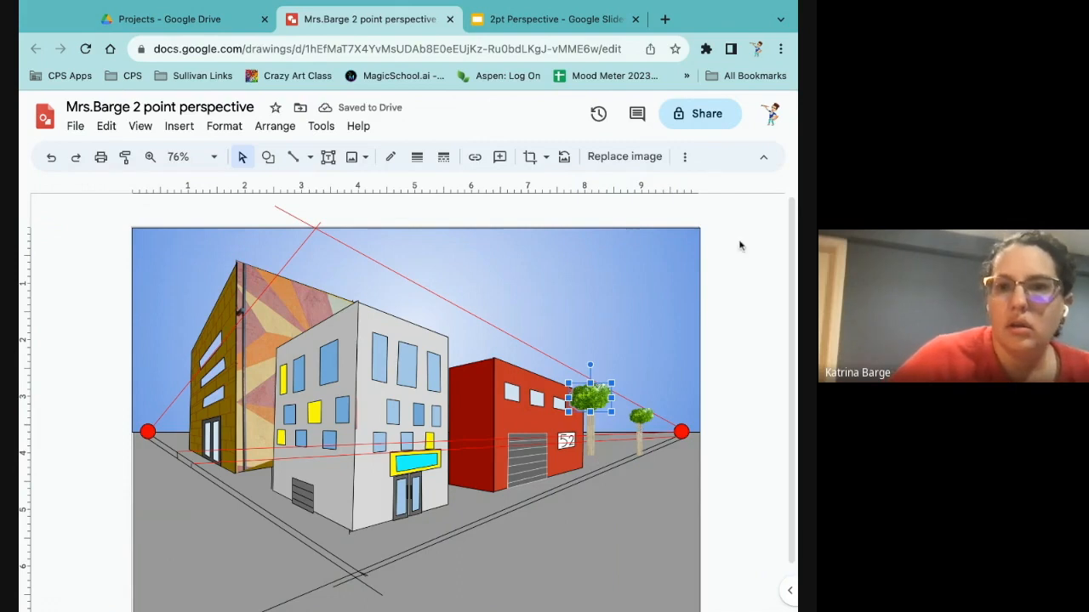
pyautogui.click(741, 282)
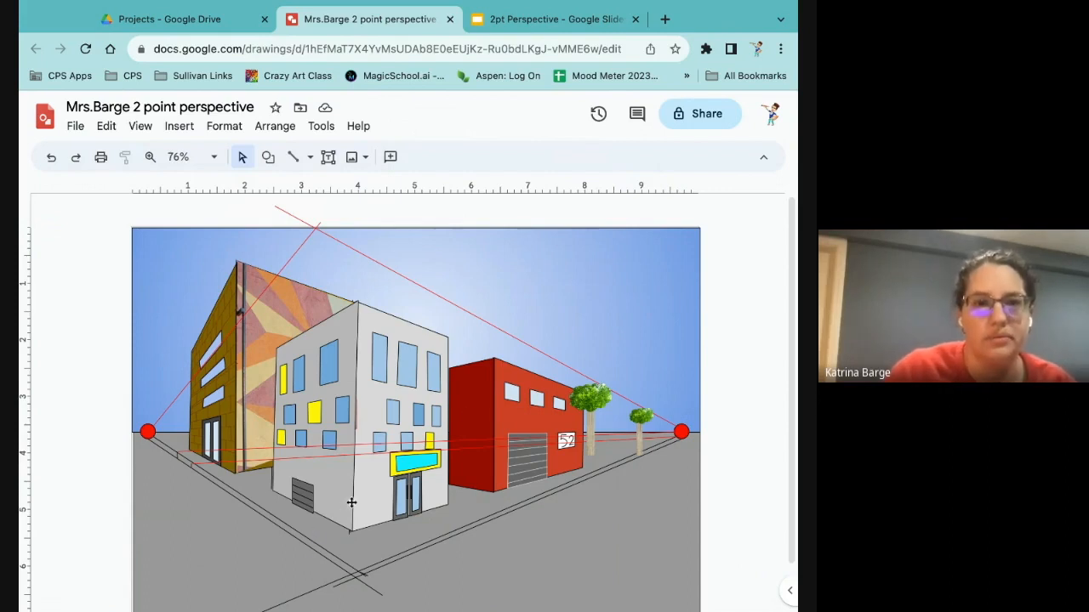
pyautogui.scroll(-1, 416, 408)
pyautogui.moveTo(682, 422); pyautogui.dragTo(283, 511)
pyautogui.moveTo(148, 423); pyautogui.dragTo(681, 423)
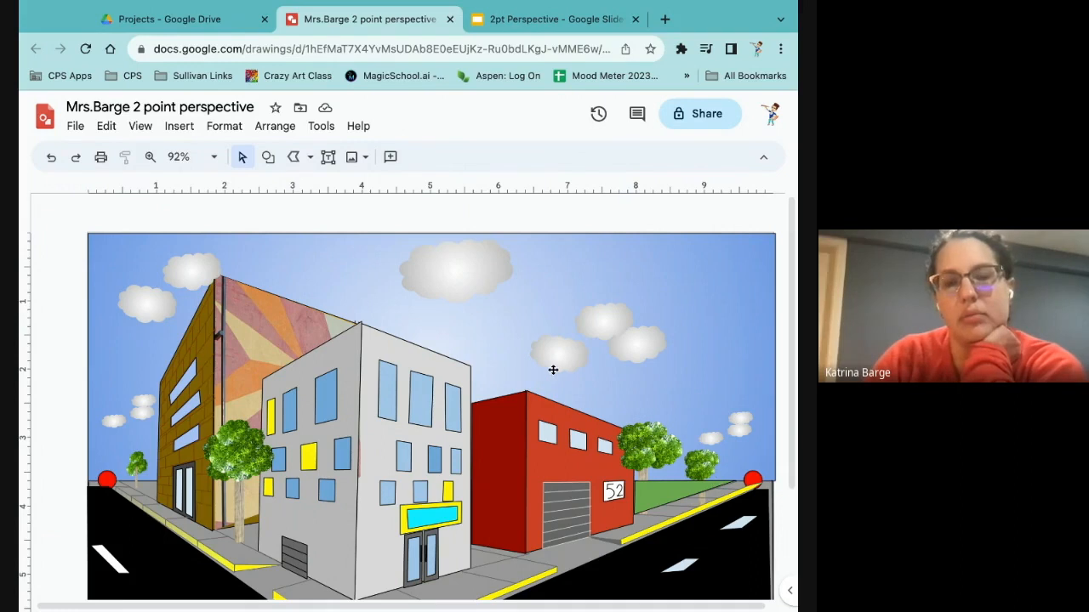
pyautogui.click(645, 477)
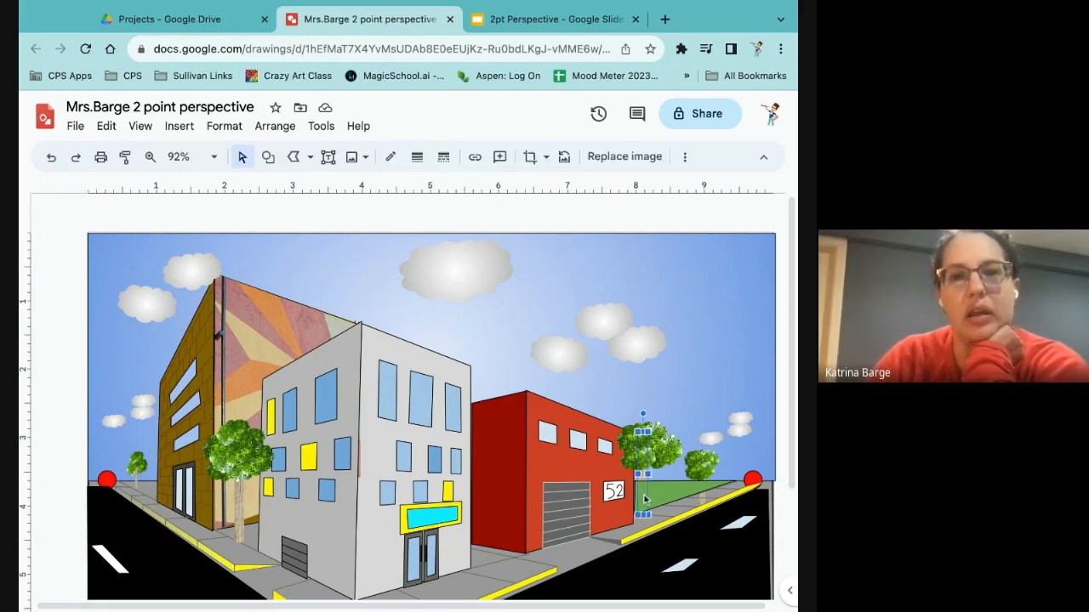